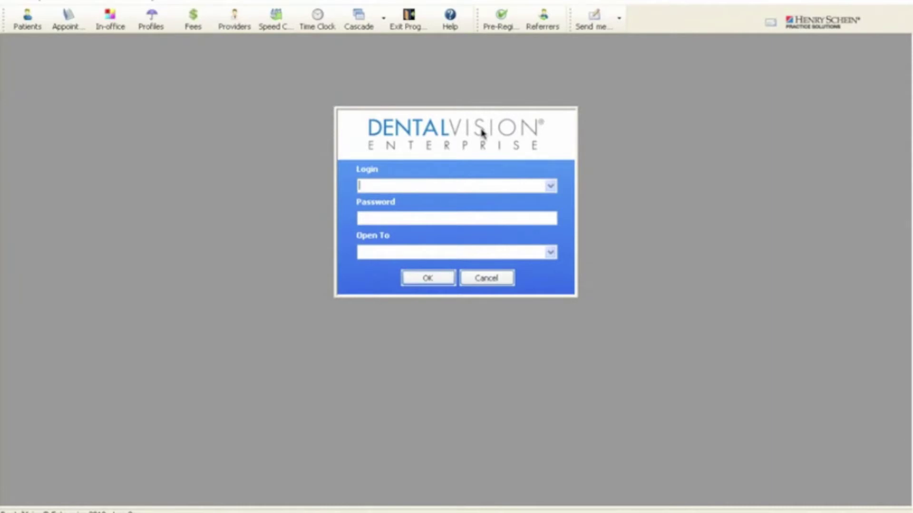
Step: Log in with the supervisor account and open the Pre-Registration Table
left_click(440, 284)
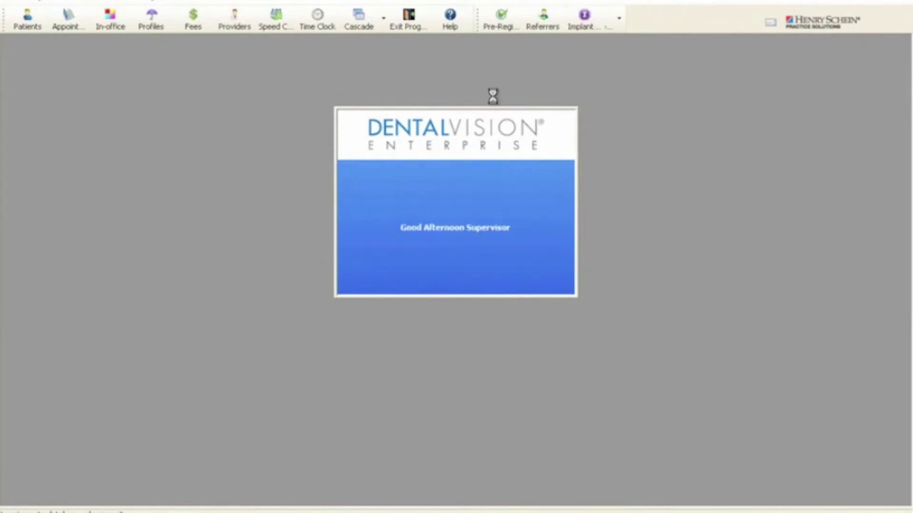
left_click(504, 29)
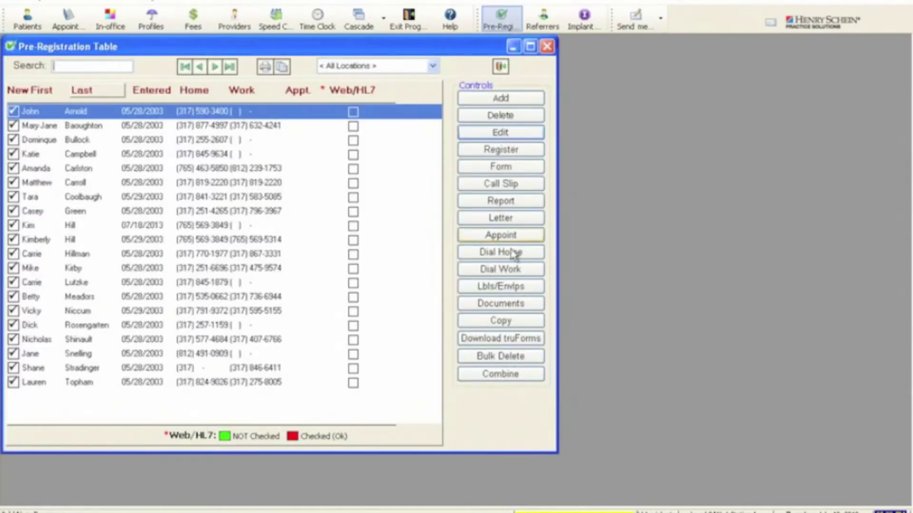
Step: View the Download truForms dialog for getting patient files and close it without entering credentials
left_click(511, 339)
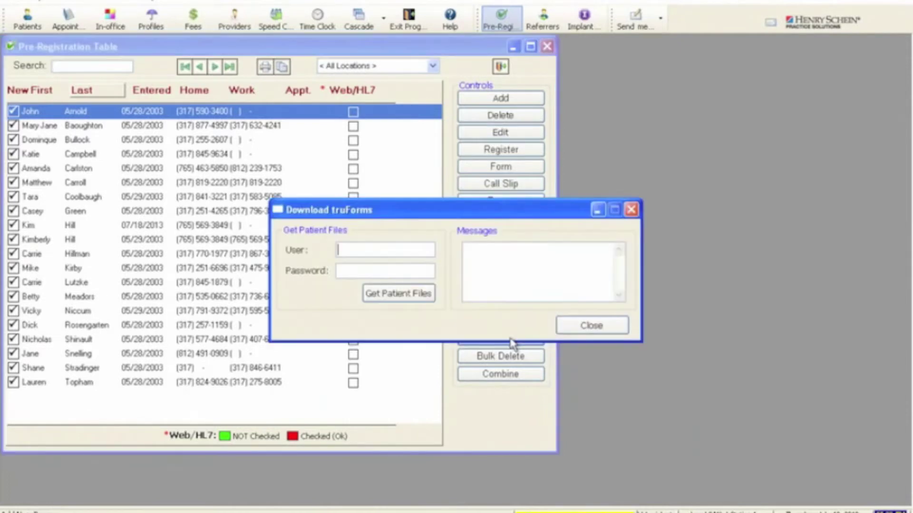
left_click(400, 251)
left_click(631, 210)
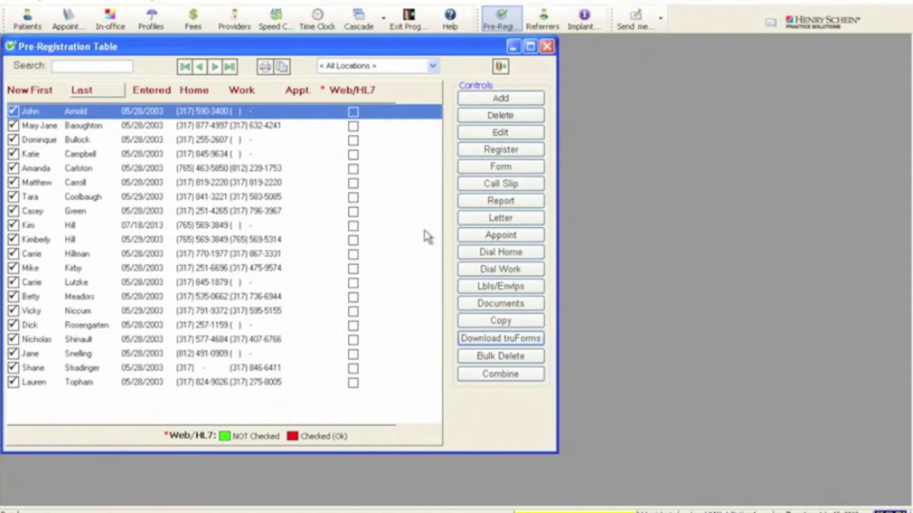
Step: Review the Bulk Delete criteria by enabling and clearing date of addition, termination date, carrier, employer and group number, closing the dialog without deleting
left_click(498, 358)
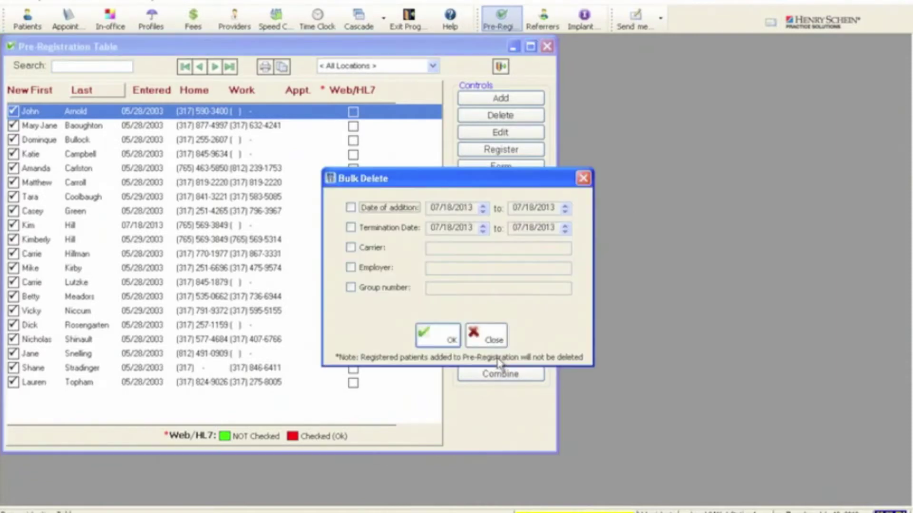
left_click(351, 208)
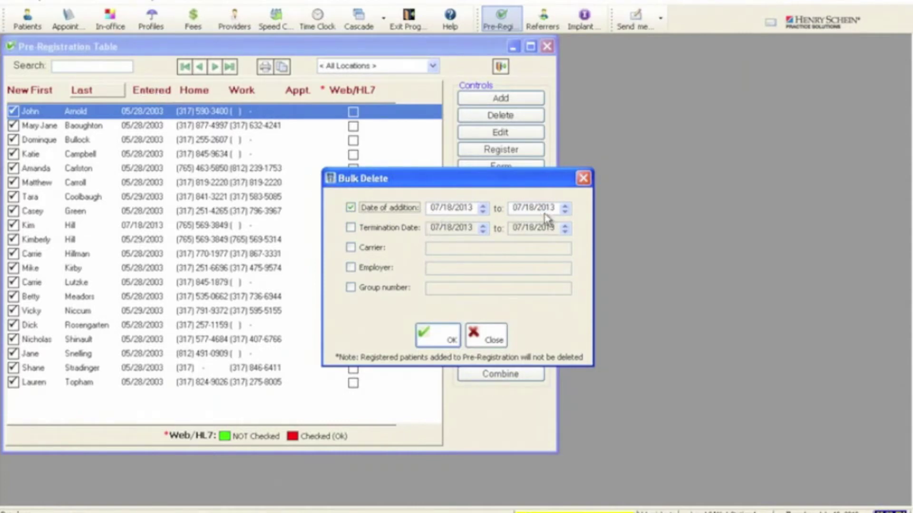
left_click(351, 208)
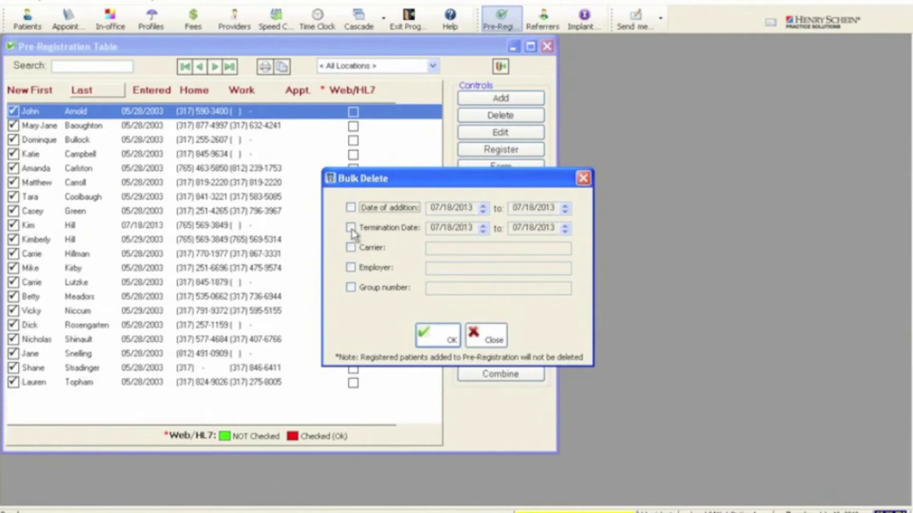
left_click(351, 228)
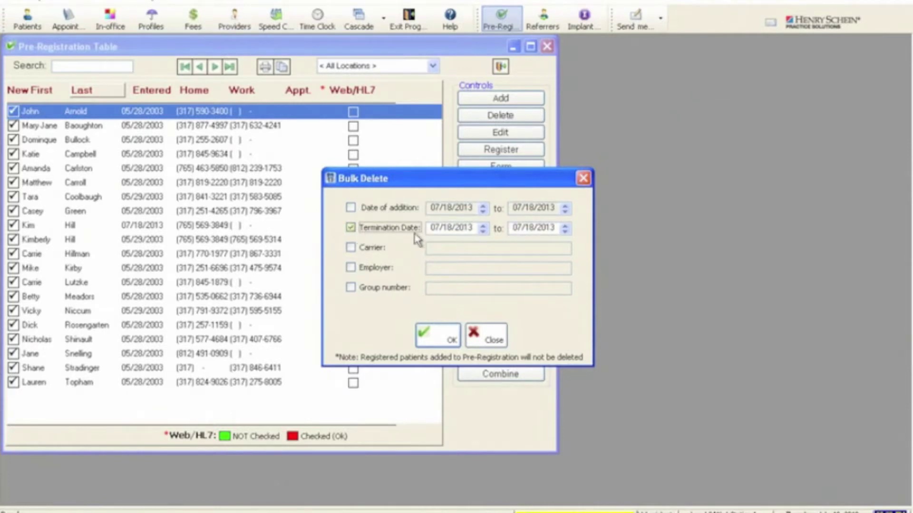
left_click(351, 228)
left_click(351, 248)
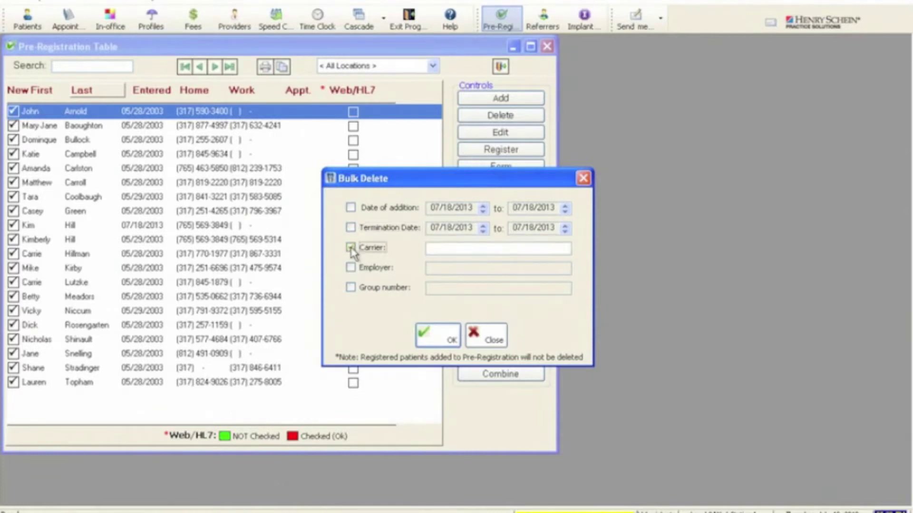
left_click(350, 248)
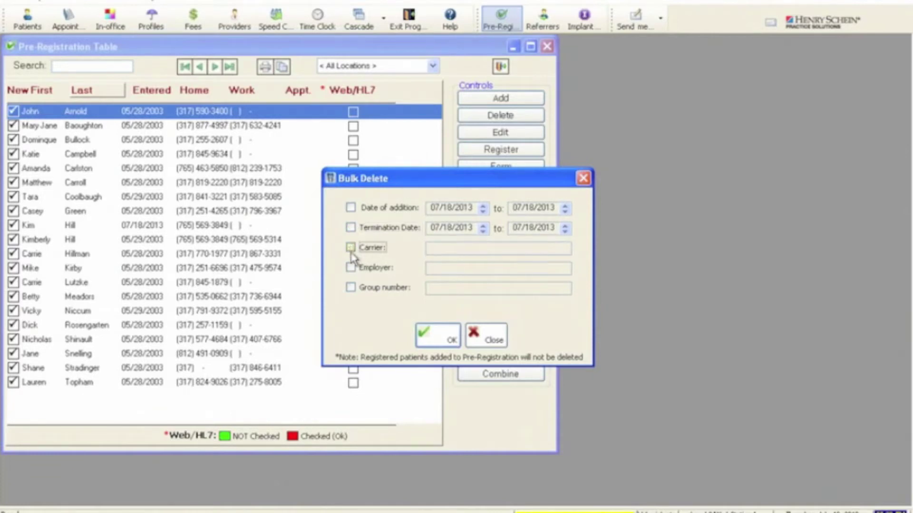
left_click(351, 267)
left_click(351, 268)
left_click(351, 288)
left_click(350, 288)
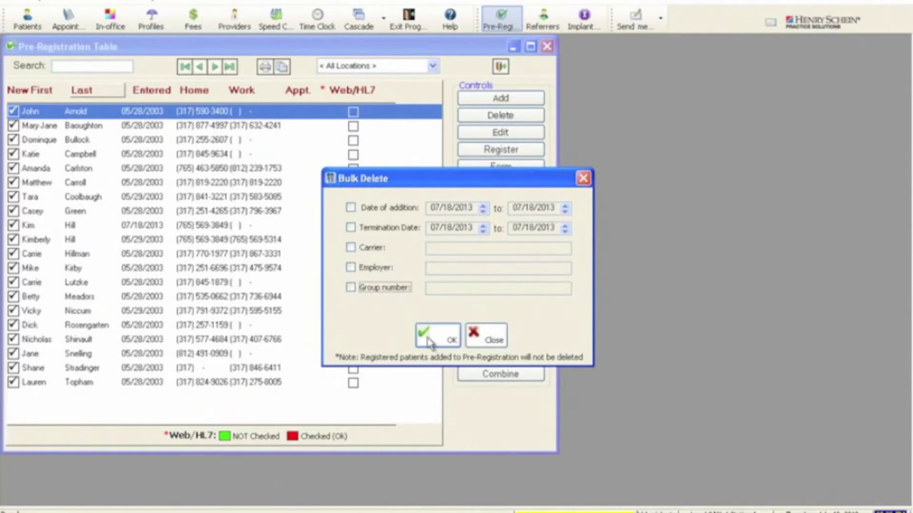
left_click(486, 338)
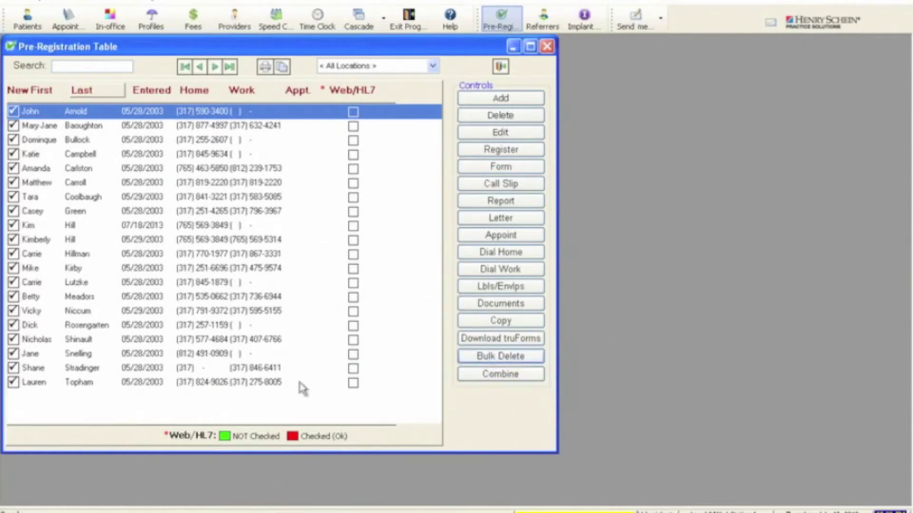
Step: Compare the two duplicate pre-registration entries sharing a last name and open the Combine tool from the older entry
left_click(91, 227)
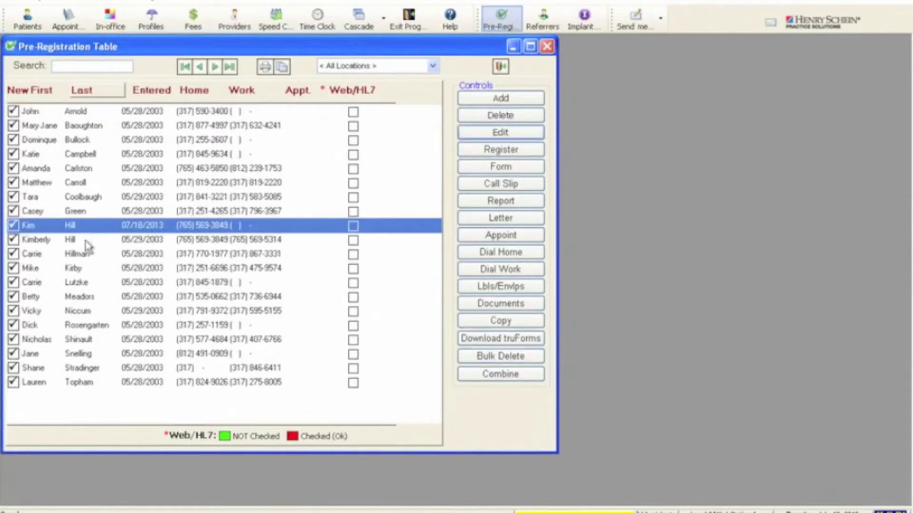
left_click(88, 241)
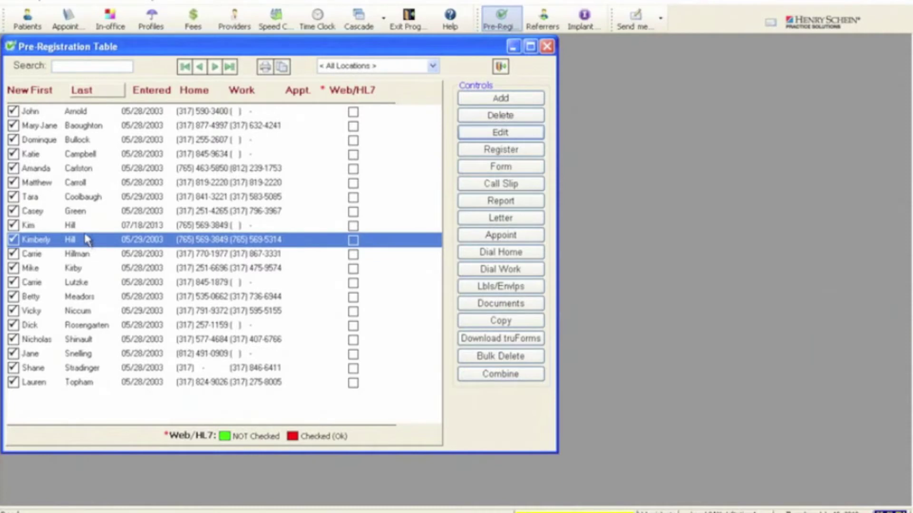
left_click(507, 375)
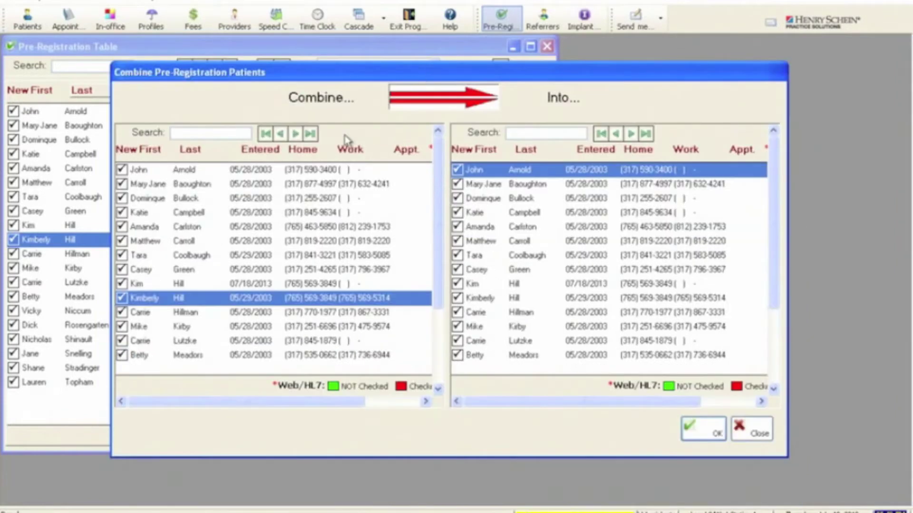
Step: Combine the duplicate pre-registration entry dated 07/18/2013 into the matching 05/29/2003 entry and decline to delete the source patient
left_click(225, 288)
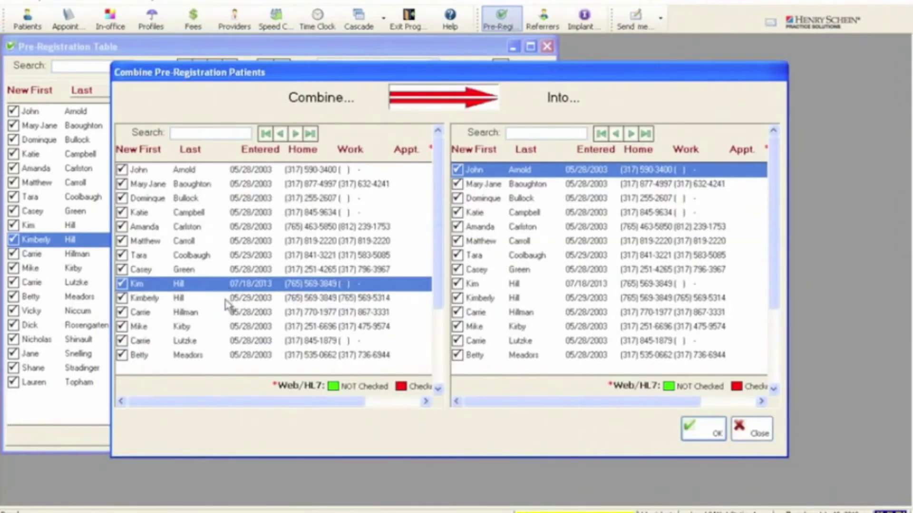
left_click(226, 304)
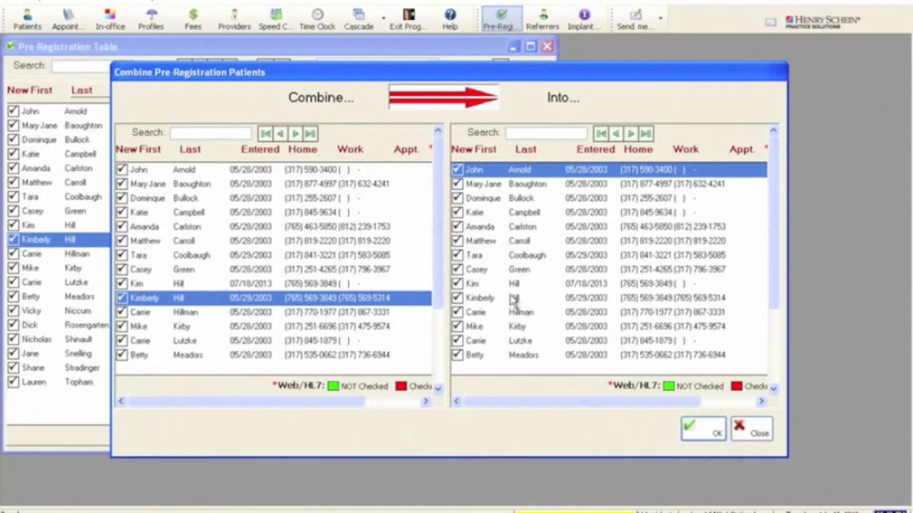
left_click(479, 300)
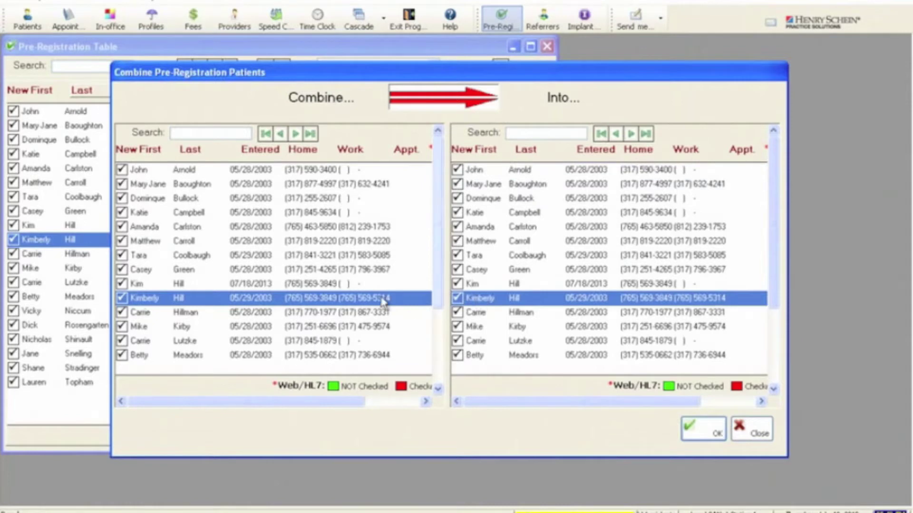
left_click(358, 286)
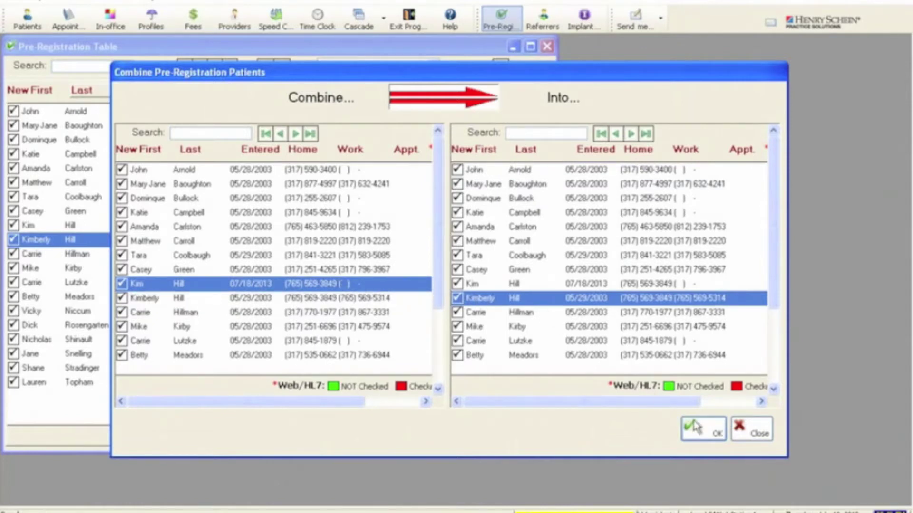
left_click(705, 433)
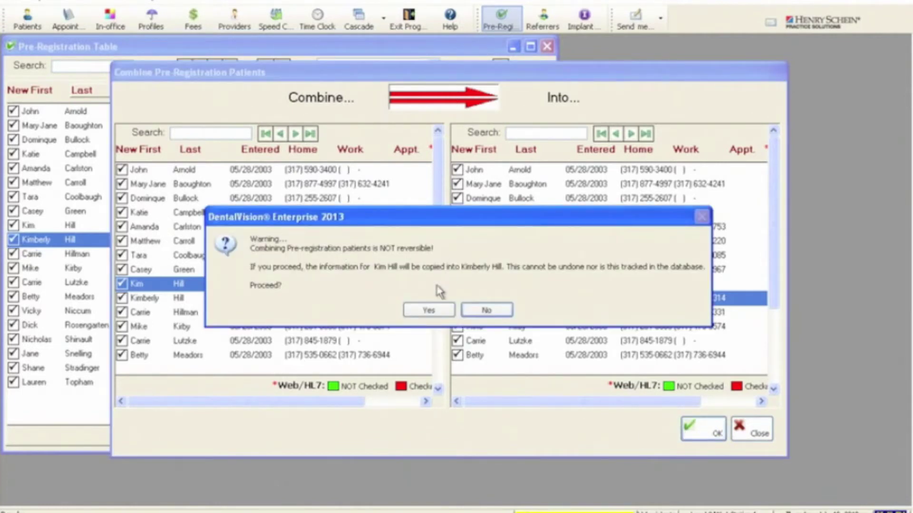
left_click(433, 311)
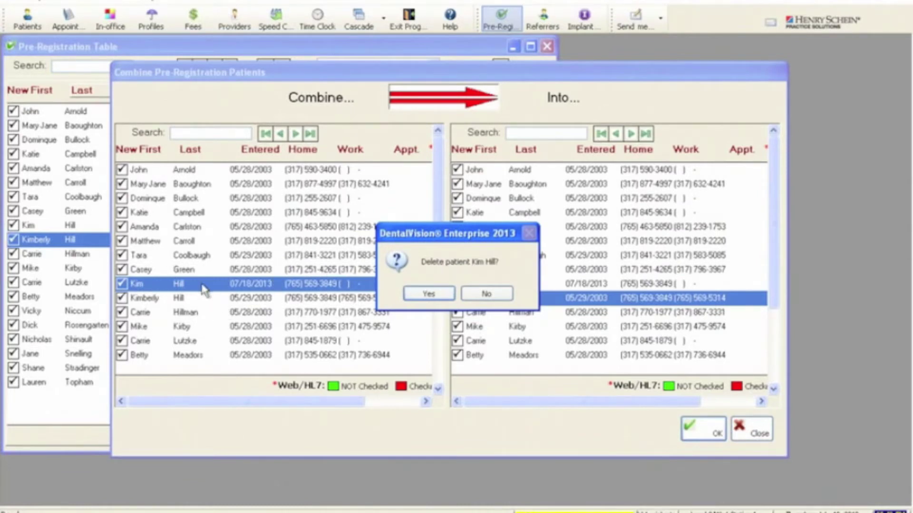
left_click(486, 294)
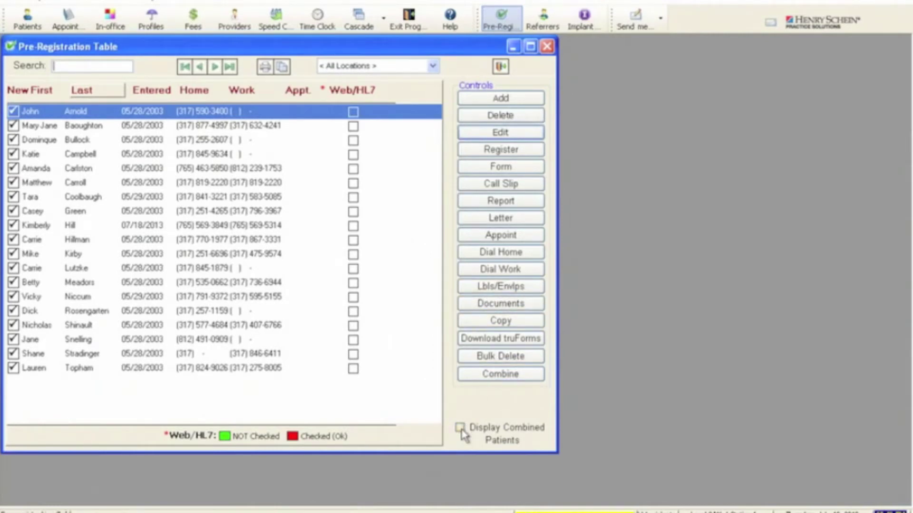
Step: Filter the pre-registration list to combined patients, select the merged source entry, and restore the regular list
left_click(461, 428)
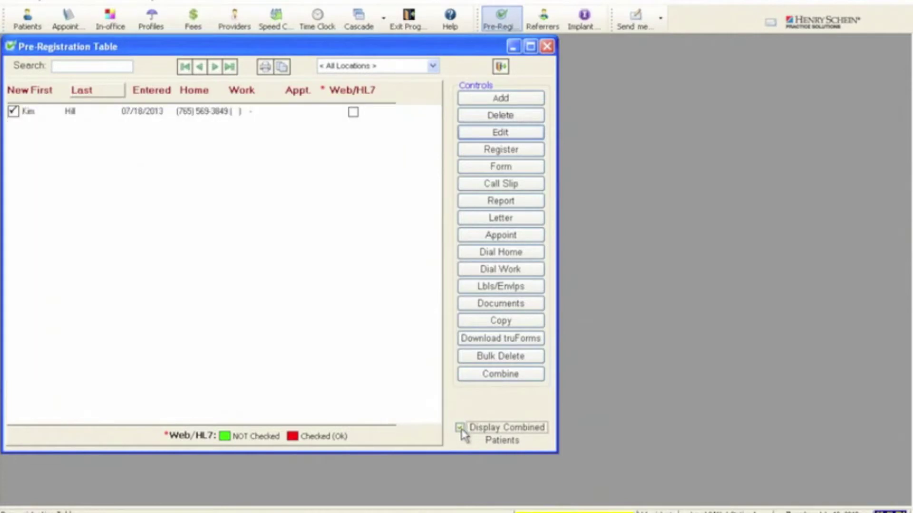
left_click(193, 116)
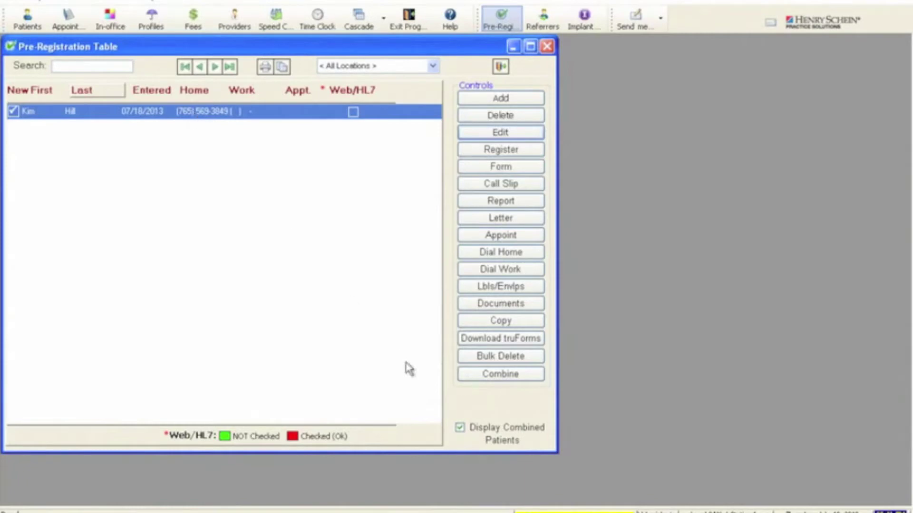
left_click(474, 430)
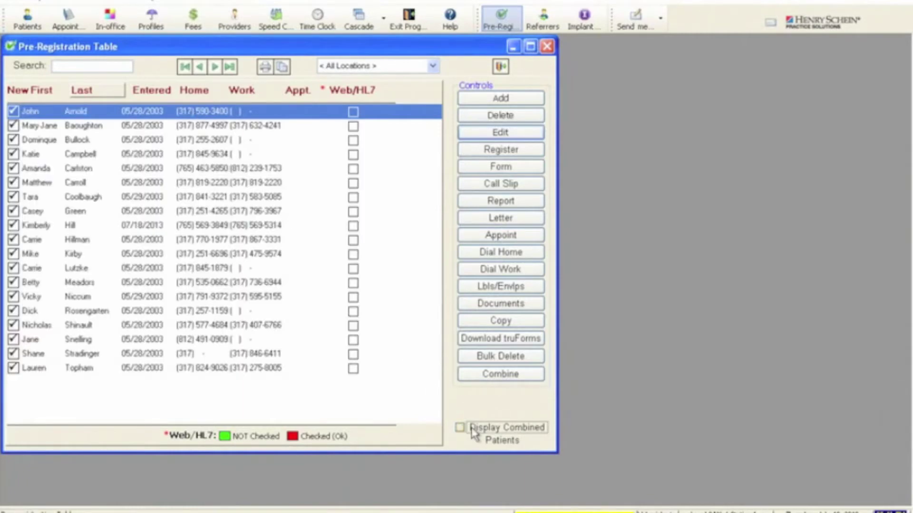
Step: Review the contact and payment/insurance details of the sixth pre-registration entry, and close the record and the Pre-Registration Table
left_click(269, 185)
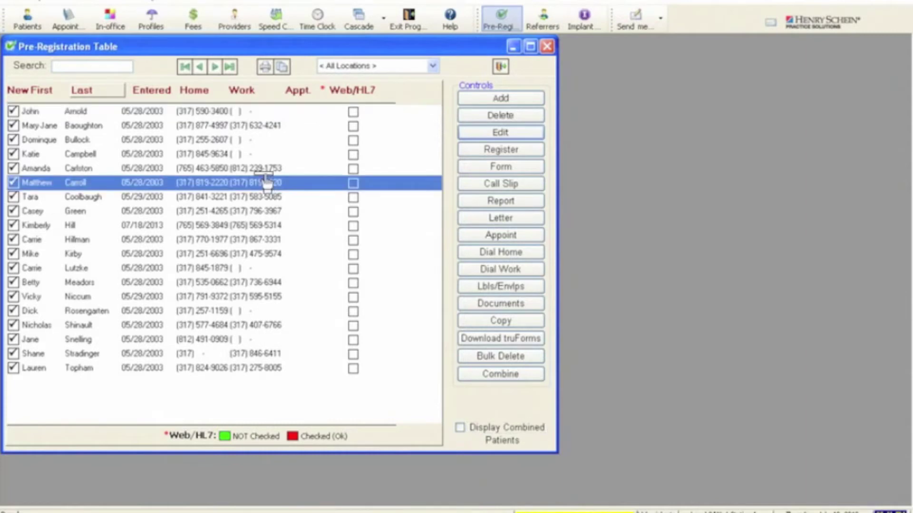
left_click(510, 134)
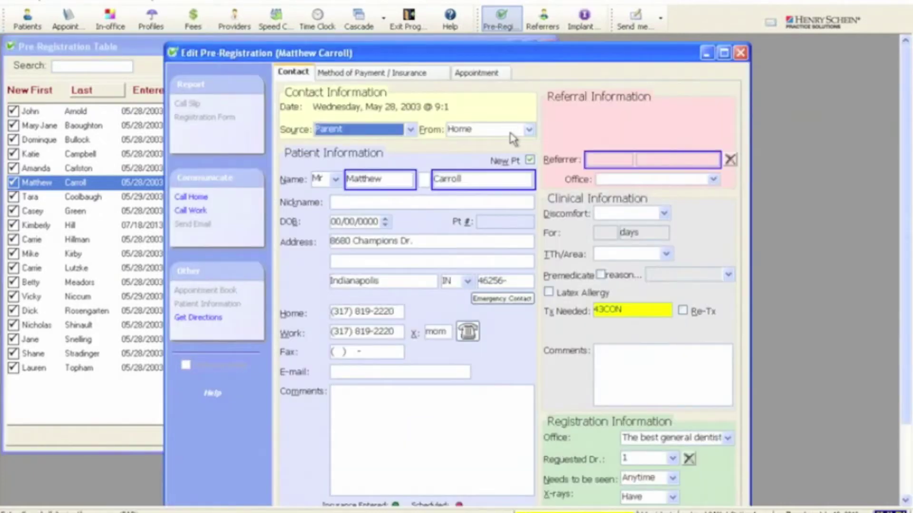
left_click(394, 78)
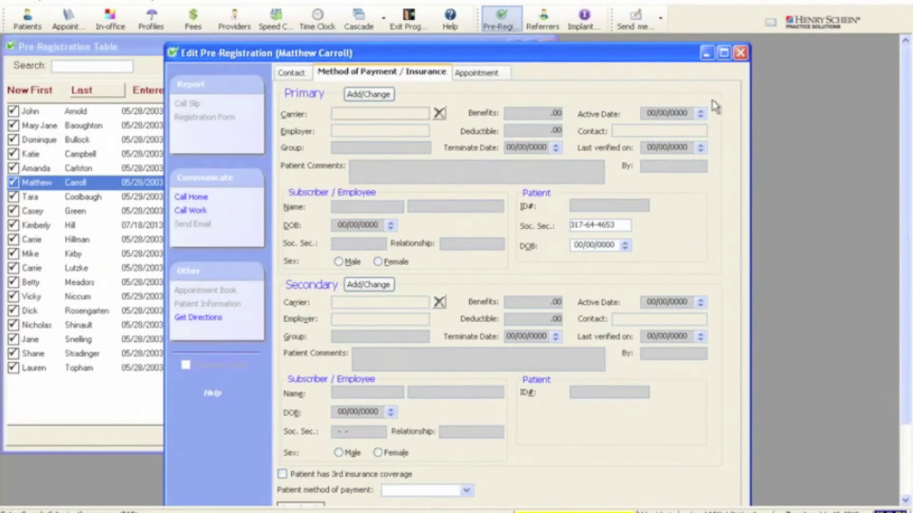
left_click(741, 54)
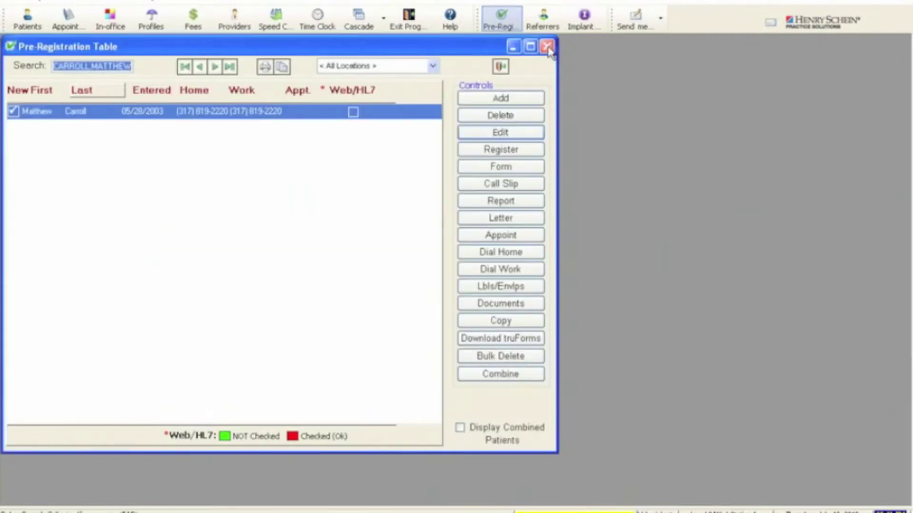
left_click(547, 47)
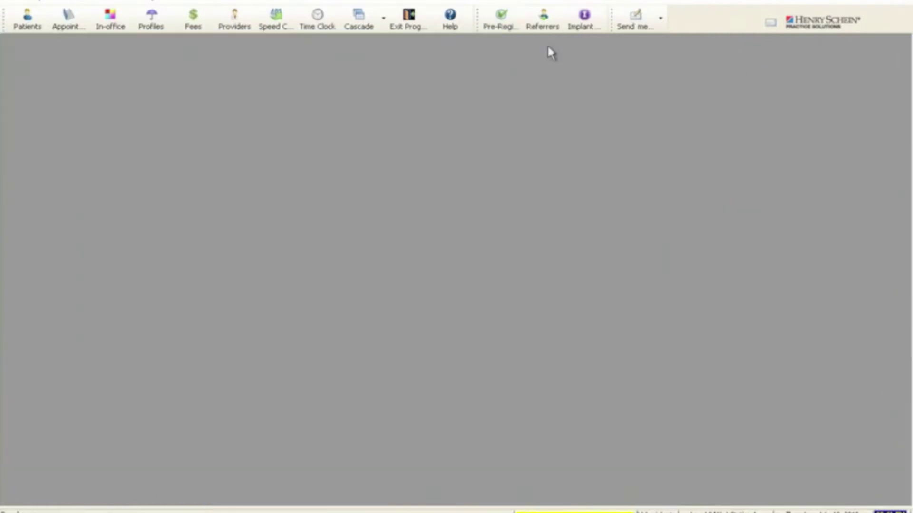
Step: Open the Patient Information Center for the seventh patient in the Patient Lookup list and reposition its window
left_click(35, 26)
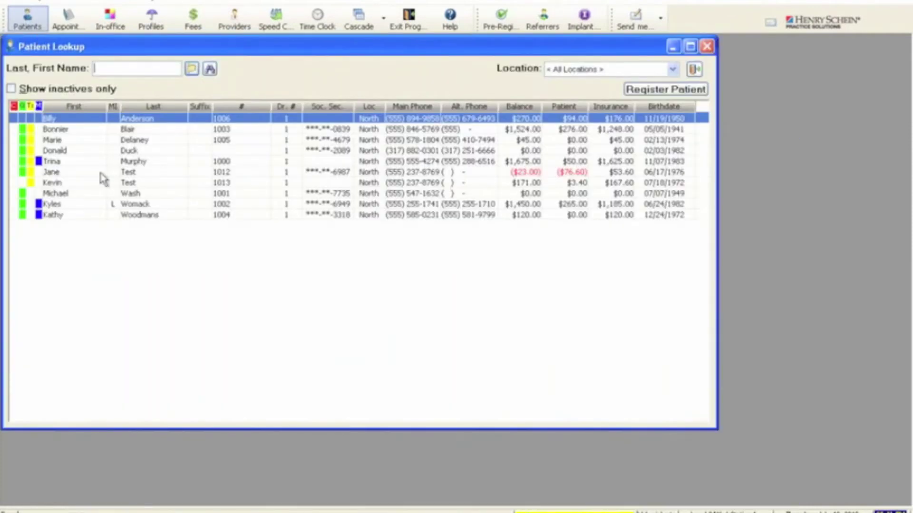
left_click(98, 183)
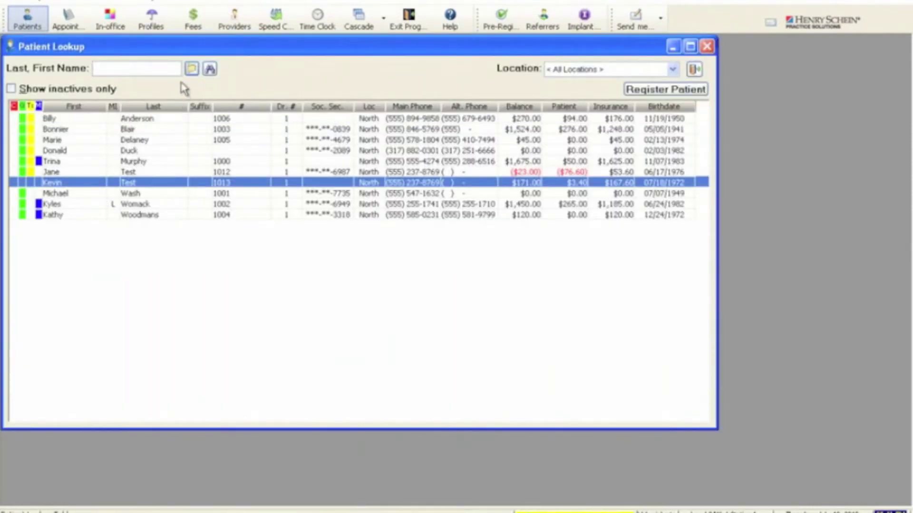
left_click(192, 72)
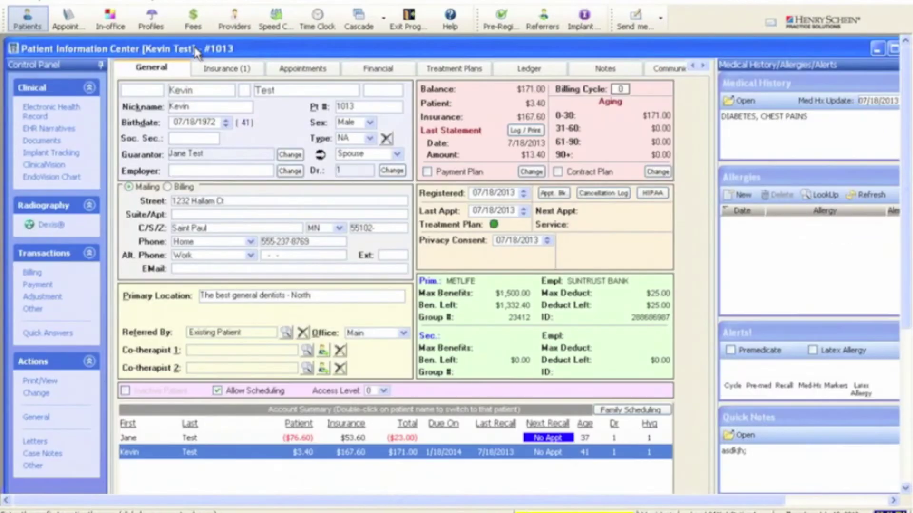
left_click_drag(190, 45, 188, 44)
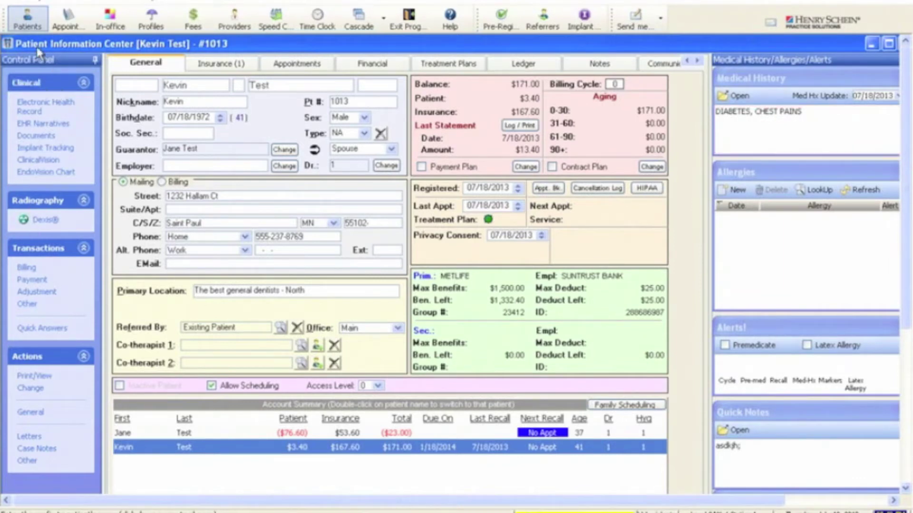
left_click_drag(59, 46, 66, 46)
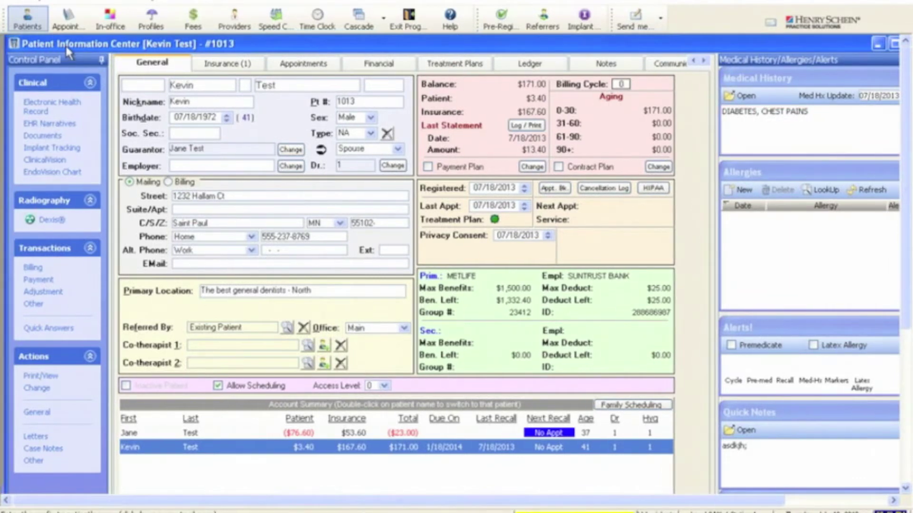
Step: Unpin the Control Panel in the patient record, pin it back in place, and narrow it slightly
left_click(101, 61)
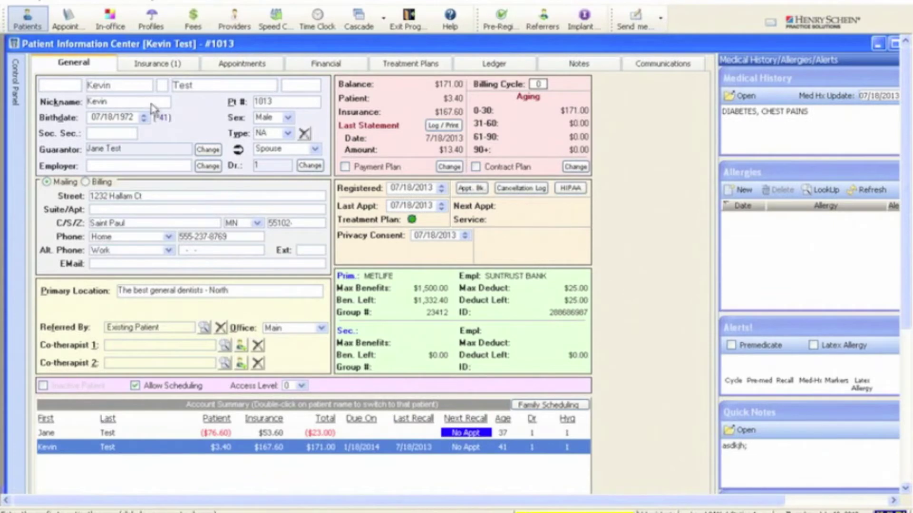
mouse_move(21, 93)
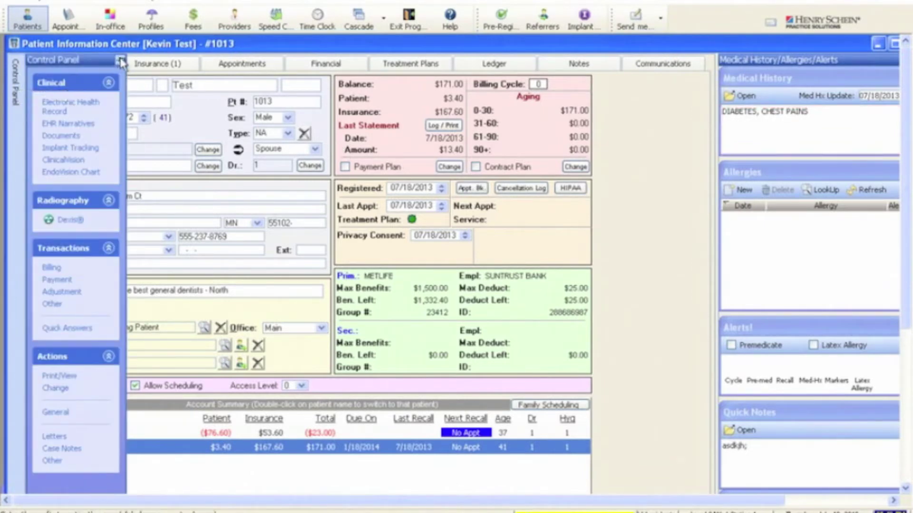
left_click(121, 62)
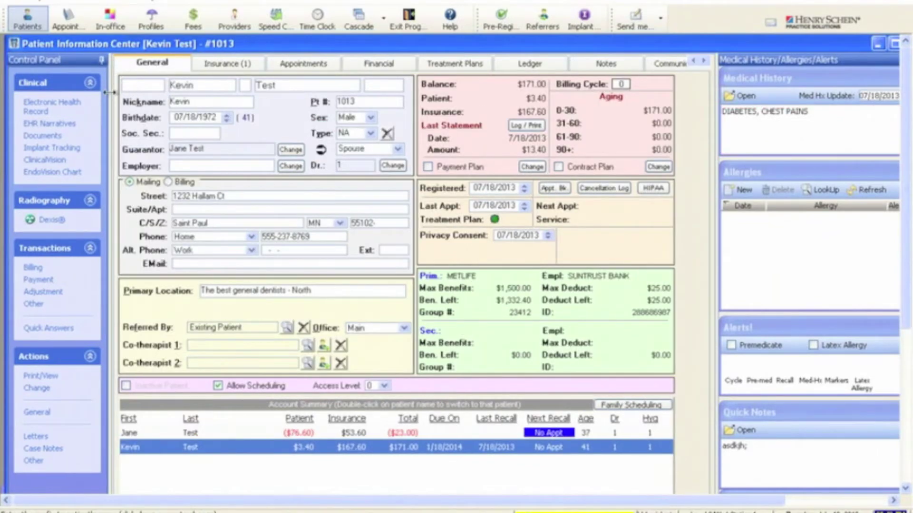
left_click_drag(111, 95, 101, 117)
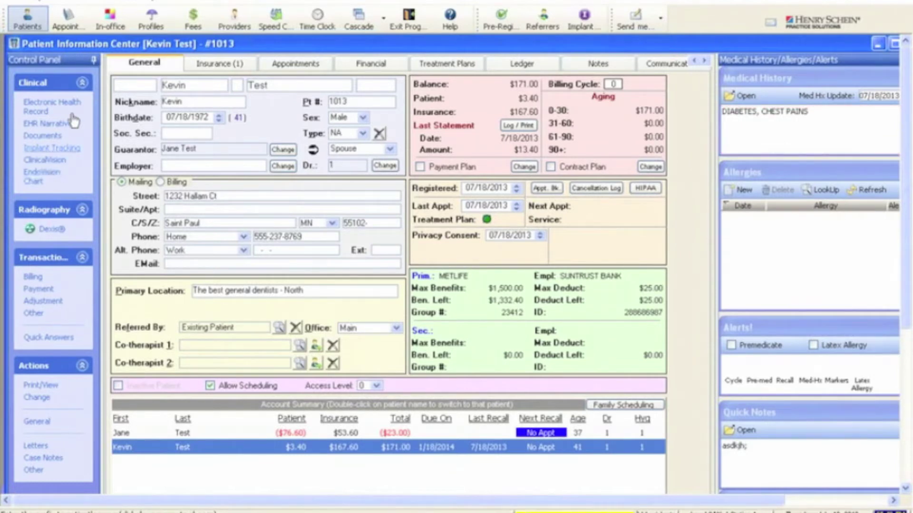
Step: Collapse and re-expand the Clinical and Radiography sections of the Control Panel
left_click(83, 86)
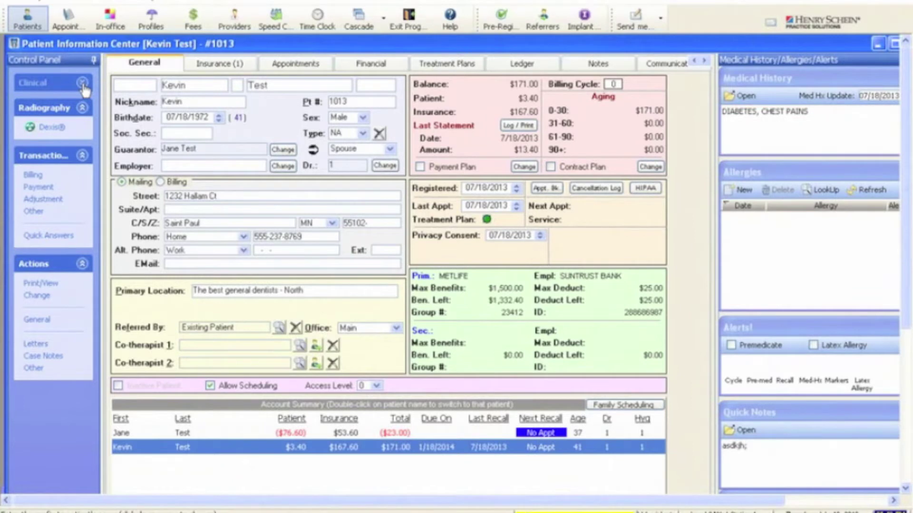
left_click(83, 85)
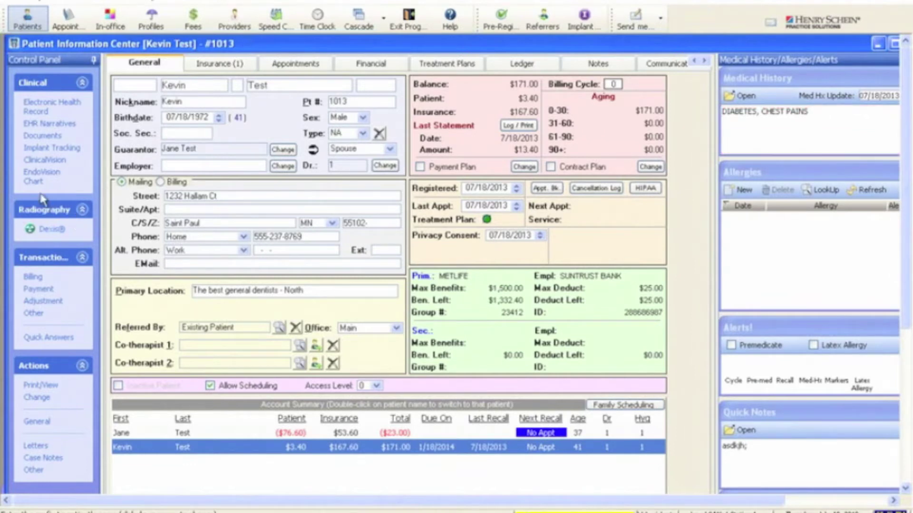
left_click(82, 211)
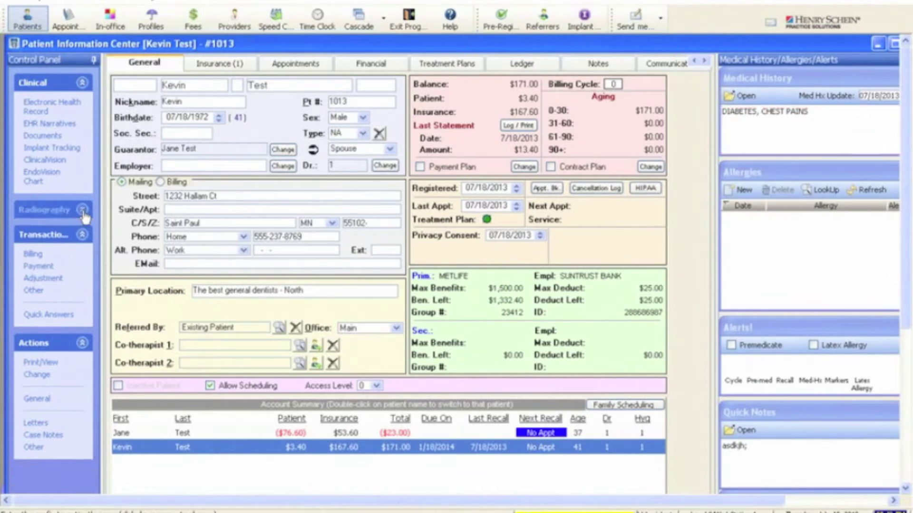
left_click(83, 213)
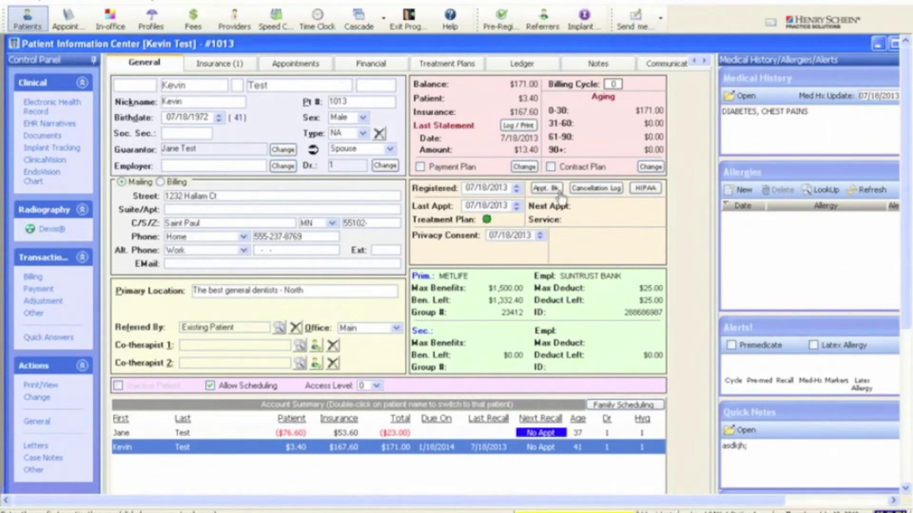
Step: Convert the ALL:PEN medical history code to an allergy, accept the patient data conversion, and close the code list
left_click_drag(622, 48, 587, 50)
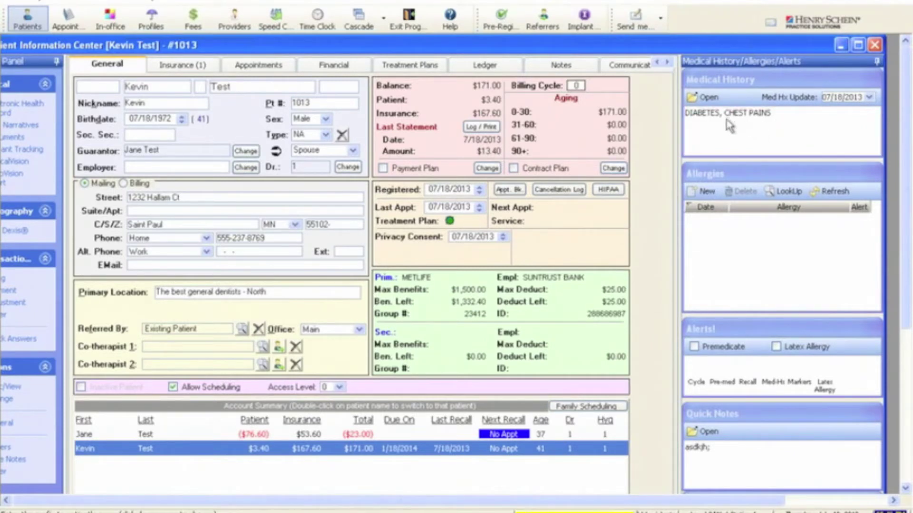
left_click(706, 97)
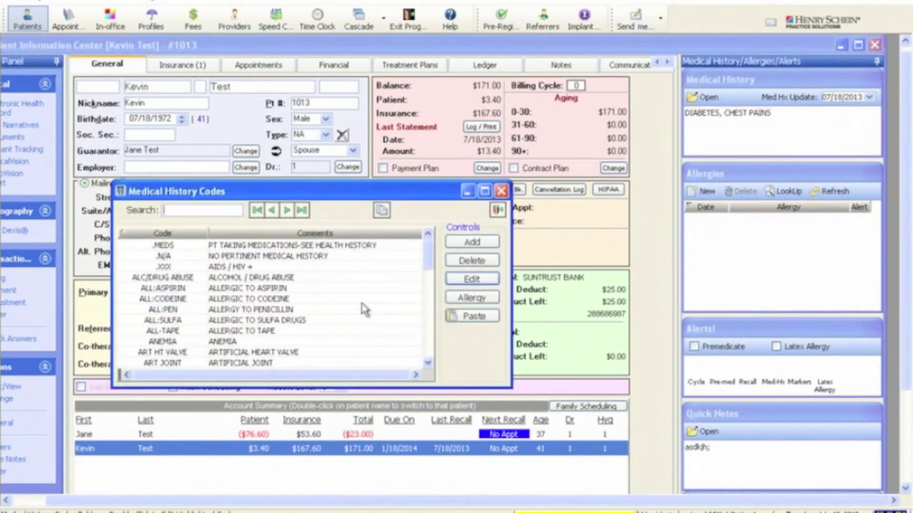
left_click(293, 310)
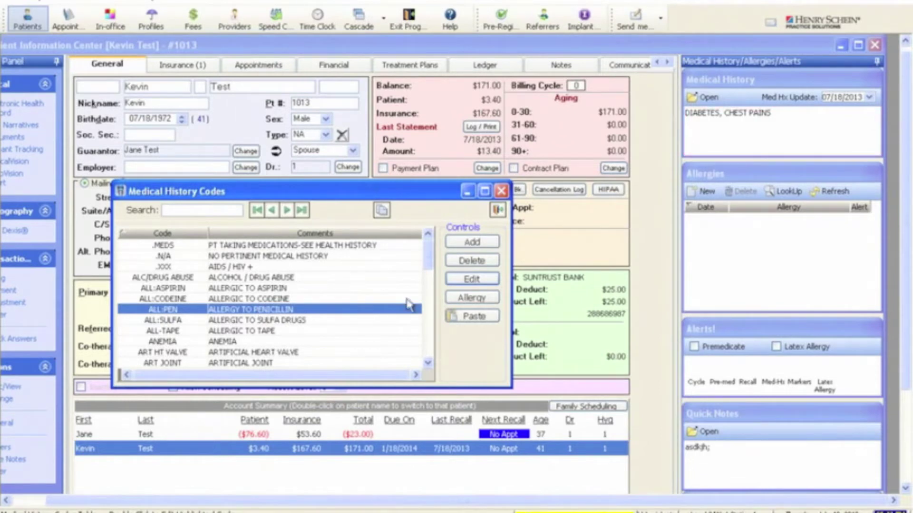
left_click(472, 300)
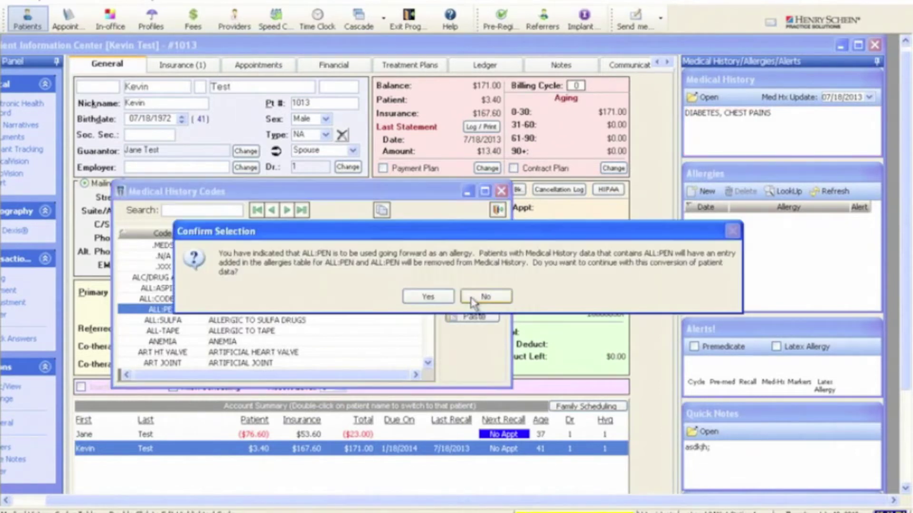
left_click(433, 297)
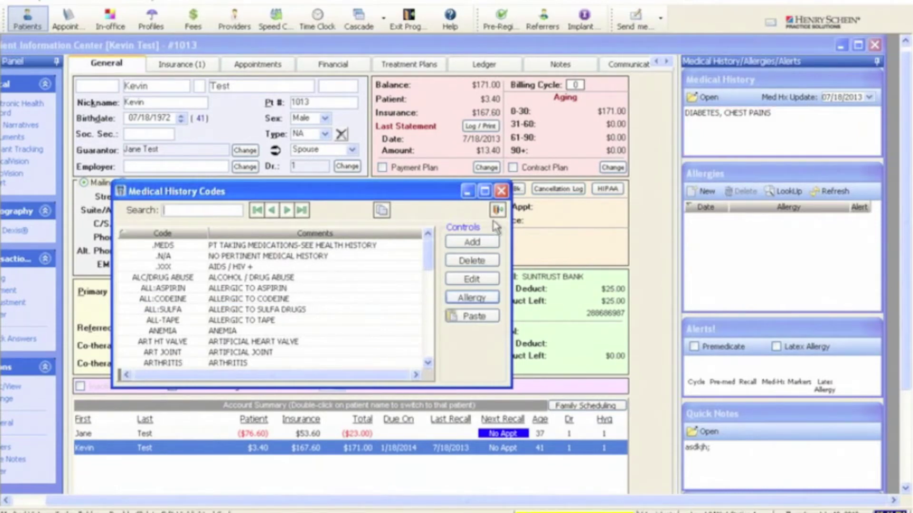
left_click(496, 210)
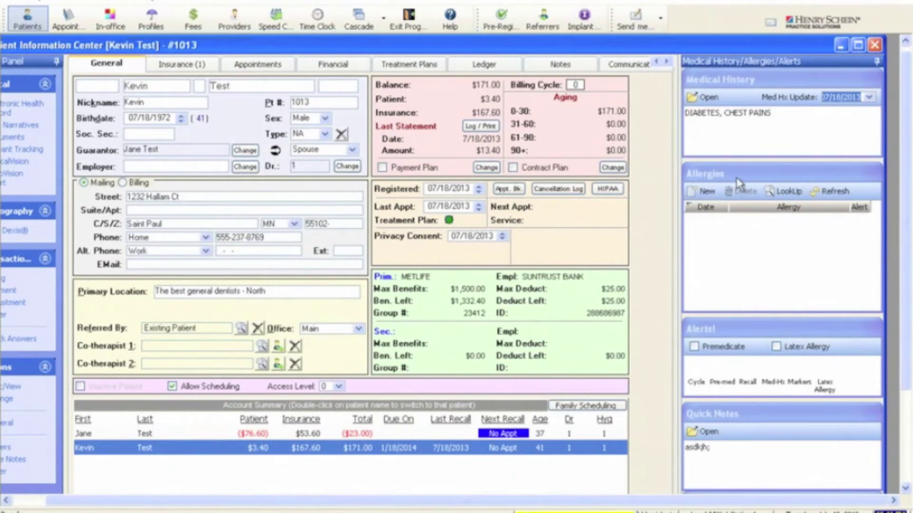
Step: Add a new ALL:PEN penicillin allergy entry to the patient's allergies
left_click(707, 192)
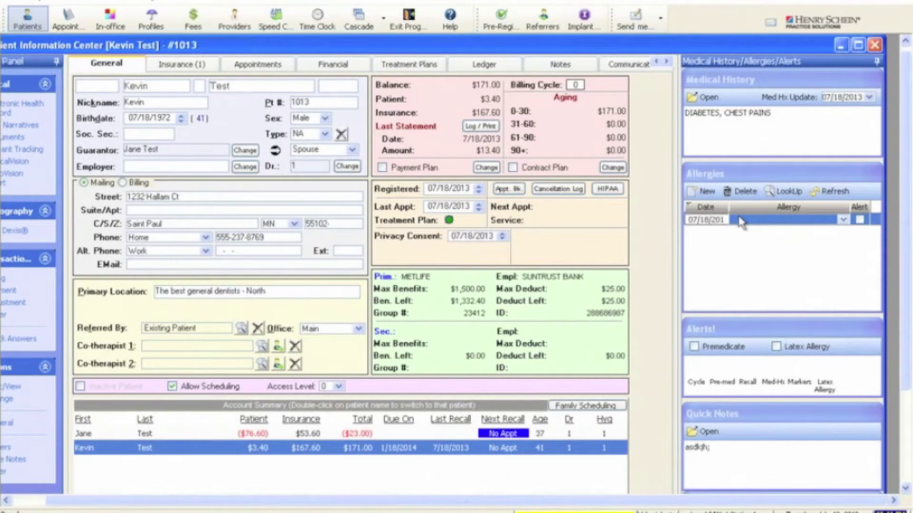
left_click(782, 220)
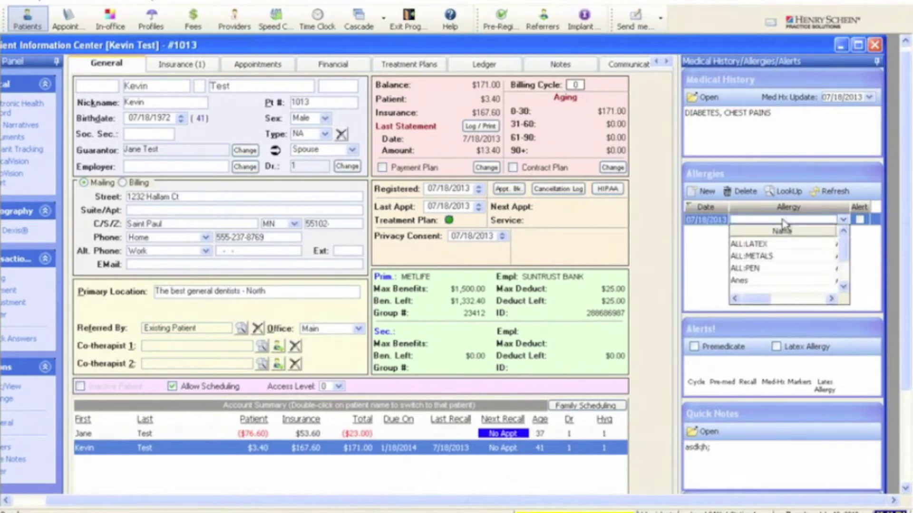
left_click(776, 269)
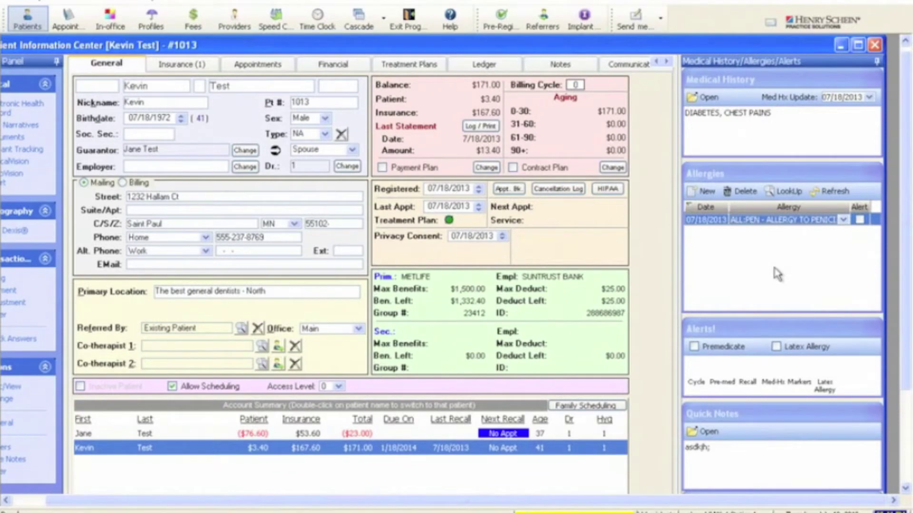
Step: Create an allergy named SOY with the description SOY ALLERGY in the allergy lookup list, and close the list
left_click(787, 193)
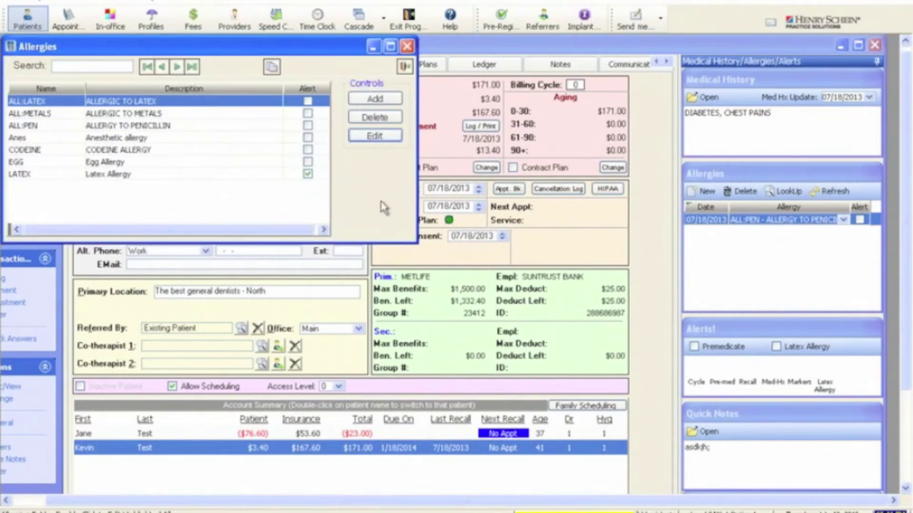
left_click(375, 99)
type("SO")
key("Tab")
type("SOY ALLERG")
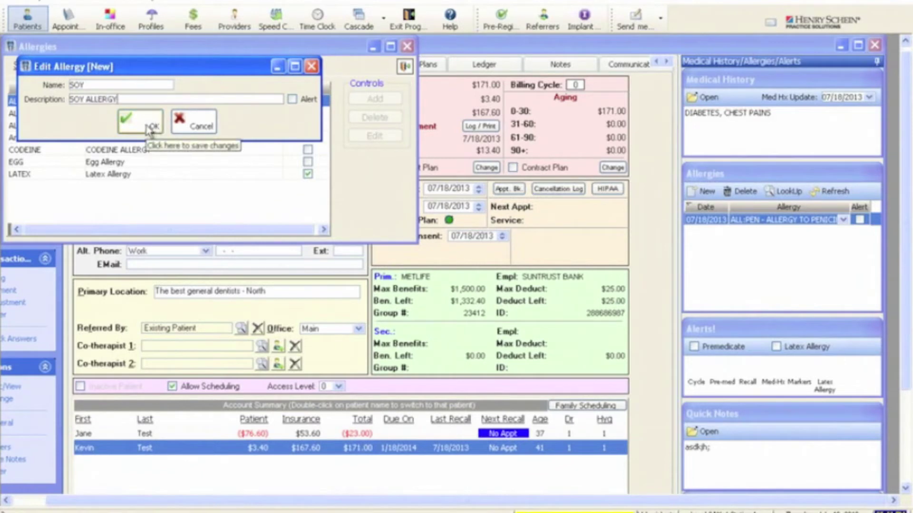
left_click(150, 127)
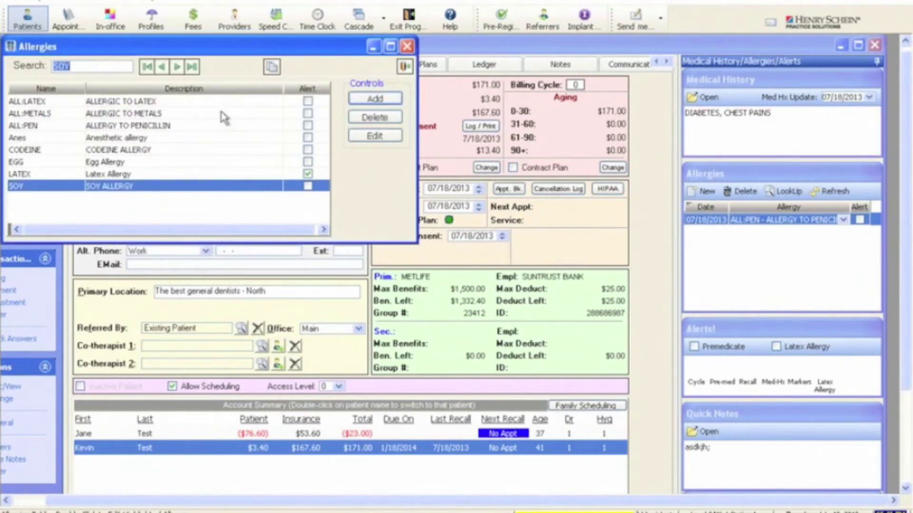
left_click(407, 47)
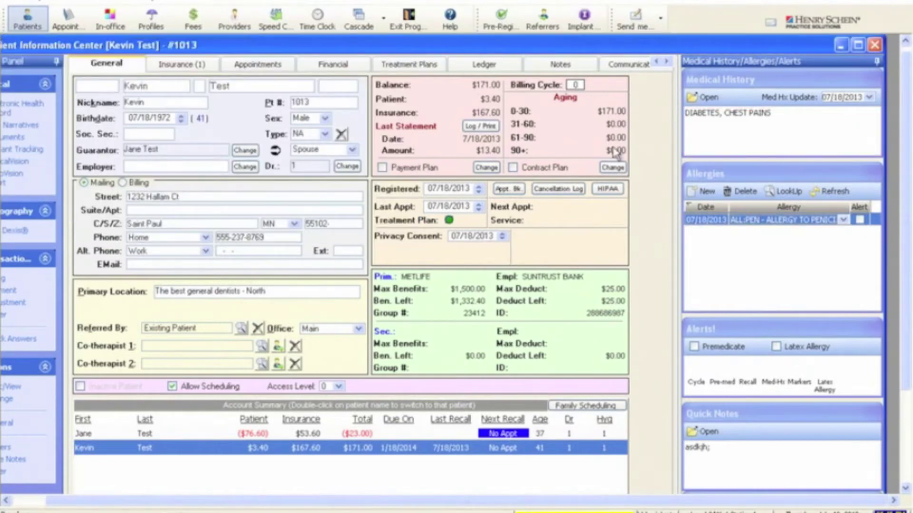
Step: Refresh the allergies and add a SOY allergy entry to the patient's record
left_click(836, 196)
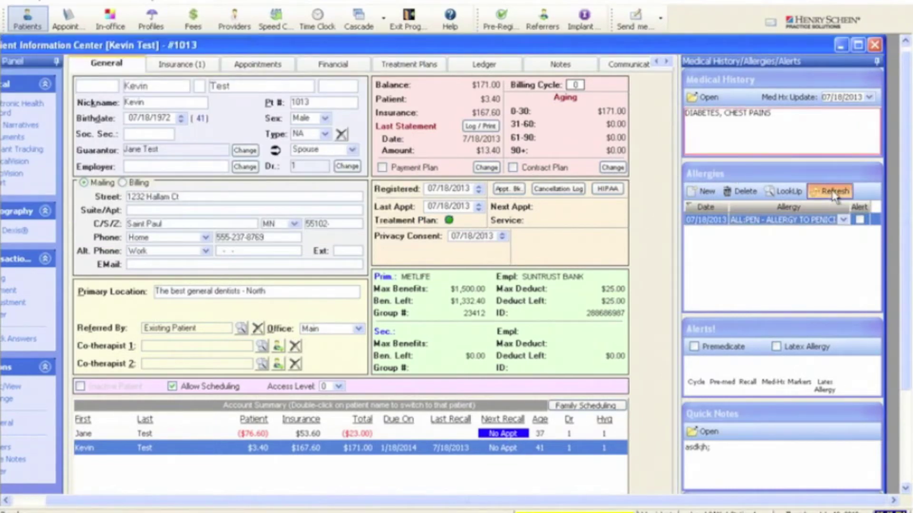
left_click(702, 191)
left_click(760, 221)
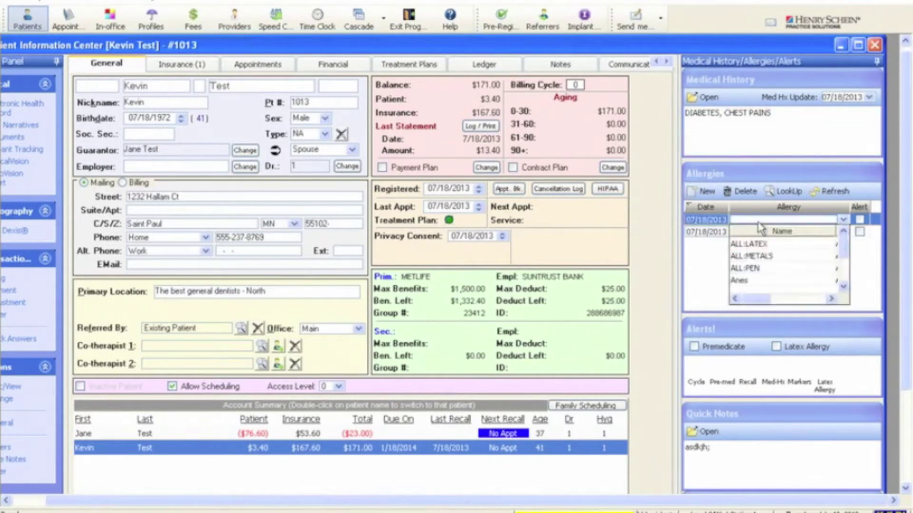
scroll(844, 280, "down", 5)
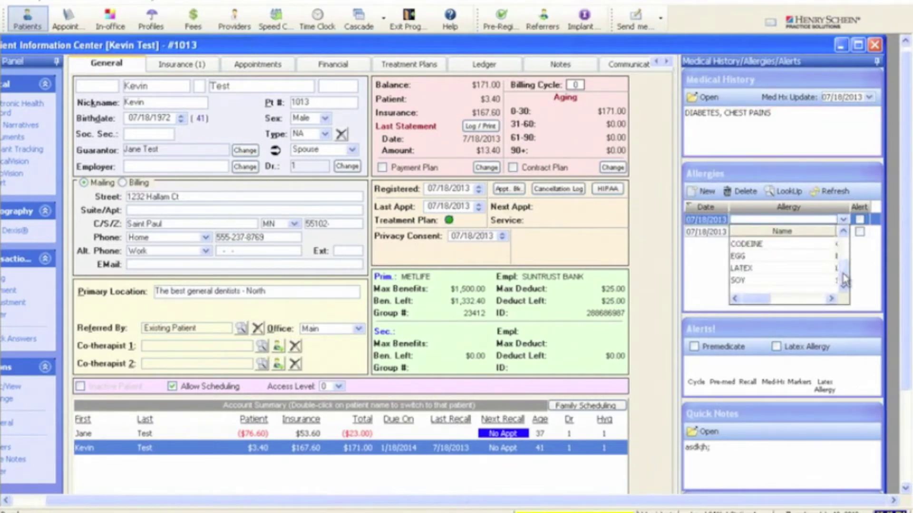
left_click(790, 285)
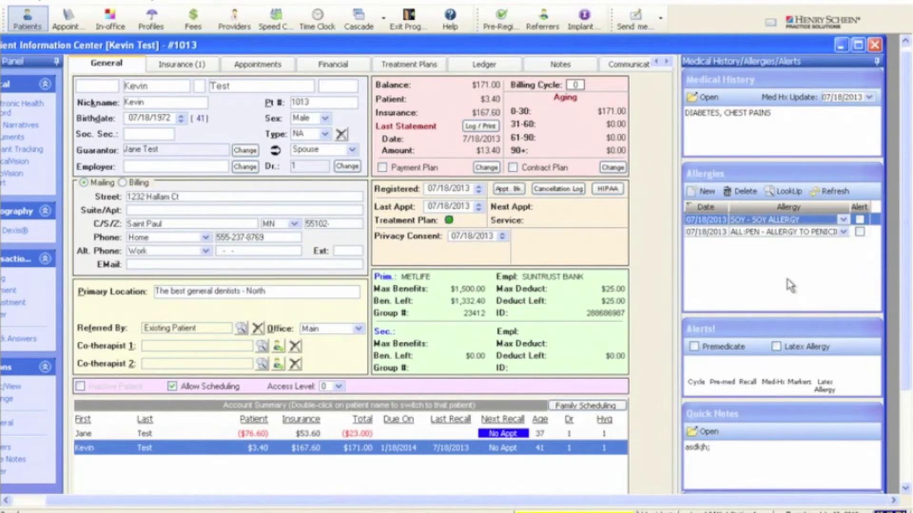
left_click(789, 232)
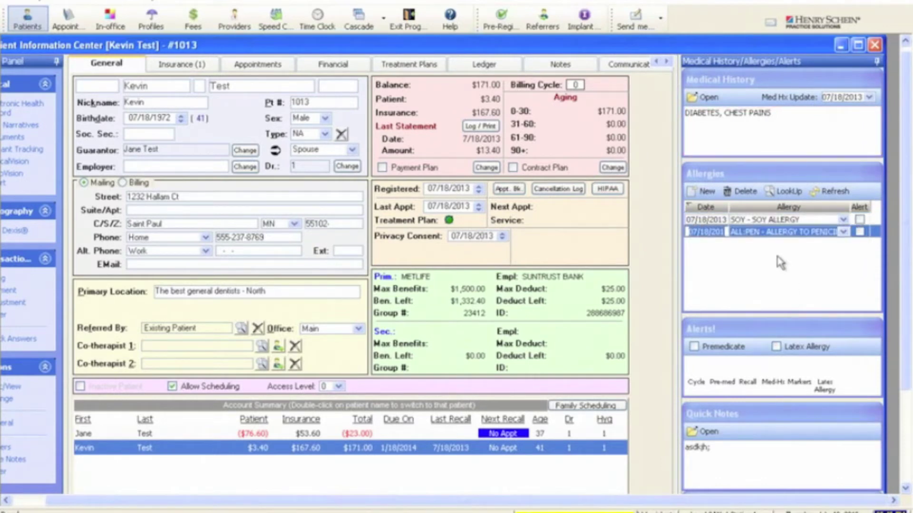
left_click(768, 222)
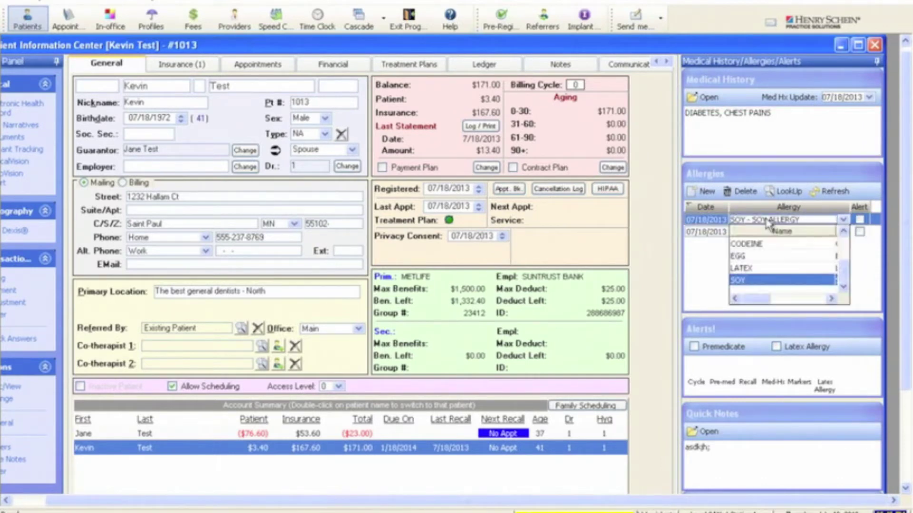
left_click(769, 224)
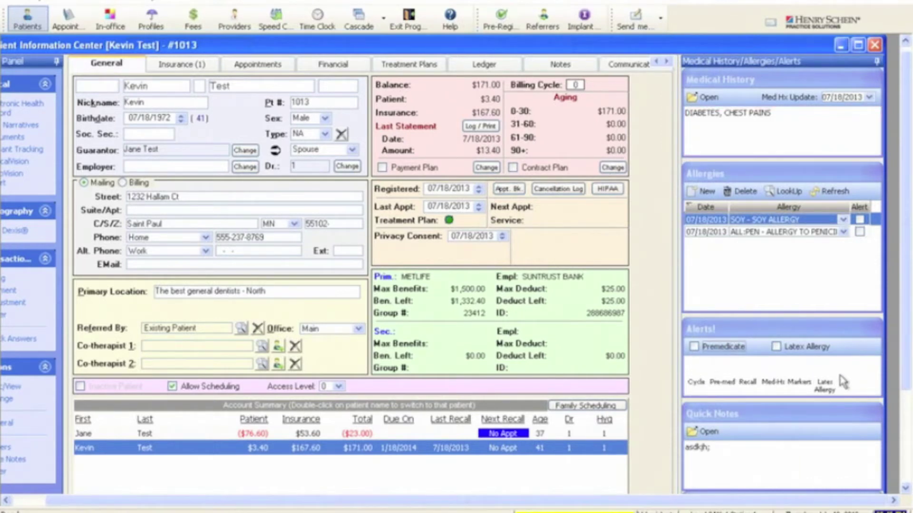
Step: Turn on the Premedicate and Latex Allergy alerts for the patient
left_click(694, 348)
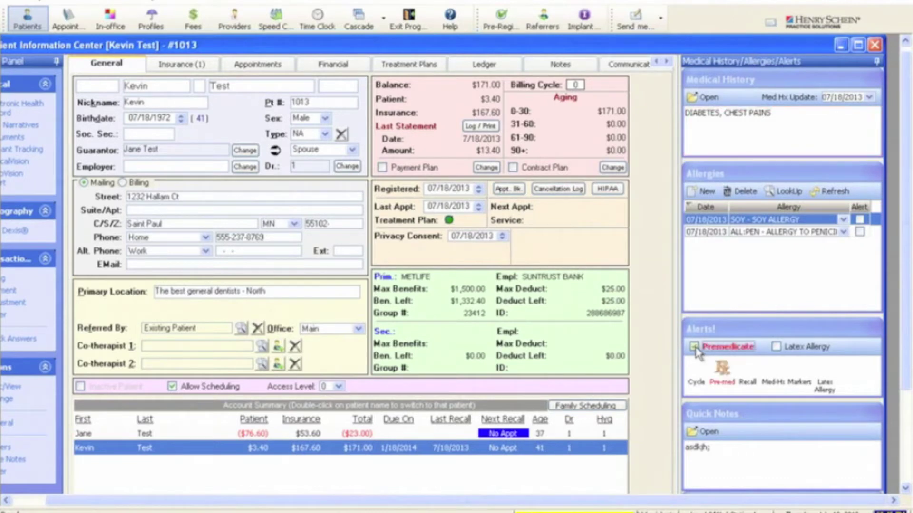
left_click(798, 349)
Step: View the user codes available for the patient's Quick Notes, and close the code list
left_click_drag(908, 301, 907, 390)
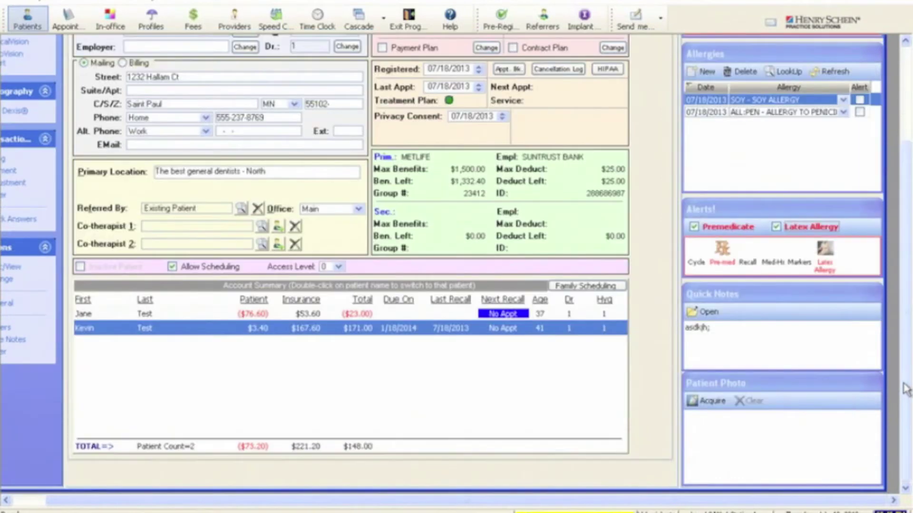
left_click(732, 348)
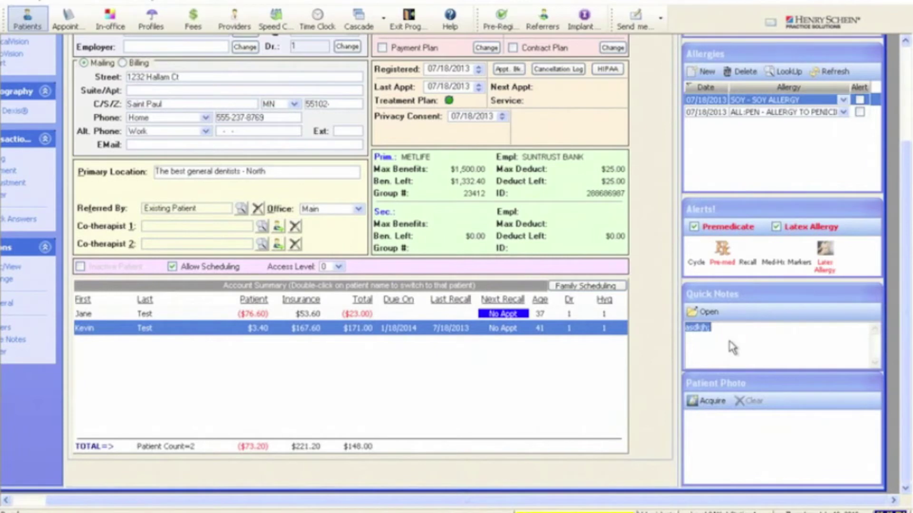
left_click(704, 311)
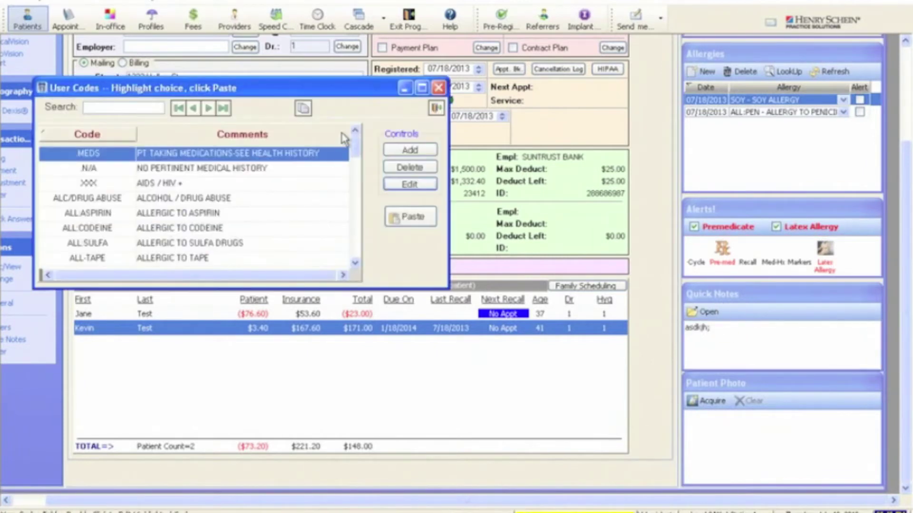
left_click(435, 108)
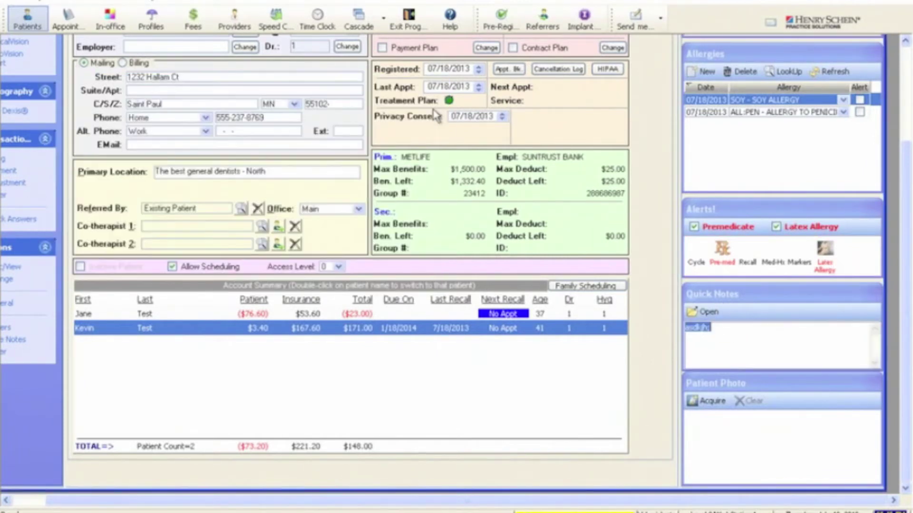
Step: View the image acquisition options for the patient's photo, cancel, and return to the general patient information
left_click(713, 401)
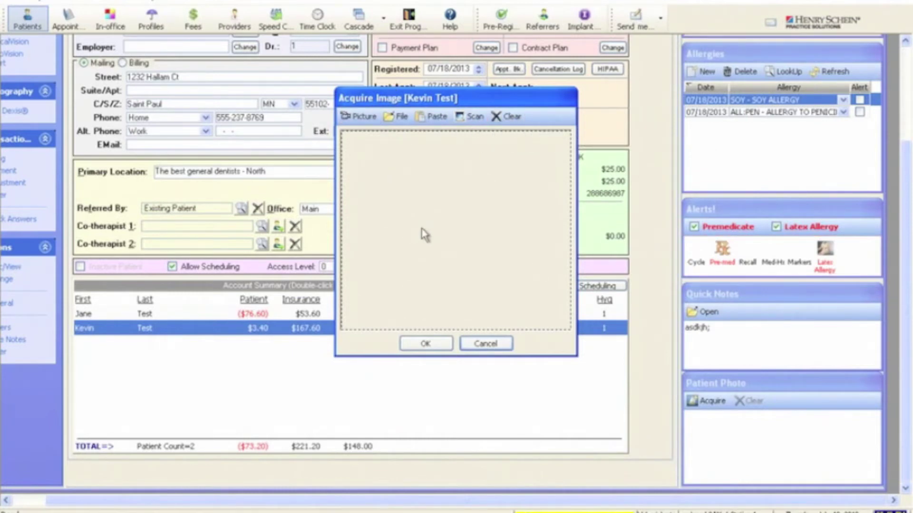
left_click(486, 344)
left_click_drag(905, 223, 906, 140)
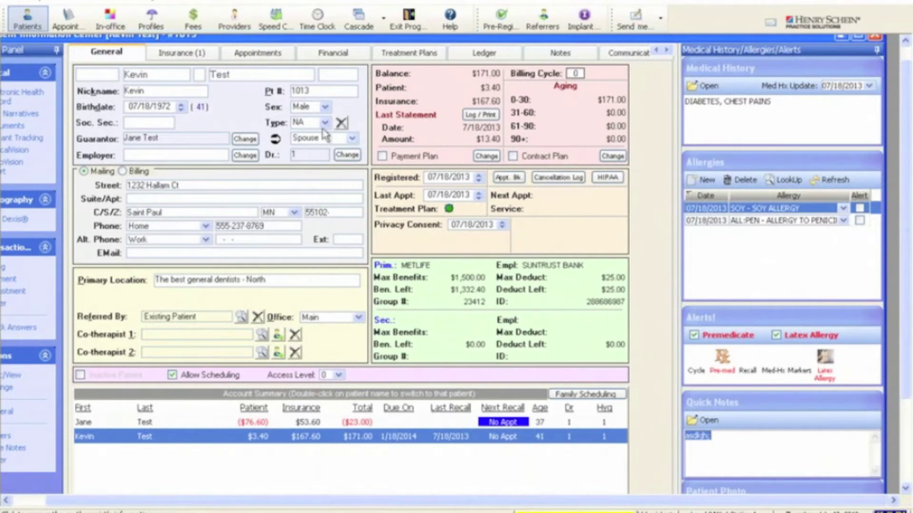
Step: View the patient's insurance information and the appointment and recall information
double_click(322, 93)
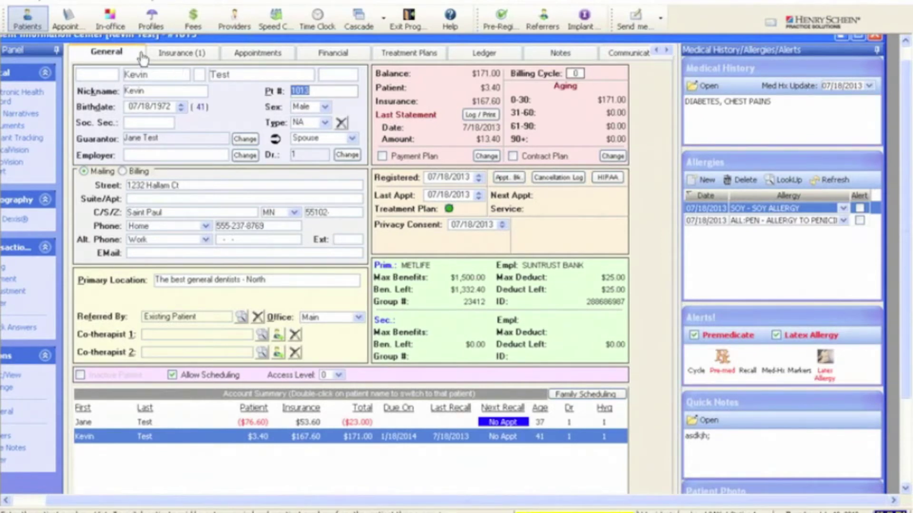
left_click(193, 61)
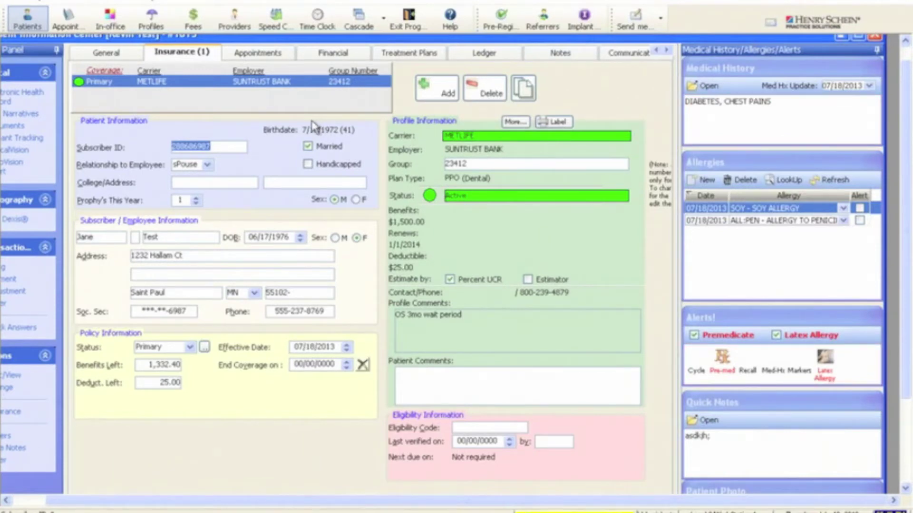
left_click(278, 58)
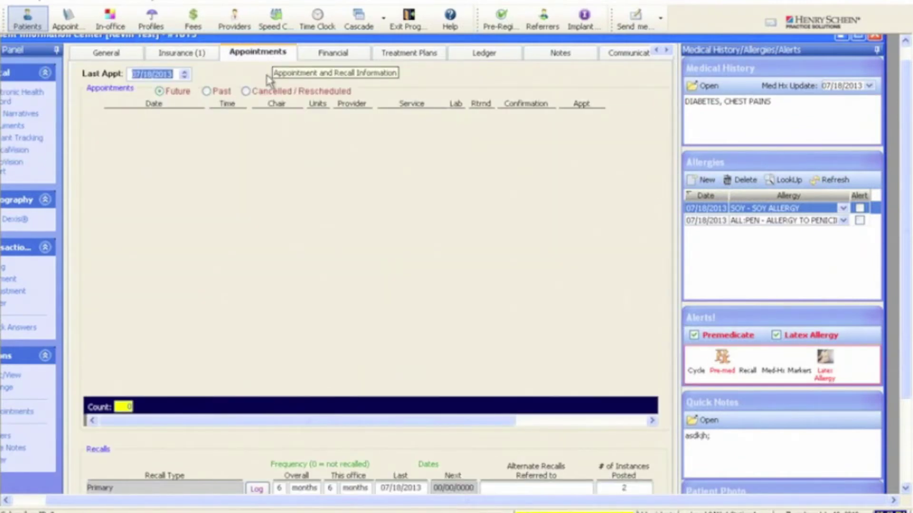
Step: Reschedule the patient's cancelled Prophy appointment to 07/22/2013 at 4:00 PM in chair 01, and close the Appointment Book
left_click(261, 92)
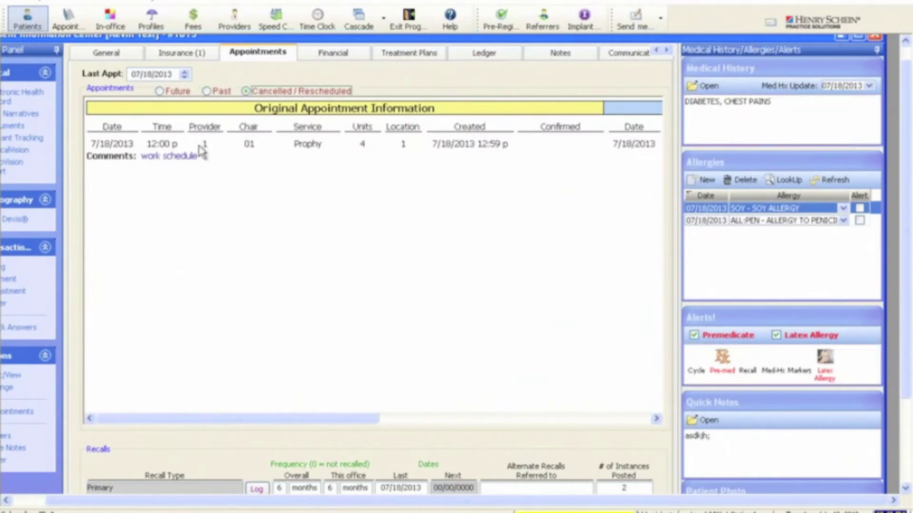
right_click(201, 150)
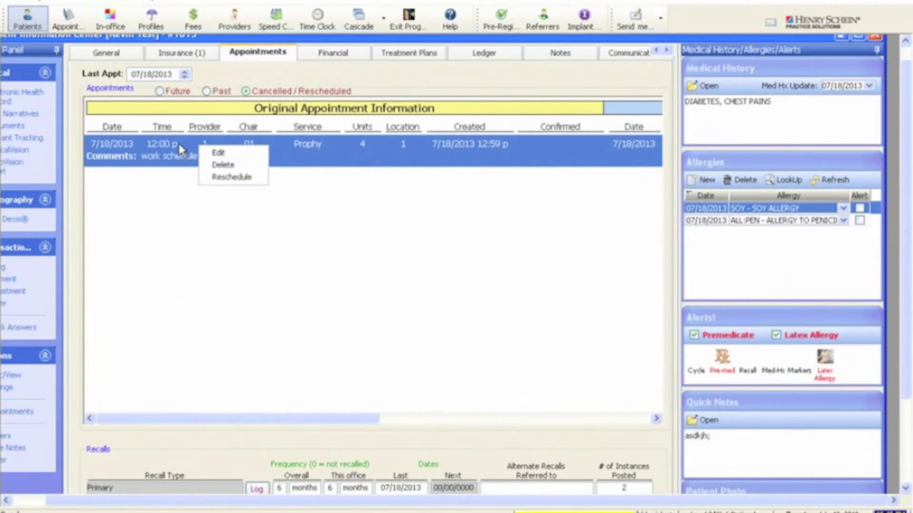
left_click(232, 177)
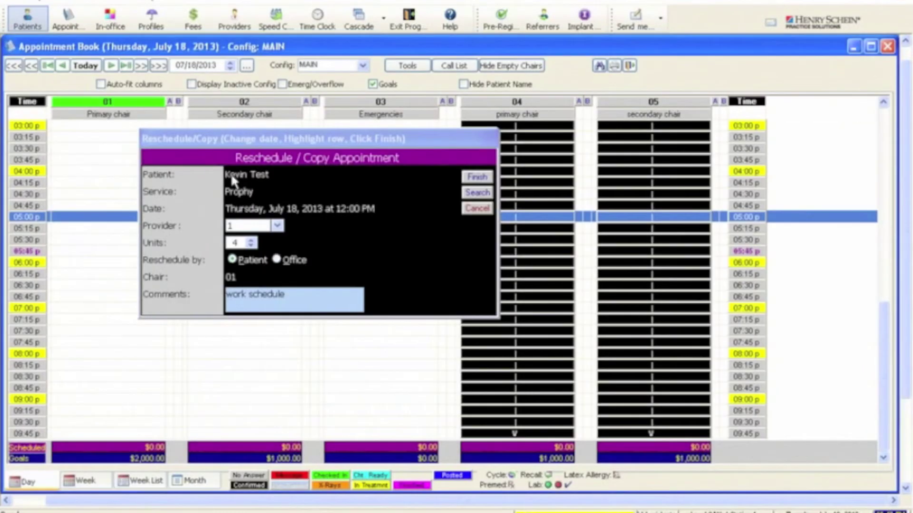
left_click_drag(241, 145, 261, 154)
left_click(111, 66)
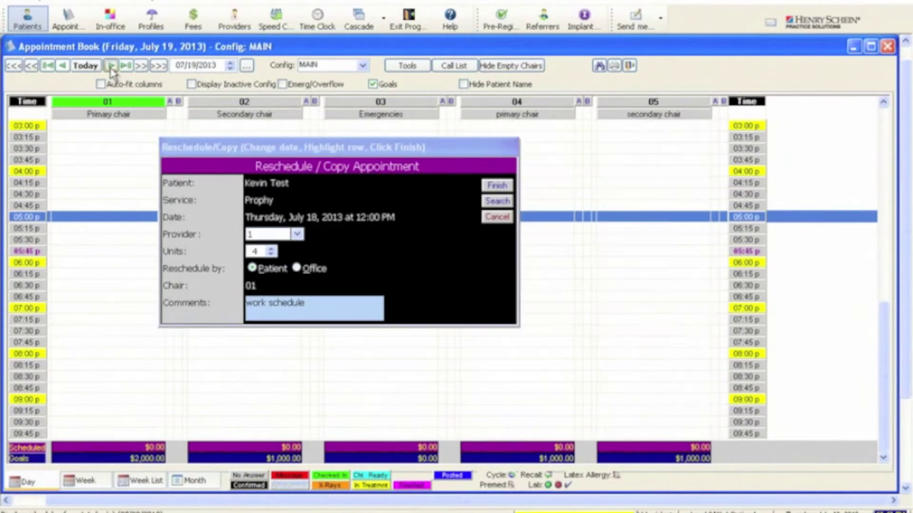
left_click(111, 67)
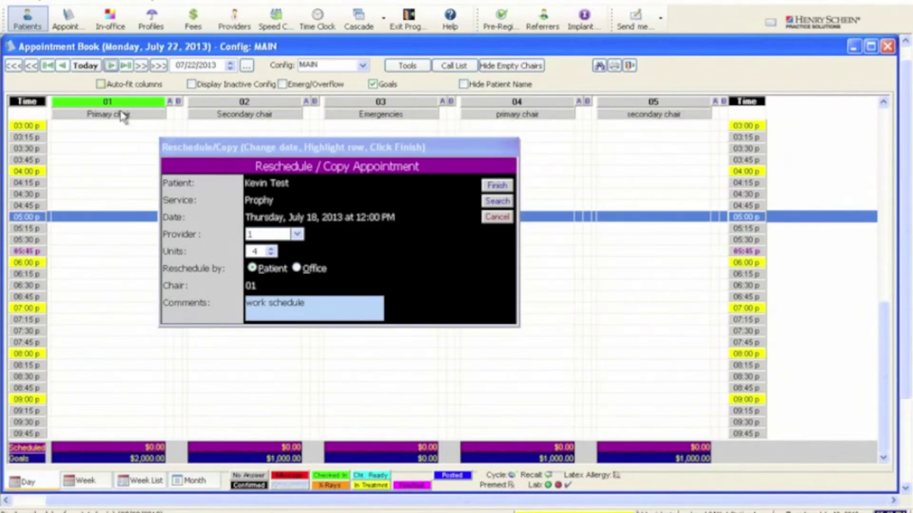
left_click(98, 173)
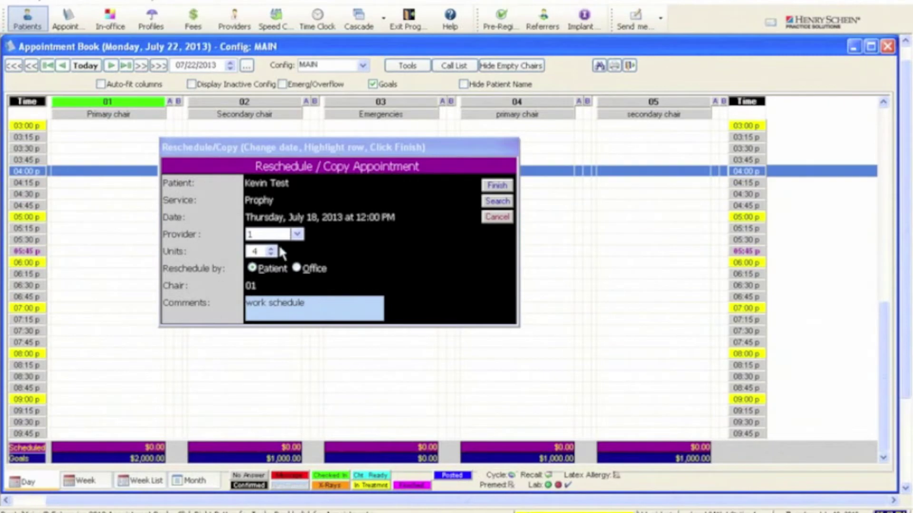
left_click(497, 186)
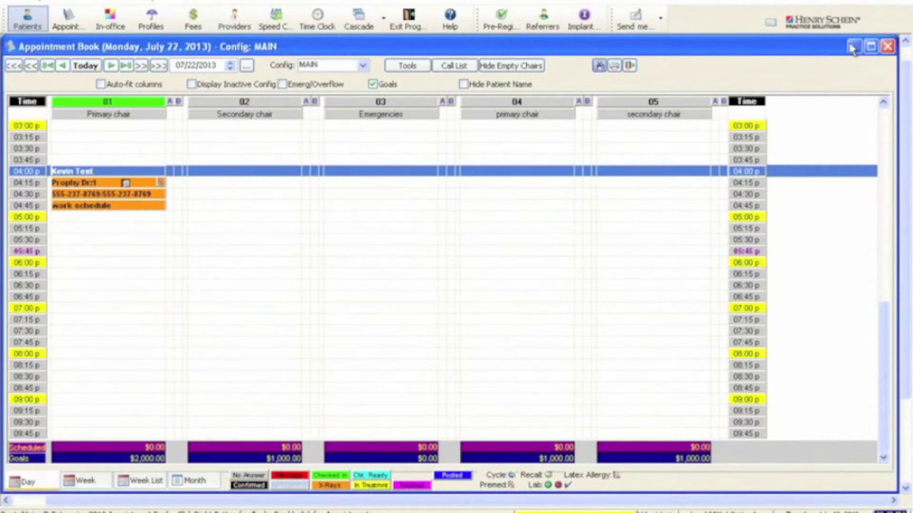
left_click(887, 47)
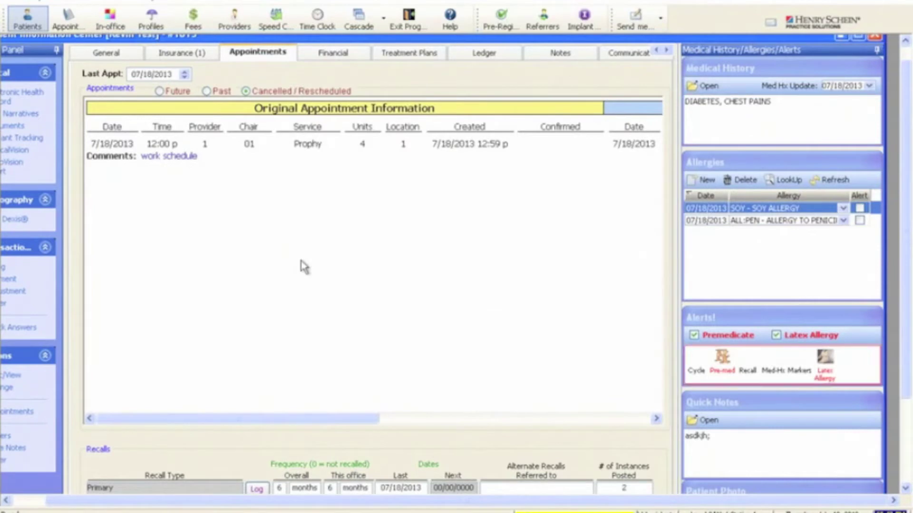
Step: View the patient's treatment plans and ledger, and examine the Family Ledger collapsed and fully expanded before closing it
left_click(388, 56)
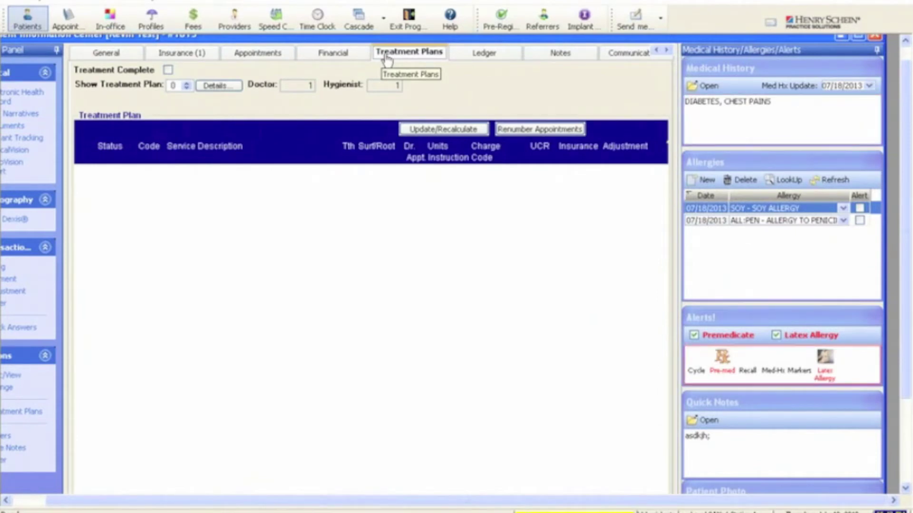
left_click(512, 56)
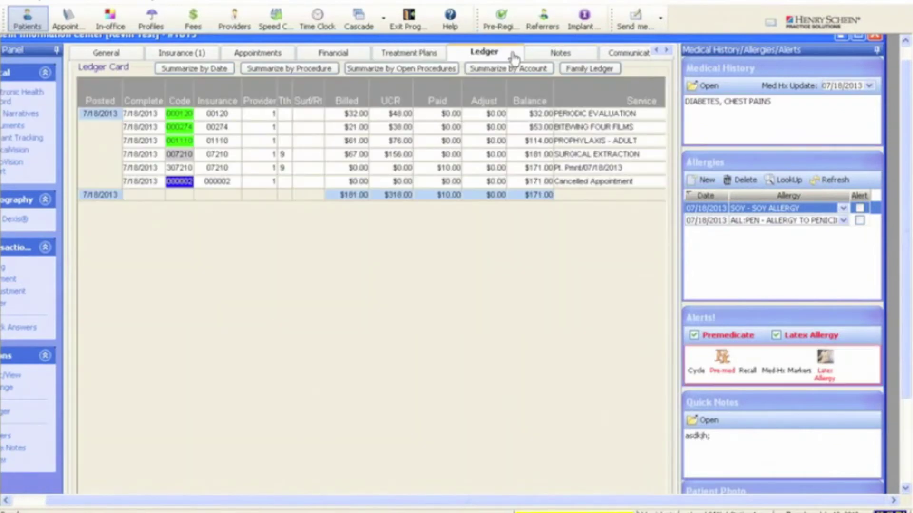
left_click(589, 74)
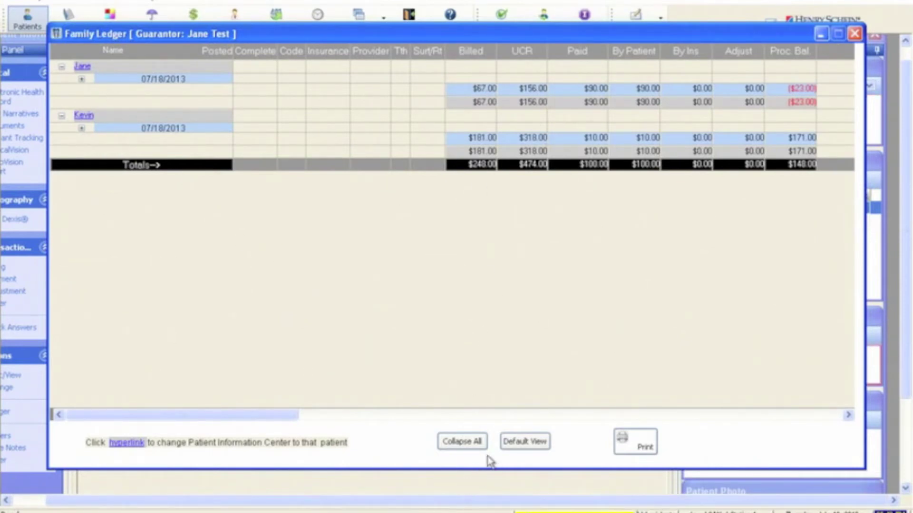
left_click(463, 444)
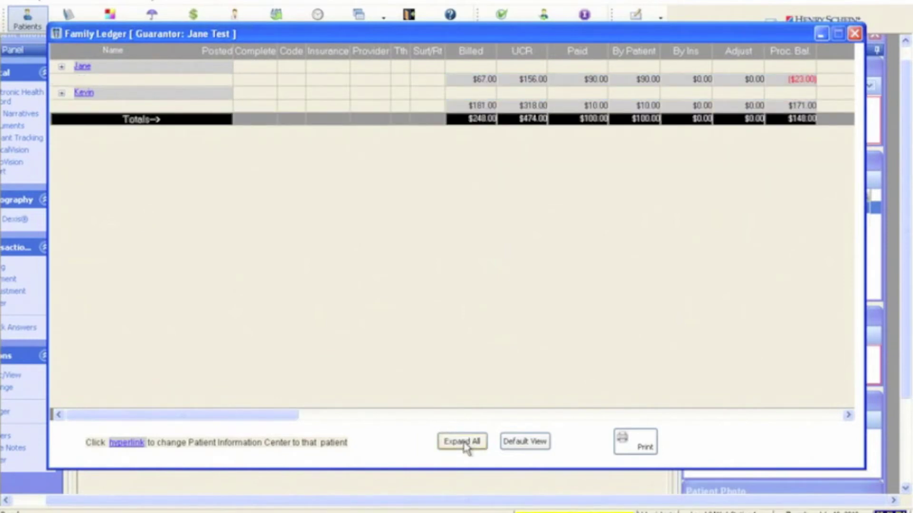
left_click(464, 445)
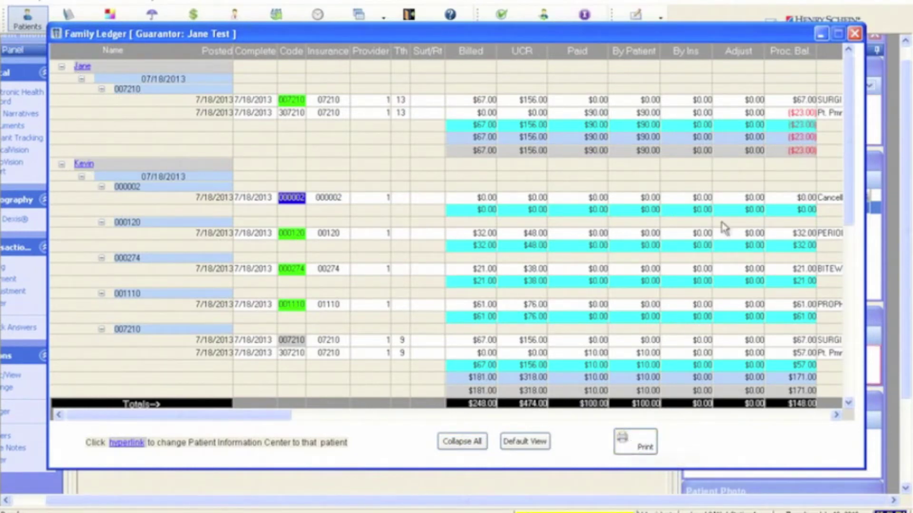
left_click(855, 34)
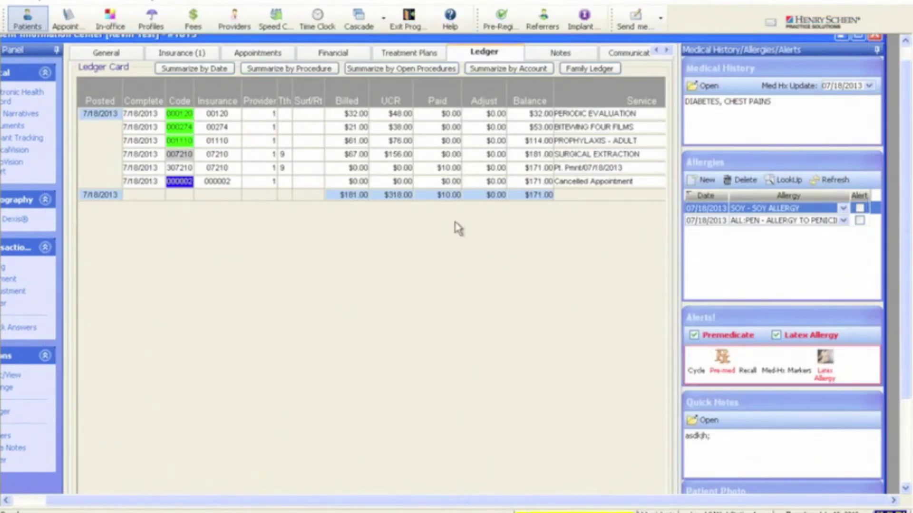
Step: View the patient's Markers, Contact Notes and Medical Rx notes, showing only the active prescriptions
left_click(559, 53)
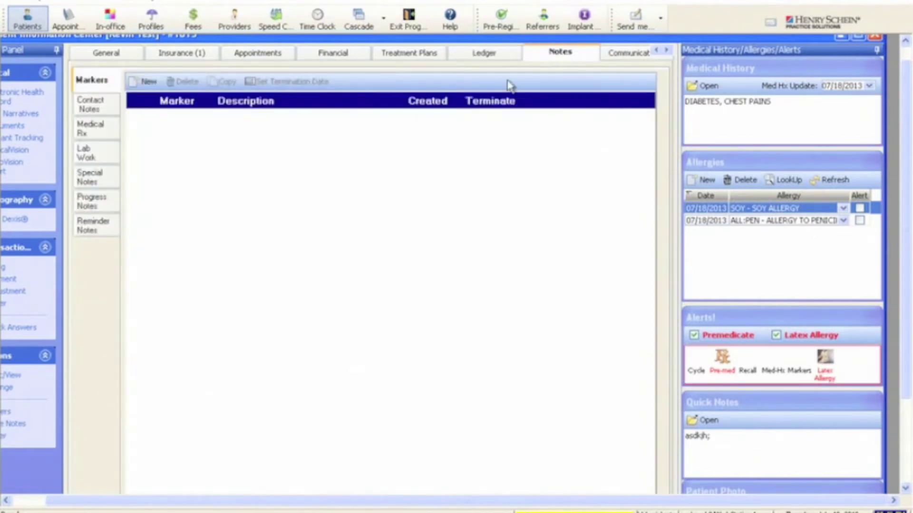
left_click(99, 80)
left_click(91, 104)
left_click(92, 129)
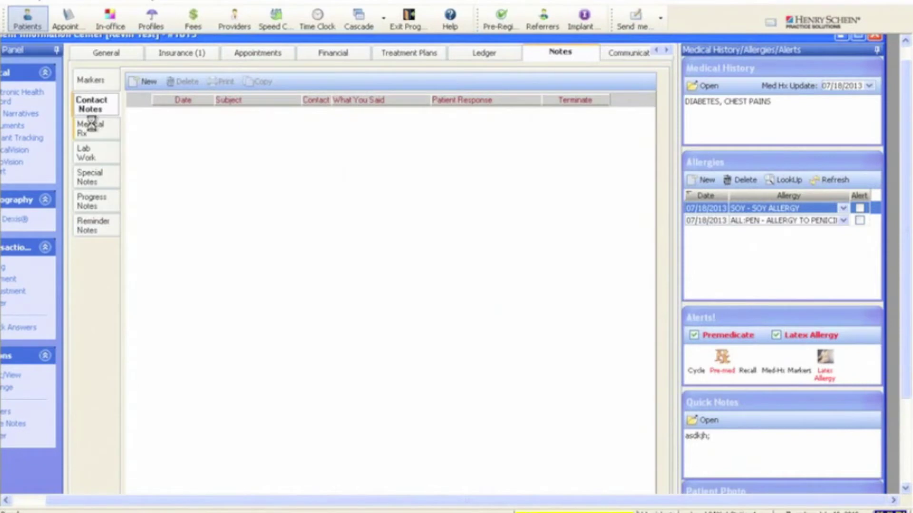
left_click(93, 82)
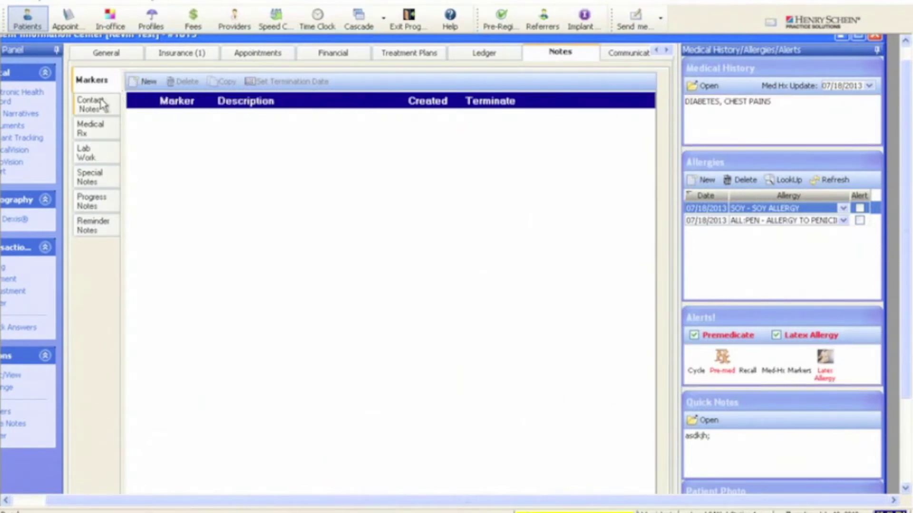
left_click(100, 129)
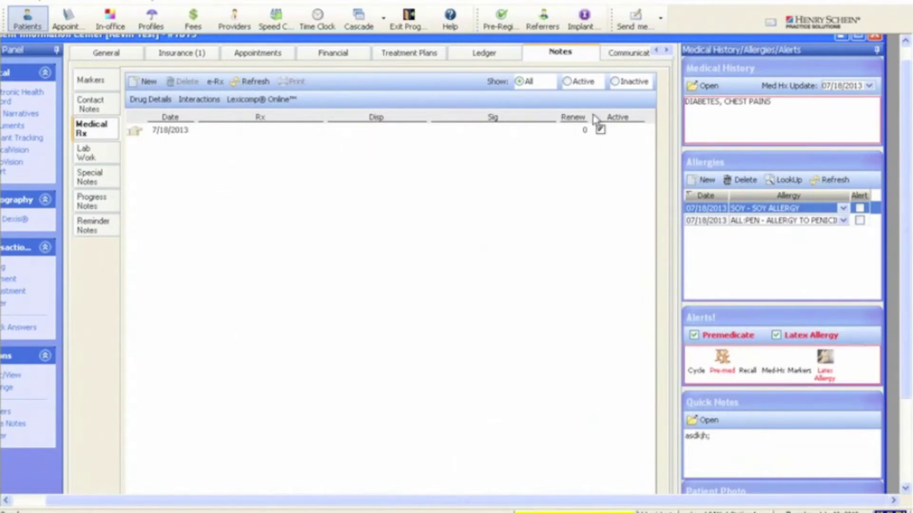
left_click(576, 81)
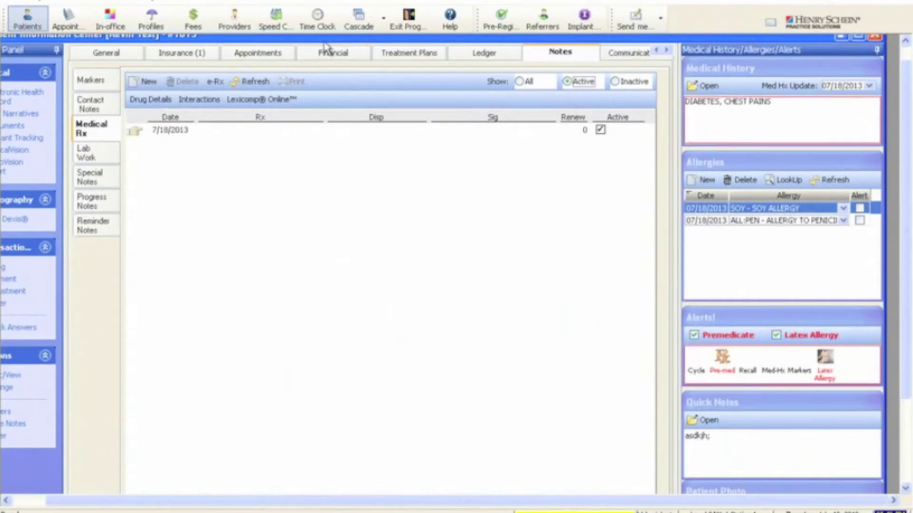
Step: View the patient's Print/View and Other action options, and run a Code Check, closing its result window
left_click_drag(335, 42, 357, 43)
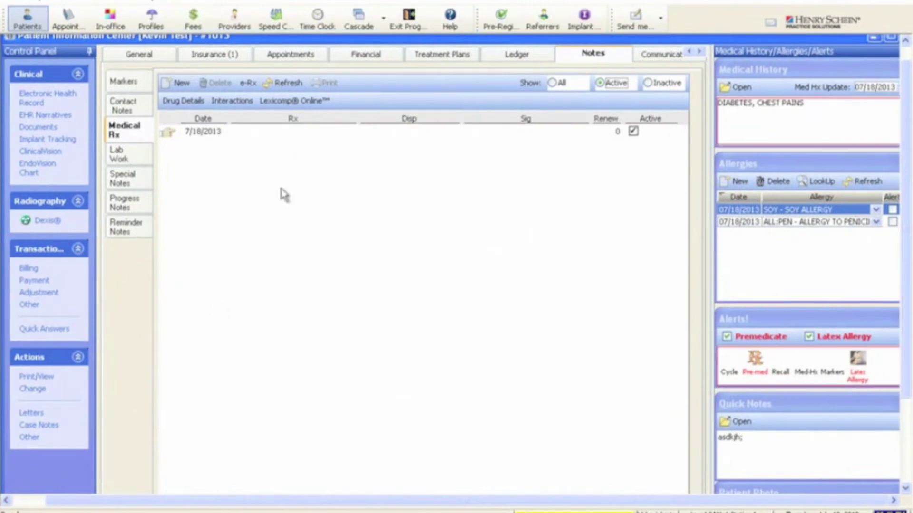
left_click(40, 380)
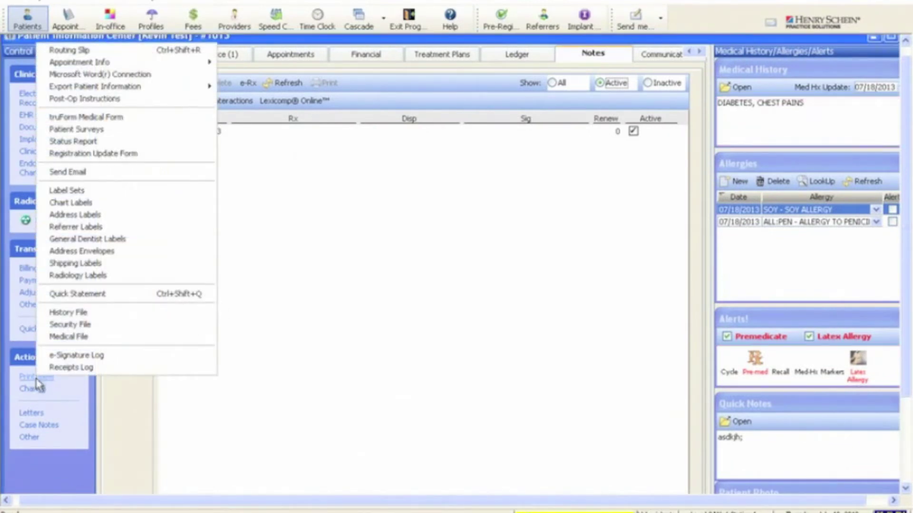
left_click(31, 437)
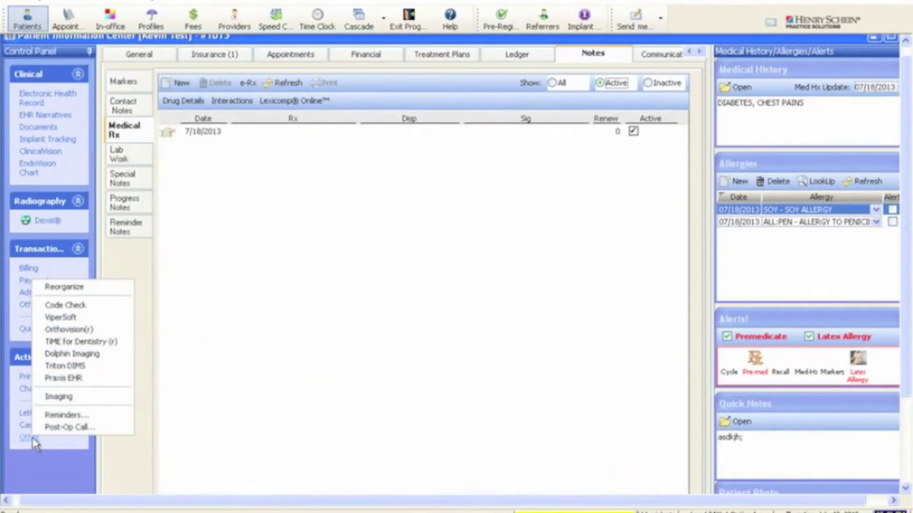
left_click(89, 308)
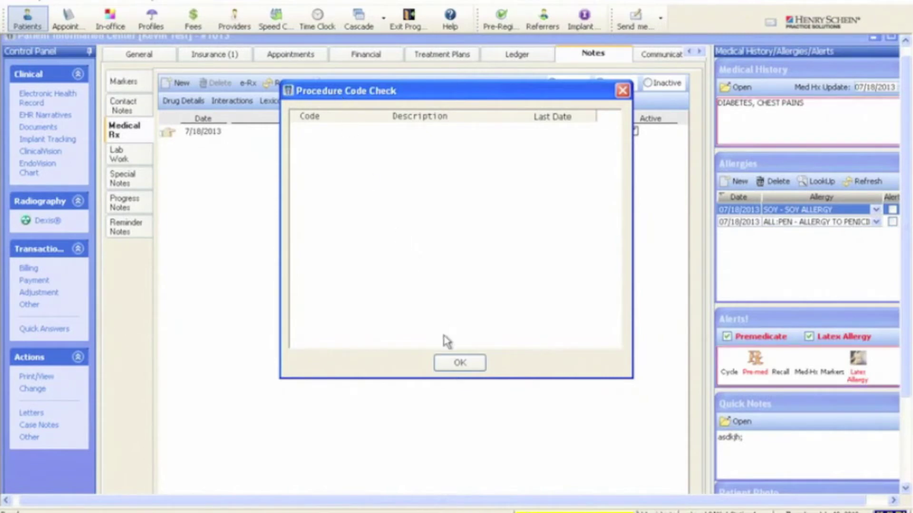
left_click(458, 364)
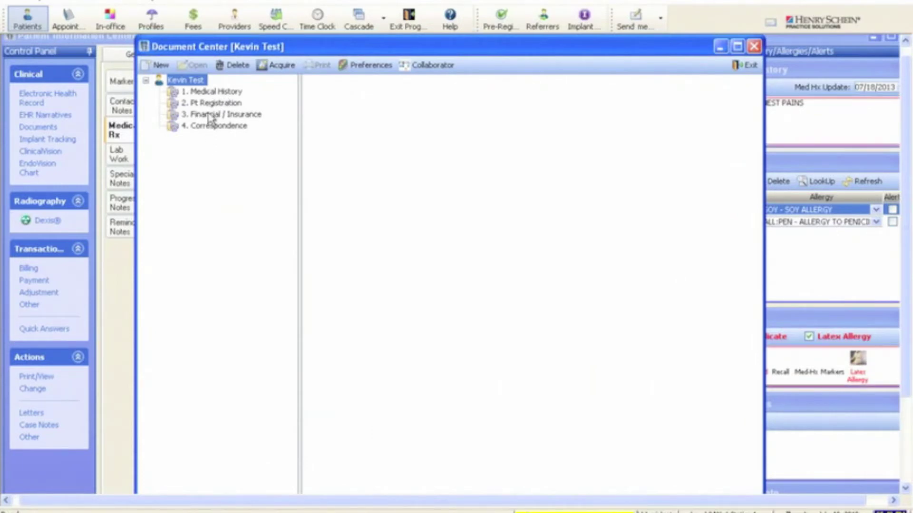
Step: View the general and category preferences of the Document Center, cancel them, and close the Document Center
left_click(378, 69)
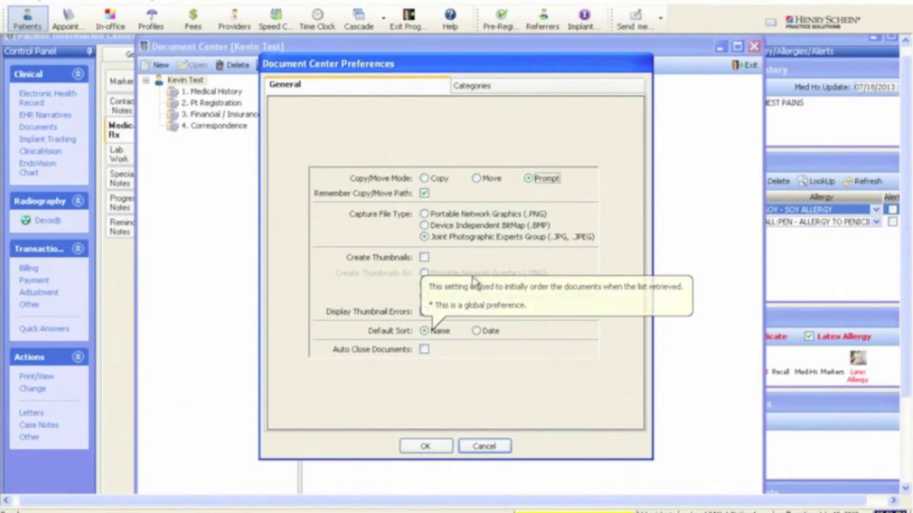
left_click(478, 88)
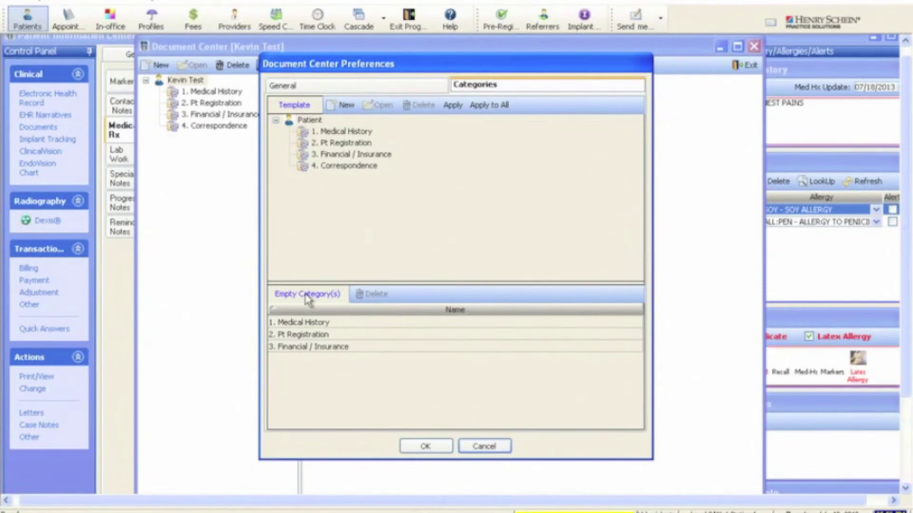
left_click(301, 322)
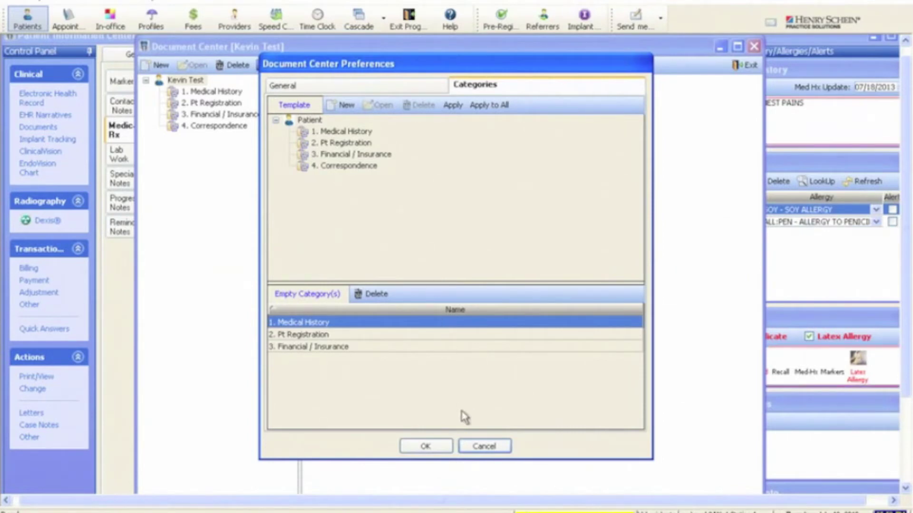
left_click(485, 448)
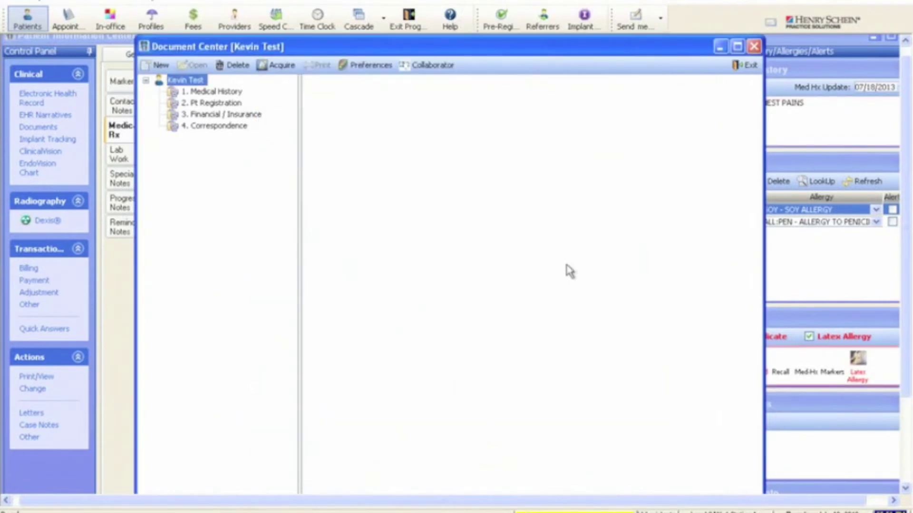
left_click(754, 46)
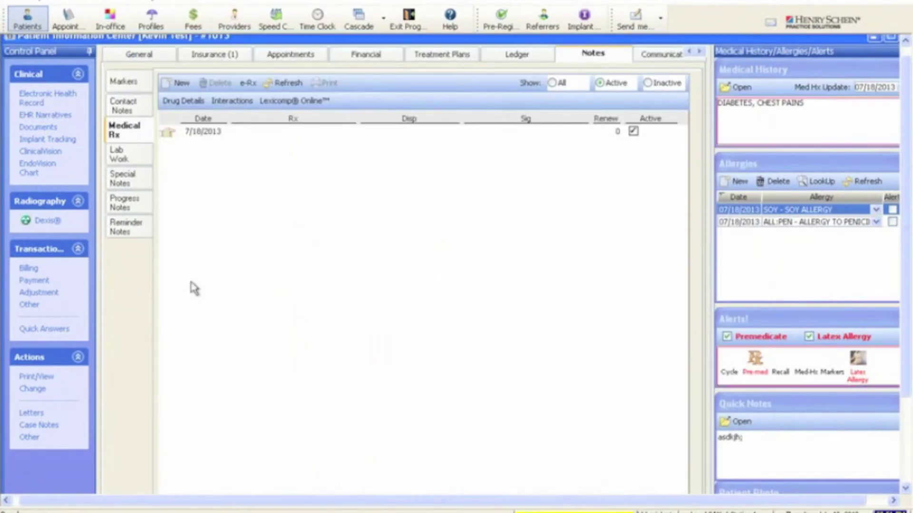
Step: Enter a new charge for procedure code 7210 on tooth 13 and proceed to the Billing Summary
left_click(30, 270)
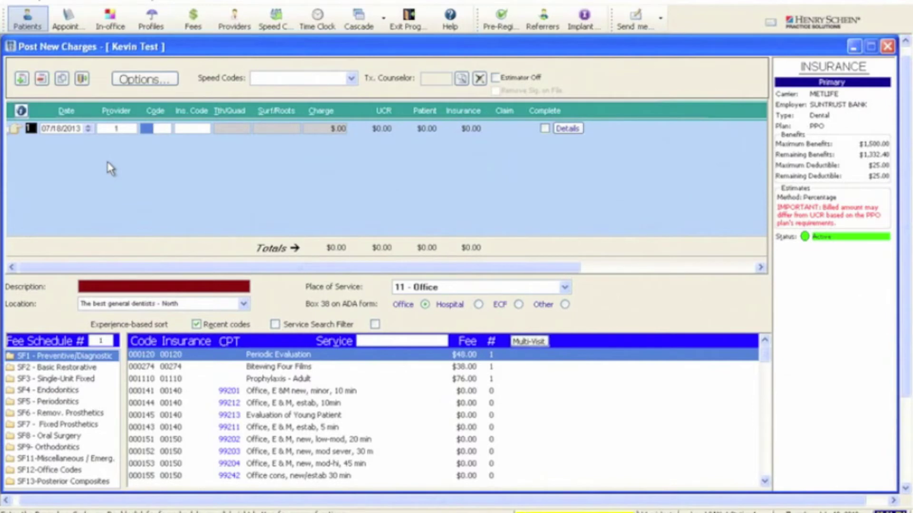
type("7210")
key("Tab")
type("13")
key("Tab")
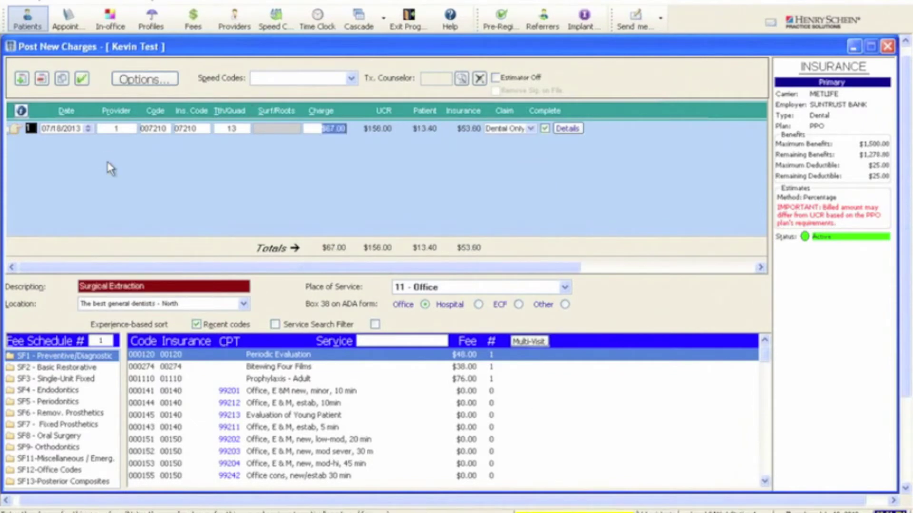
left_click(82, 80)
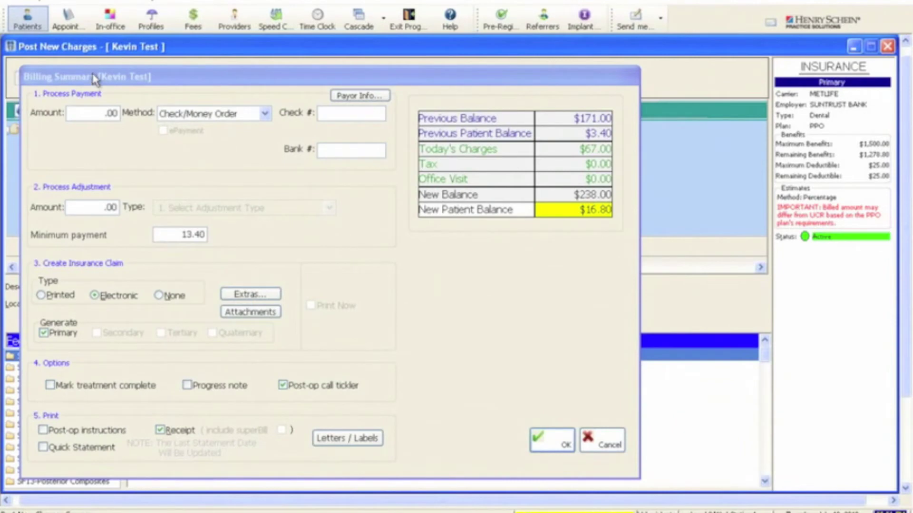
Step: Select a Quick Statement, set the insurance claim to None, turn off the post-op call tickler and receipt, and post the charge
left_click_drag(95, 78, 109, 65)
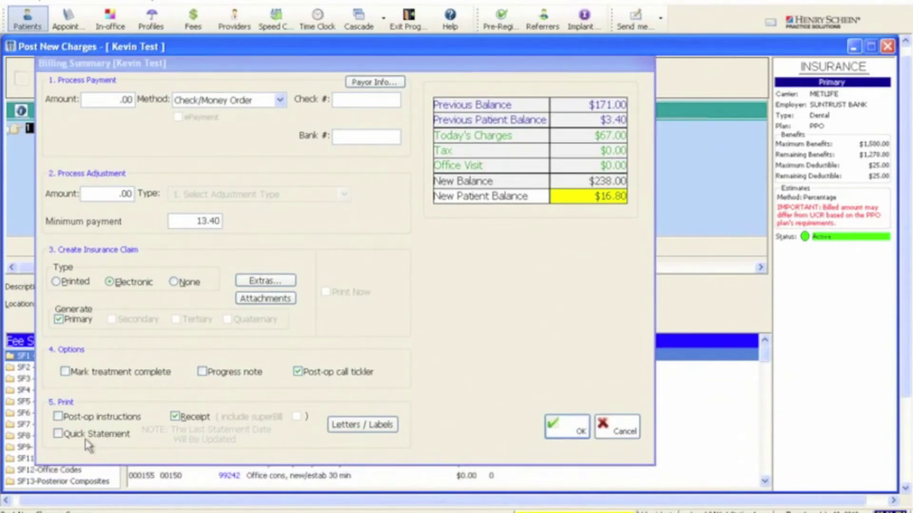
left_click(59, 434)
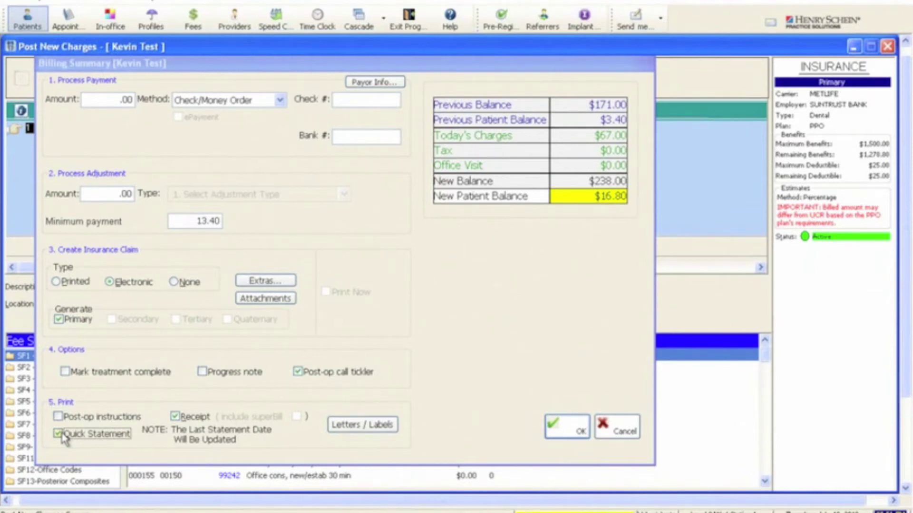
left_click(182, 284)
left_click(298, 371)
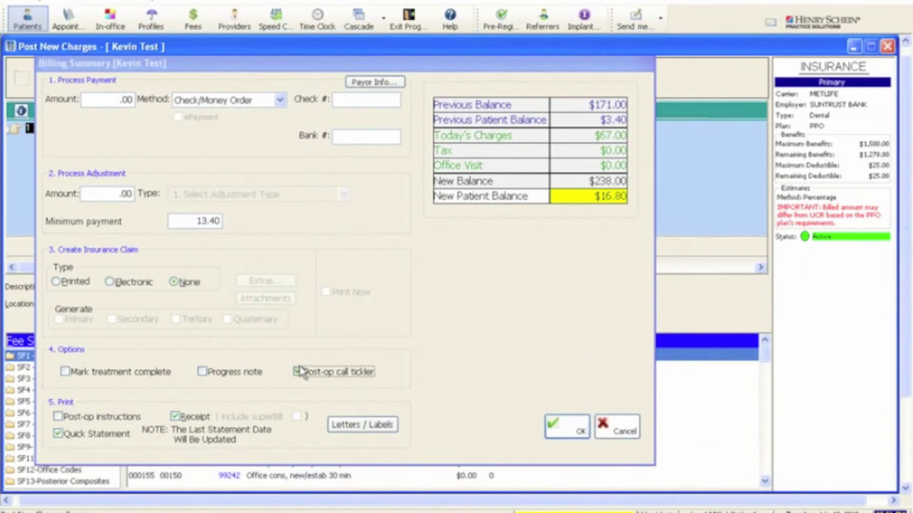
left_click(193, 417)
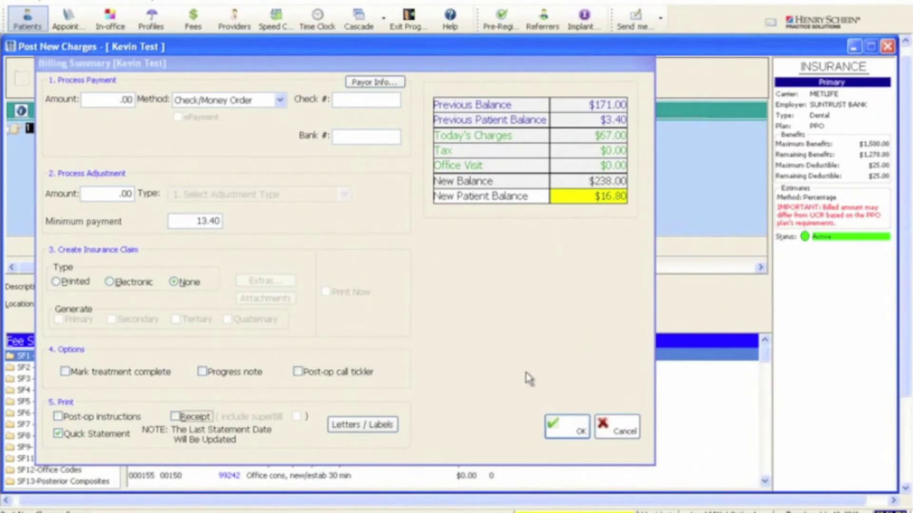
left_click(574, 428)
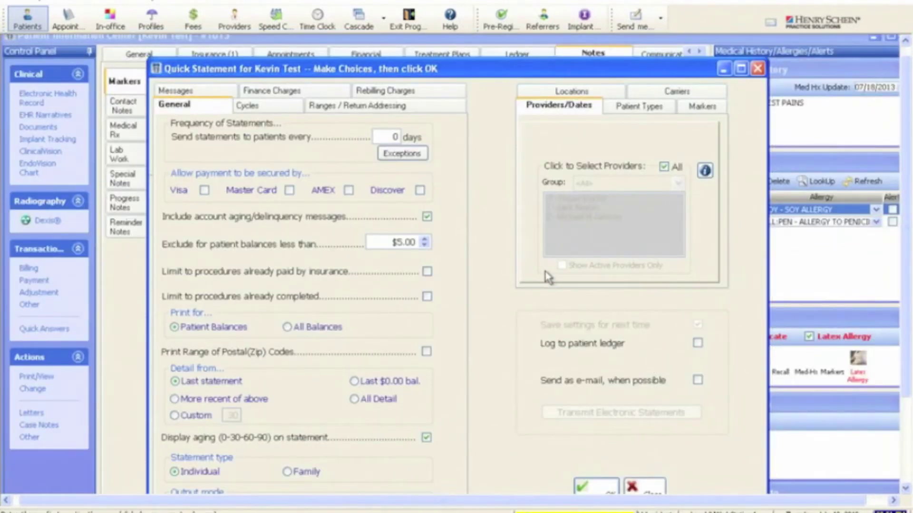
Step: Generate the patient's Quick Statement with the current settings, review its print preview down to the totals, and close it
left_click_drag(496, 74, 497, 61)
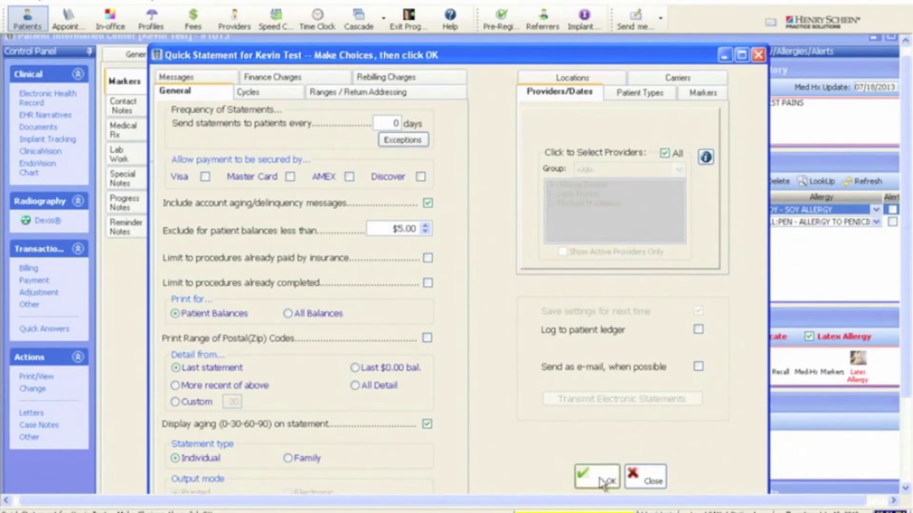
left_click(620, 331)
left_click(596, 476)
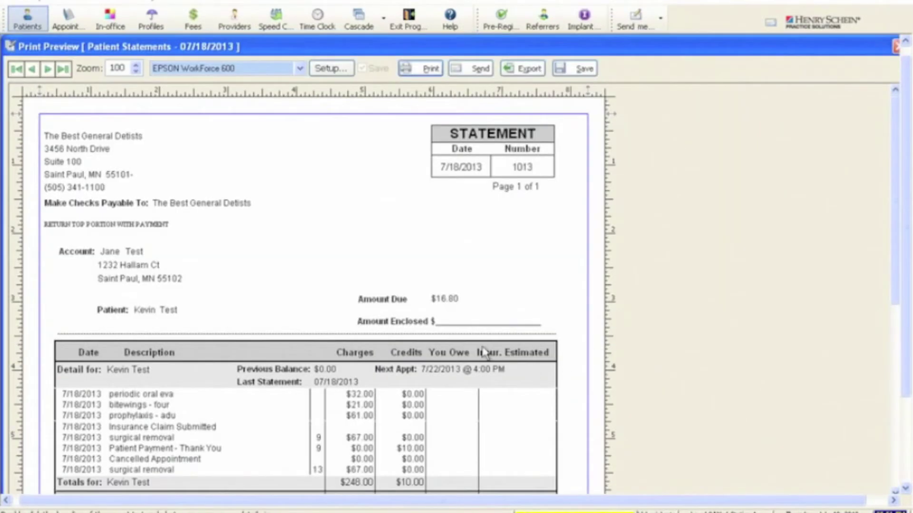
left_click_drag(897, 179, 897, 251)
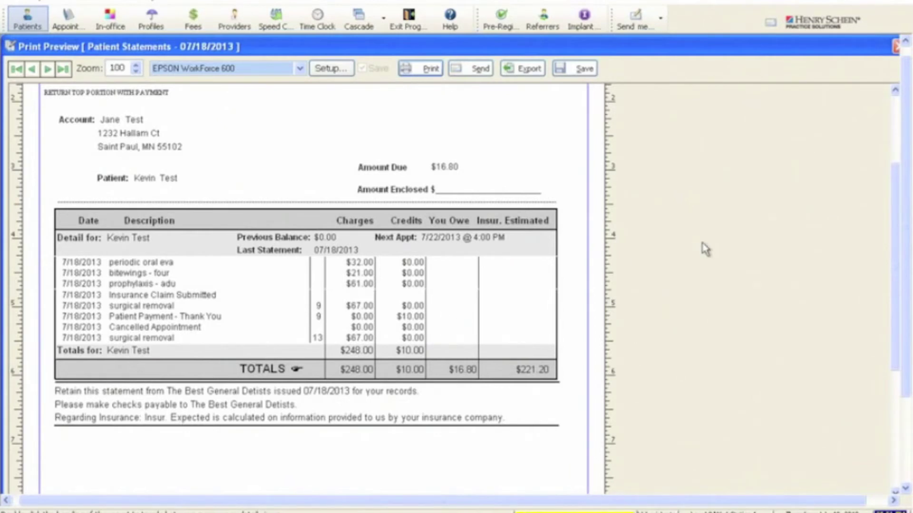
left_click(896, 46)
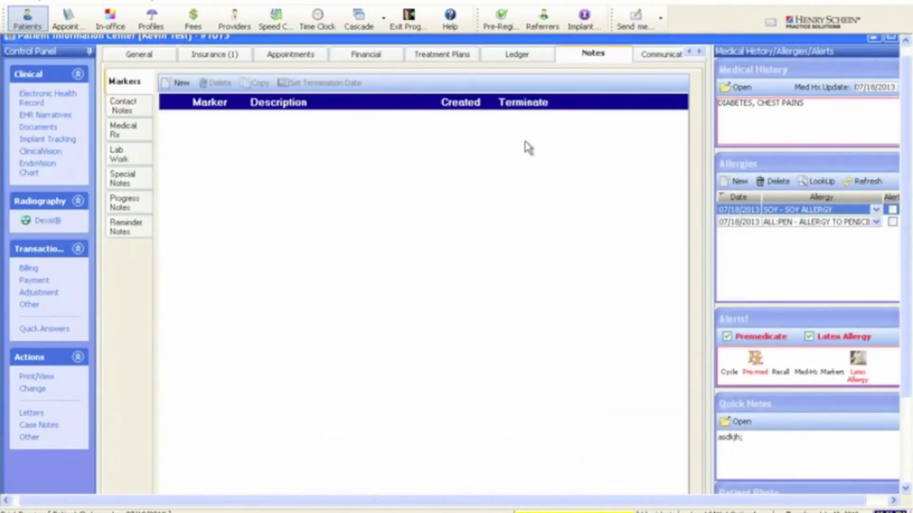
Step: Start a family payment from the patient's General information and enter a payment amount of $80.00
left_click(161, 60)
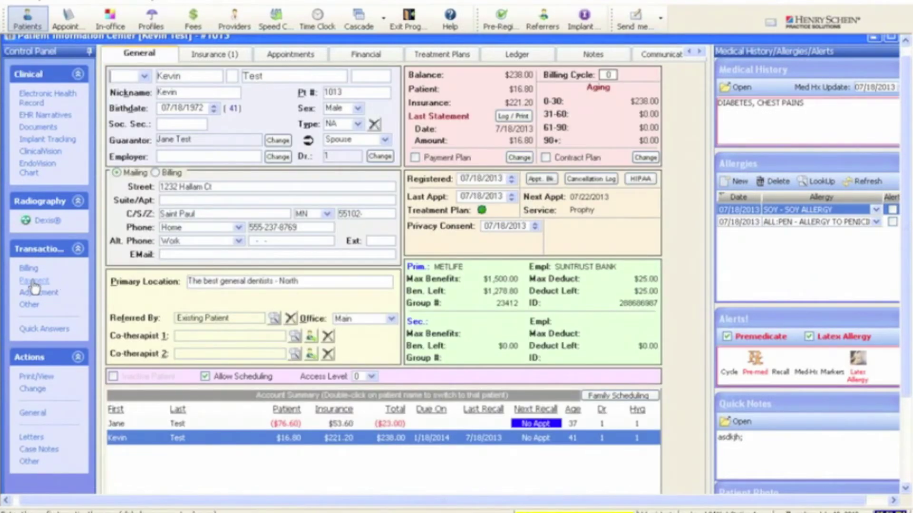
left_click(34, 284)
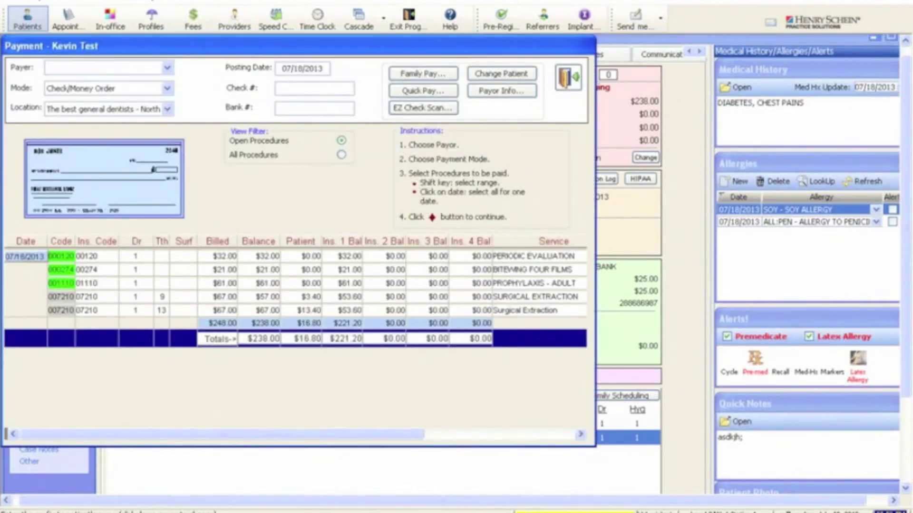
left_click(432, 74)
left_click(439, 79)
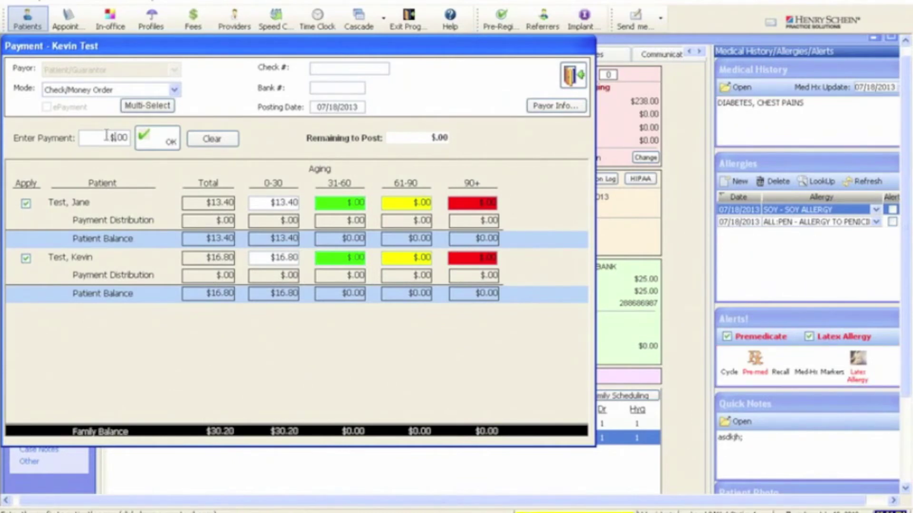
key("Tab")
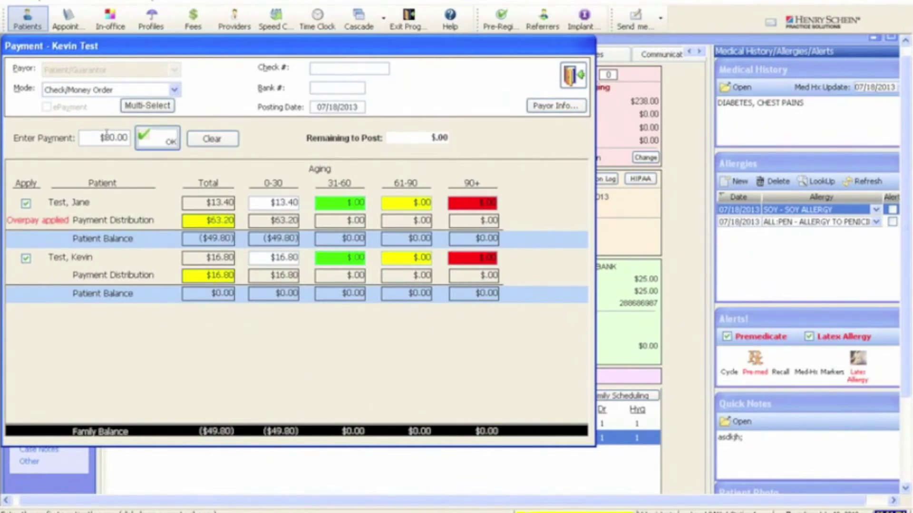
Step: Redistribute the family payment as $60.00 to the guarantor and $20.00 to the patient, checking the amount remaining to post
left_click(215, 227)
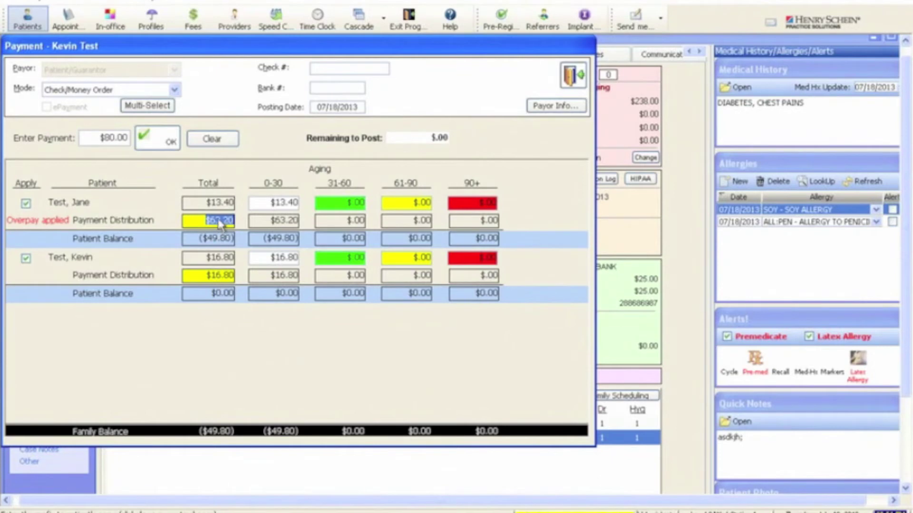
type("60.00")
key("Tab")
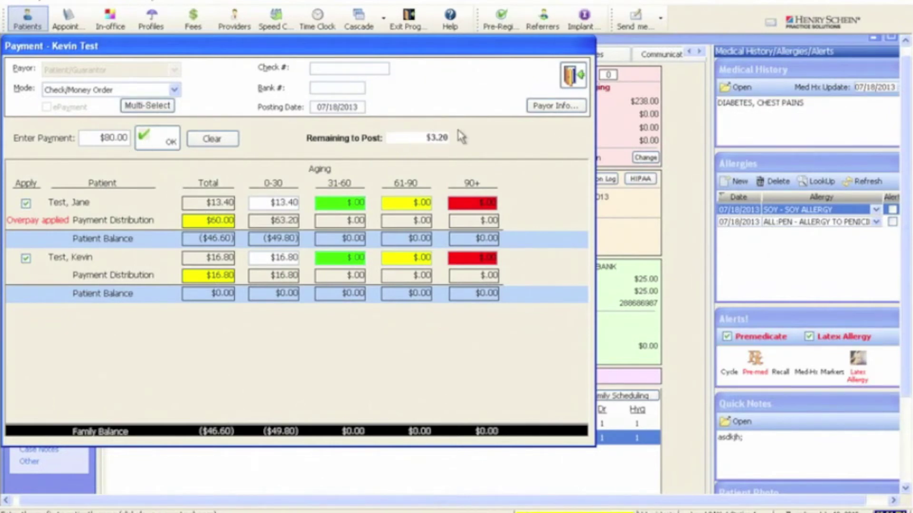
left_click_drag(423, 137, 453, 140)
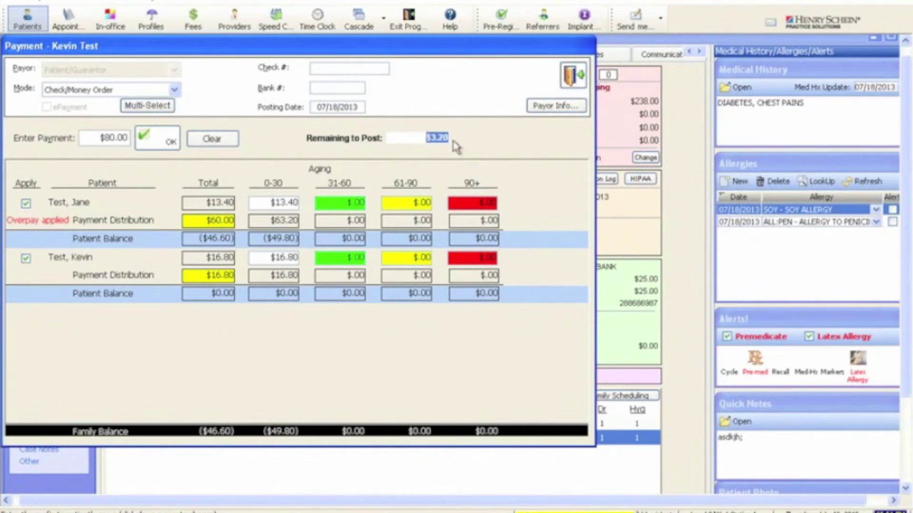
left_click(226, 280)
double_click(226, 281)
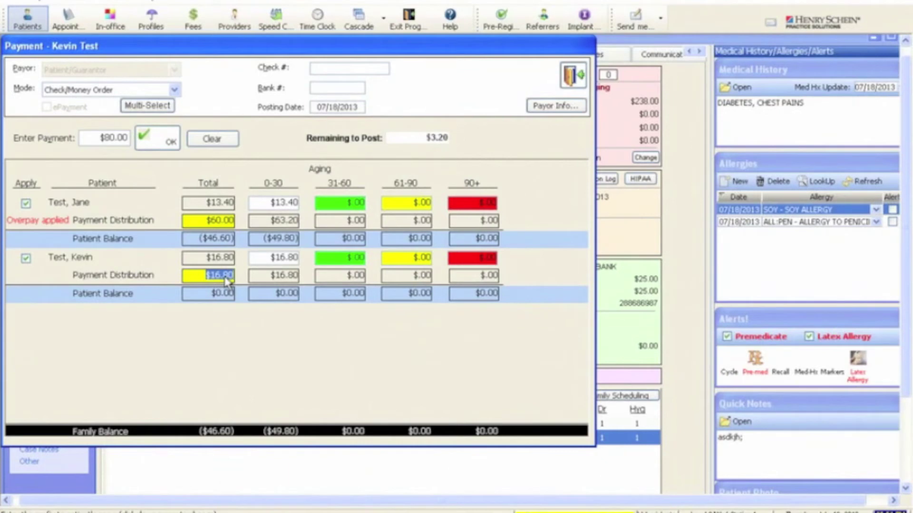
type("20")
key("Return")
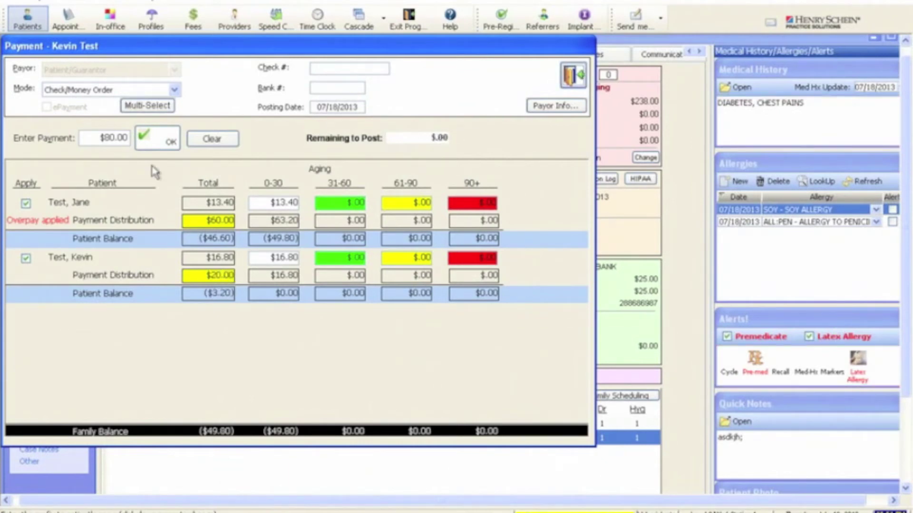
left_click_drag(417, 137, 485, 141)
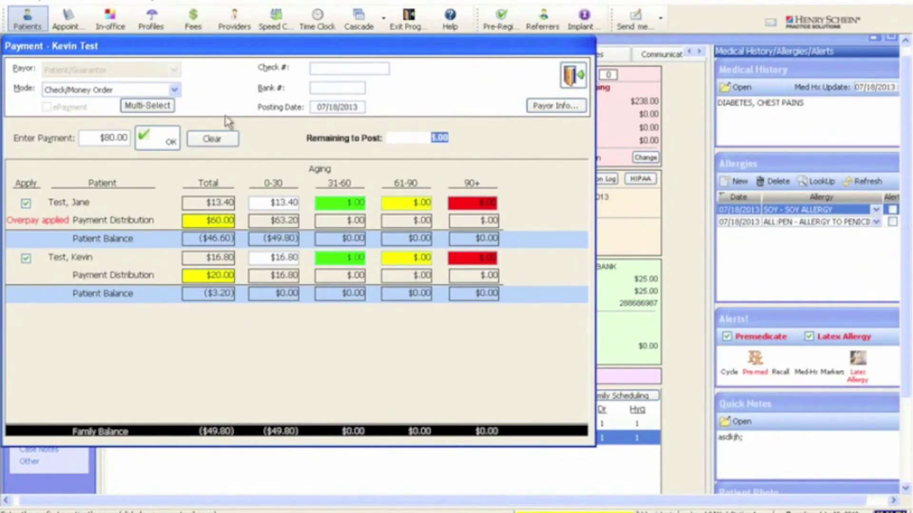
Step: Set the payment mode to Cash, post the family payment, and exit the Patient Lookup
left_click(160, 90)
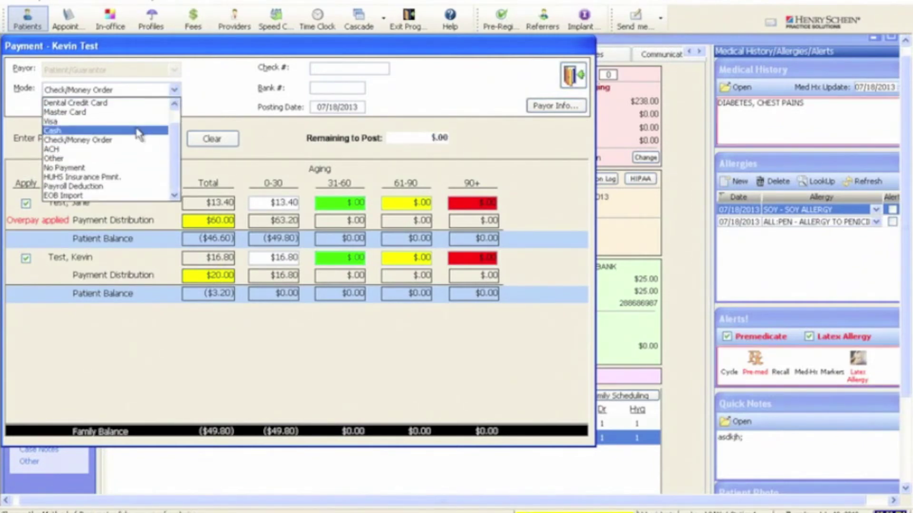
left_click(143, 119)
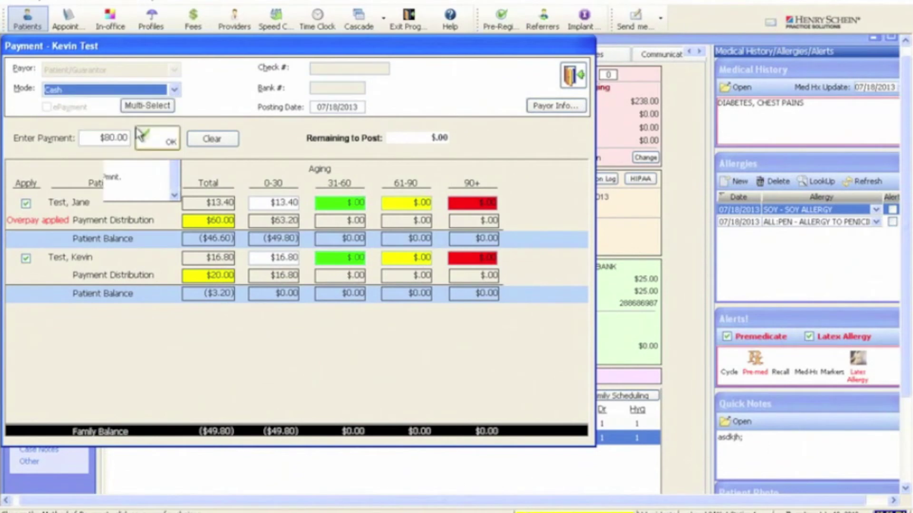
left_click(167, 150)
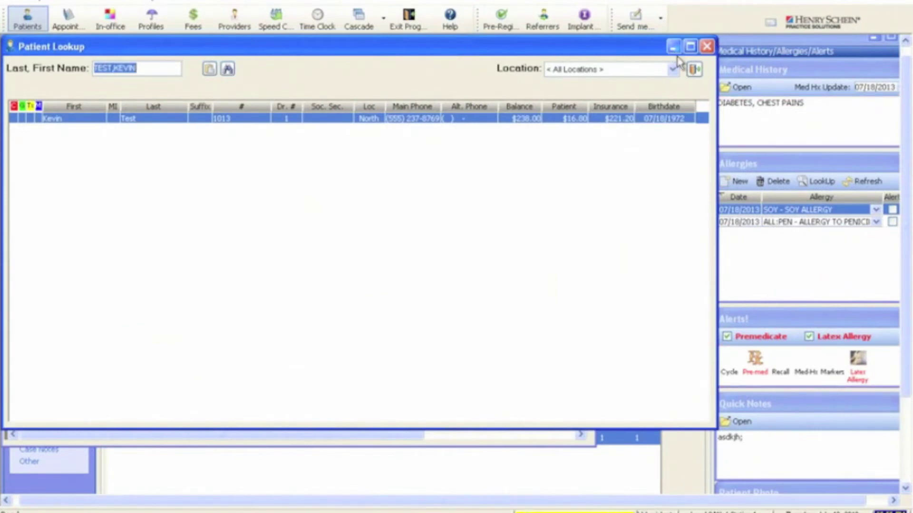
left_click(693, 71)
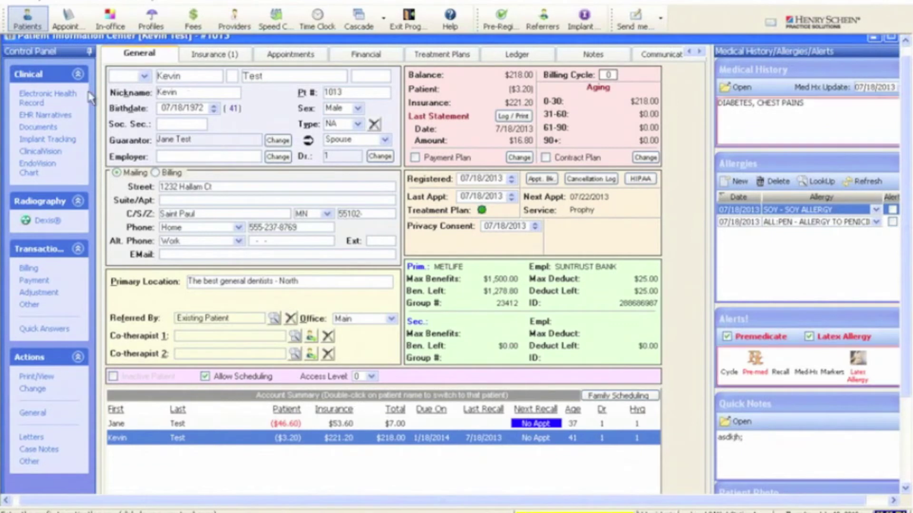
Step: Open the patient's Electronic Health Record, reposition its window, and narrow the Medical History/Allergies/Alerts pane
left_click(46, 98)
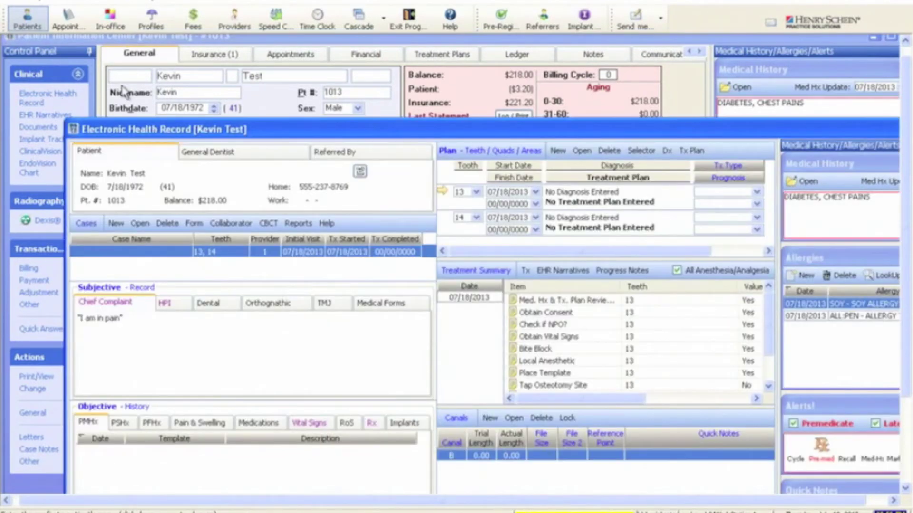
left_click_drag(217, 94, 178, 45)
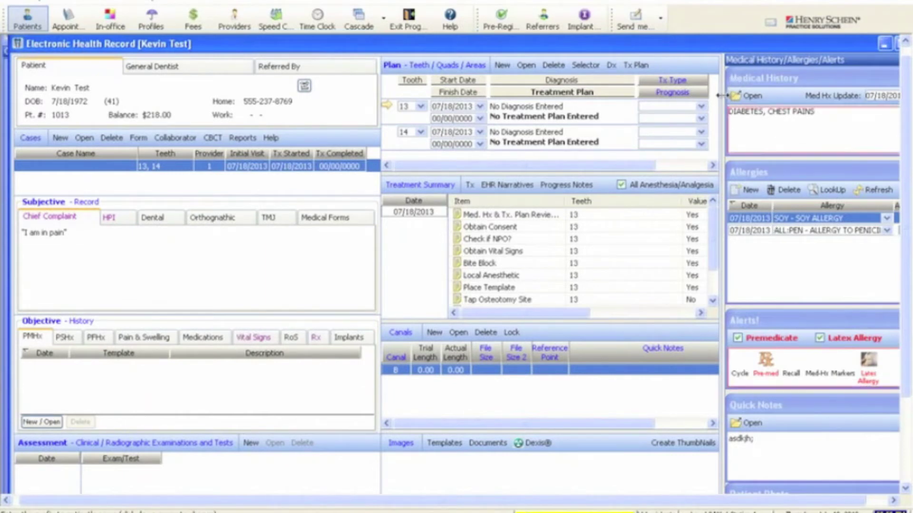
left_click_drag(723, 96, 770, 104)
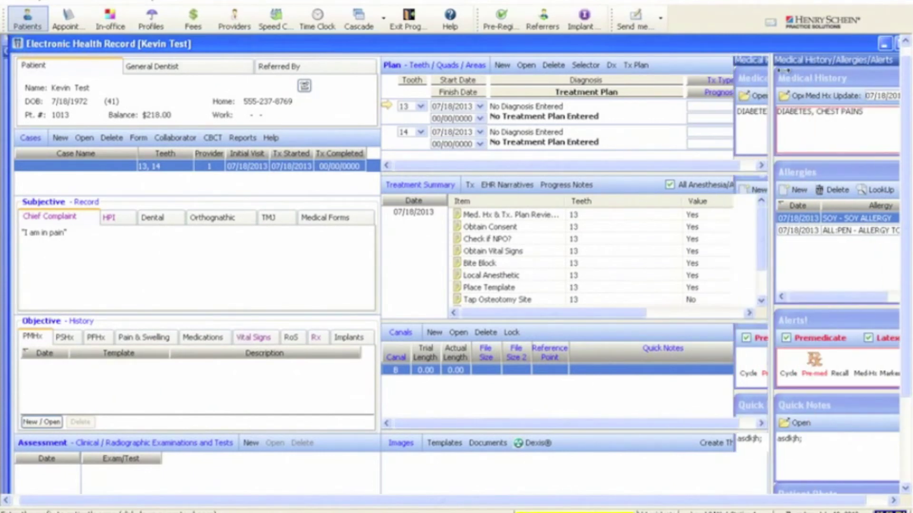
left_click_drag(785, 49, 757, 51)
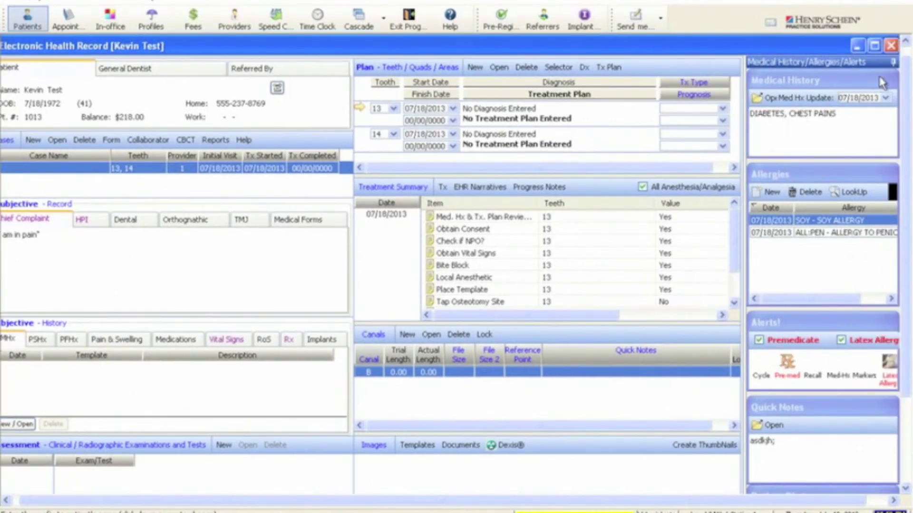
Step: Auto-hide the Medical History/Allergies/Alerts pane, reveal it temporarily, and pin it open again
left_click(892, 63)
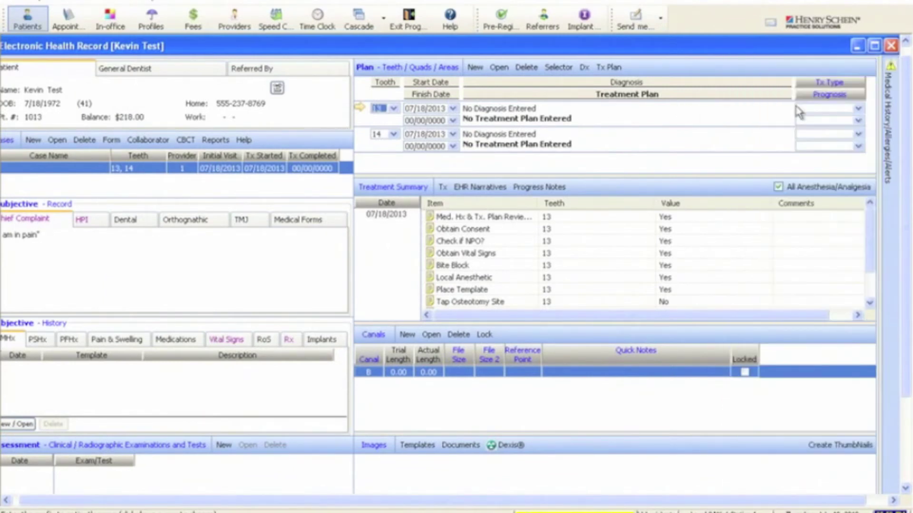
mouse_move(885, 111)
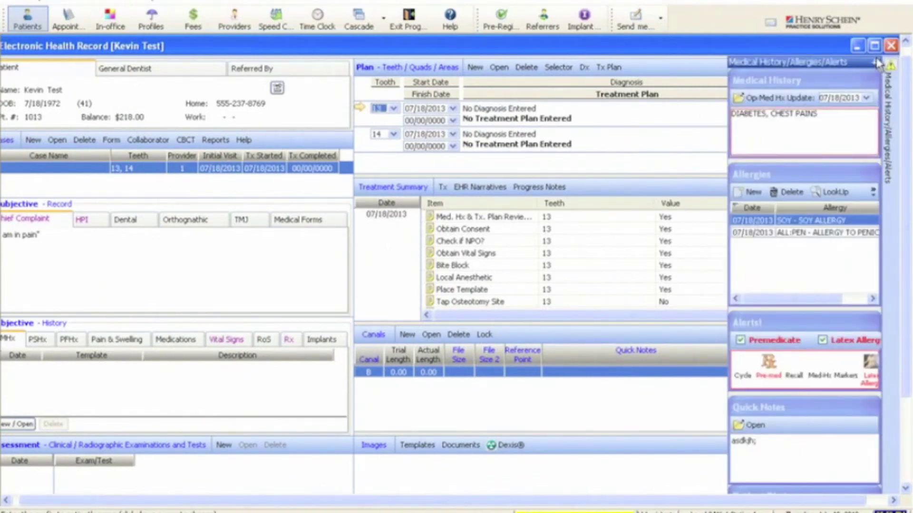
left_click(892, 62)
left_click_drag(655, 48, 676, 48)
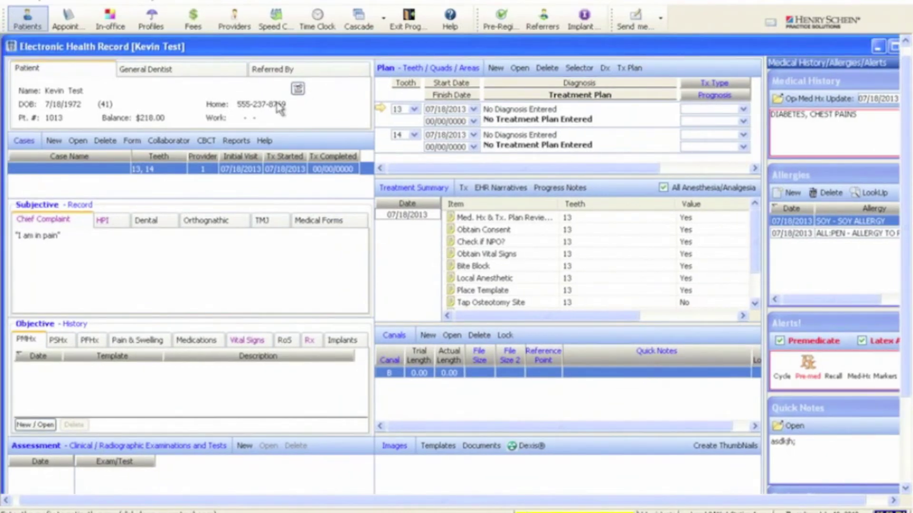
Step: Open the EHR case header, review its Comments, Chief Complaint and History of Present Illness fields, and close it
left_click(78, 140)
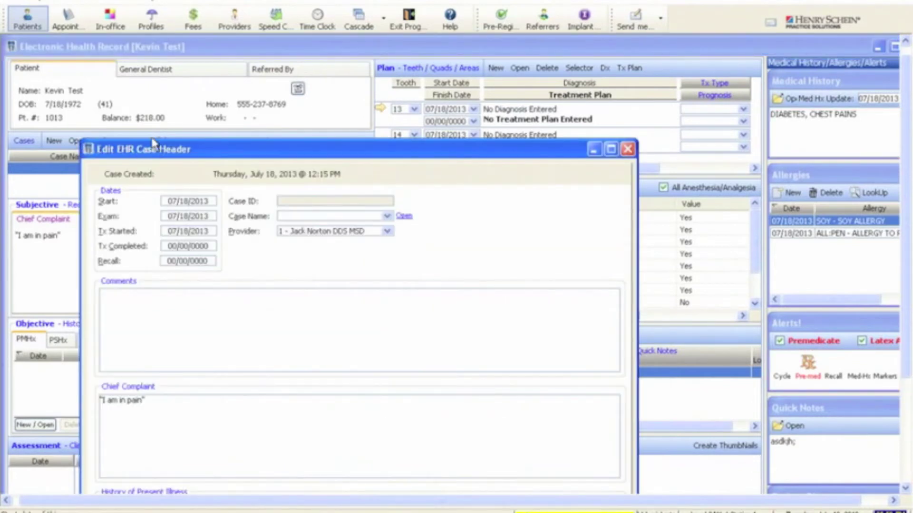
left_click_drag(153, 154, 148, 42)
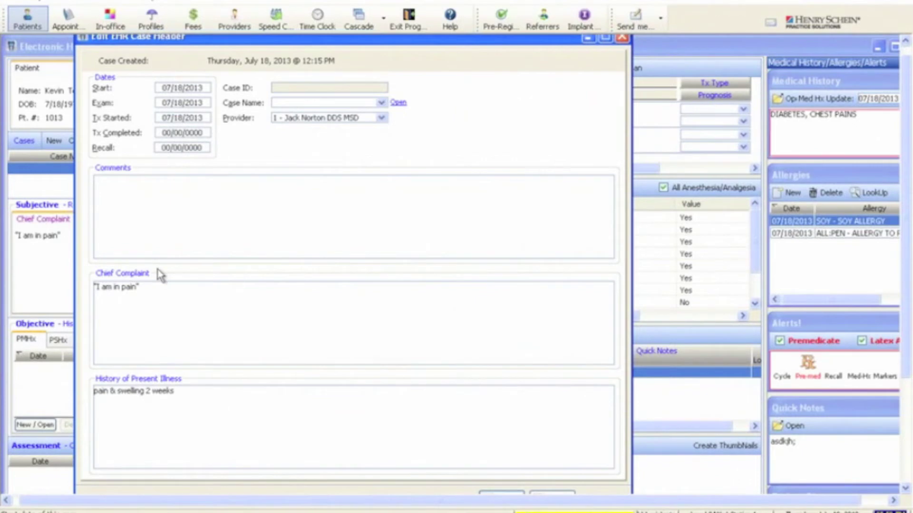
left_click(156, 198)
left_click(164, 301)
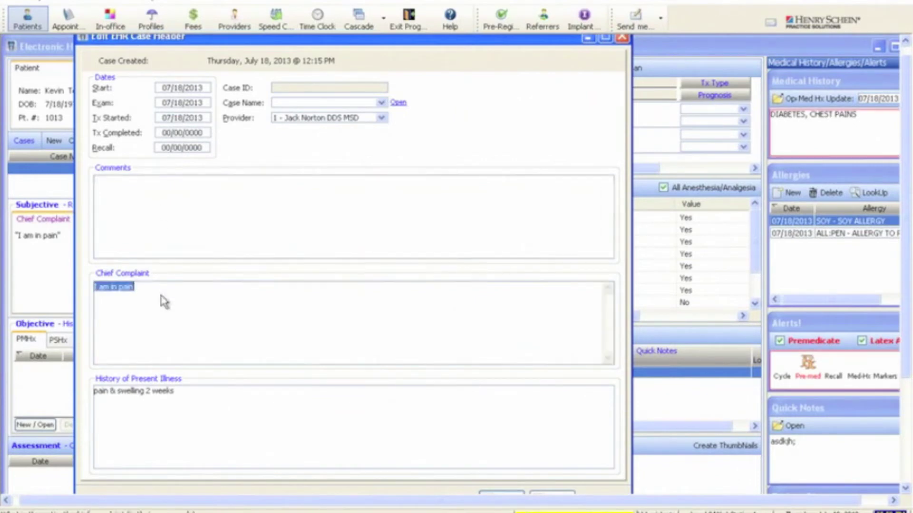
left_click(168, 411)
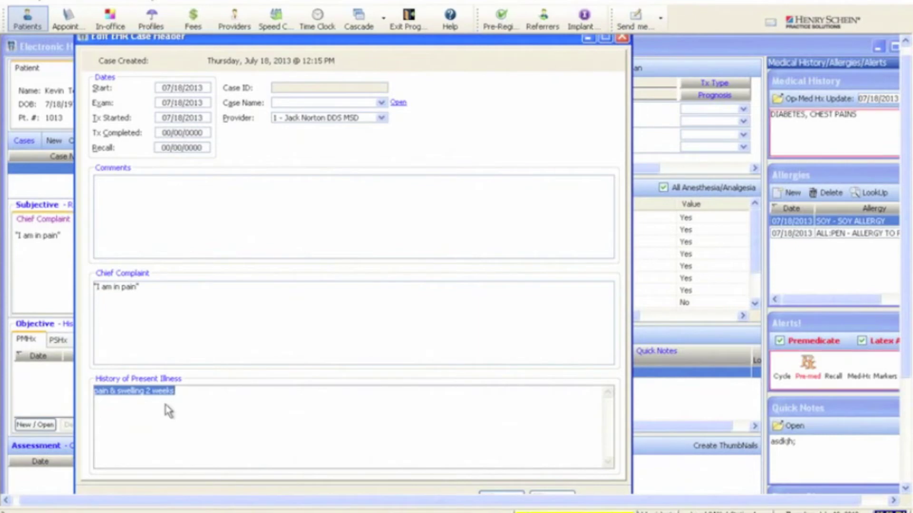
left_click(500, 496)
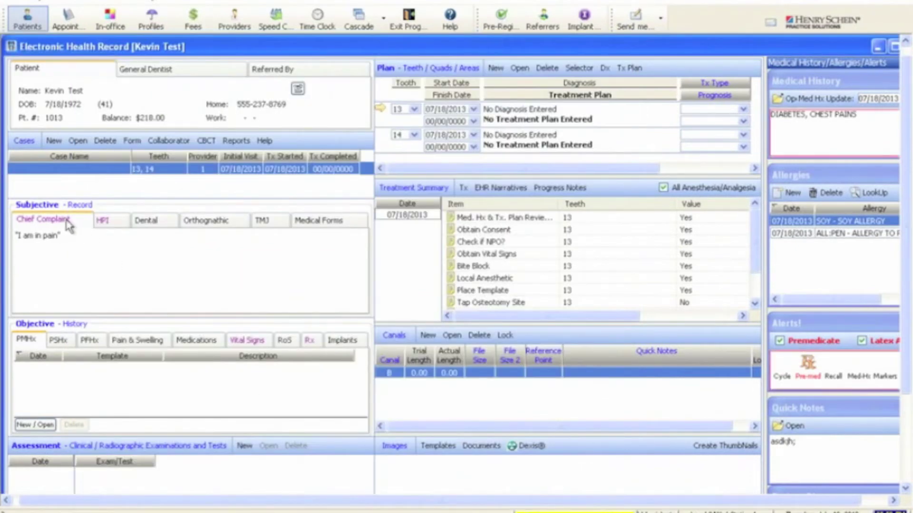
Step: Review the Chief Complaint, HPI, Orthognathic and TMJ sections of the case's Subjective record
left_click(98, 224)
left_click(71, 221)
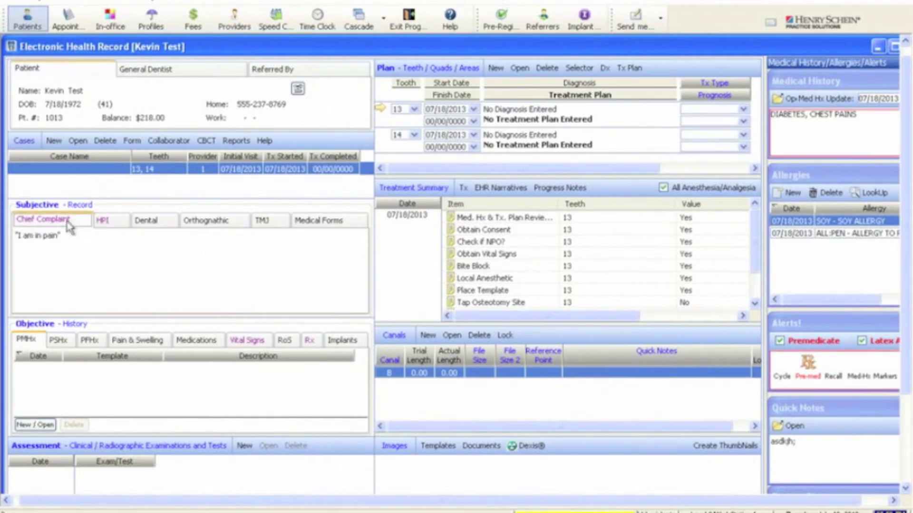
left_click(109, 227)
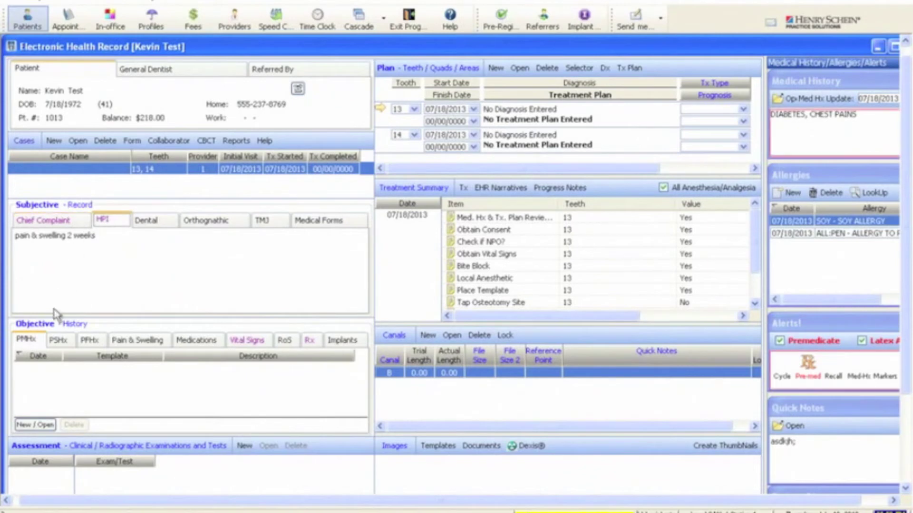
left_click(215, 223)
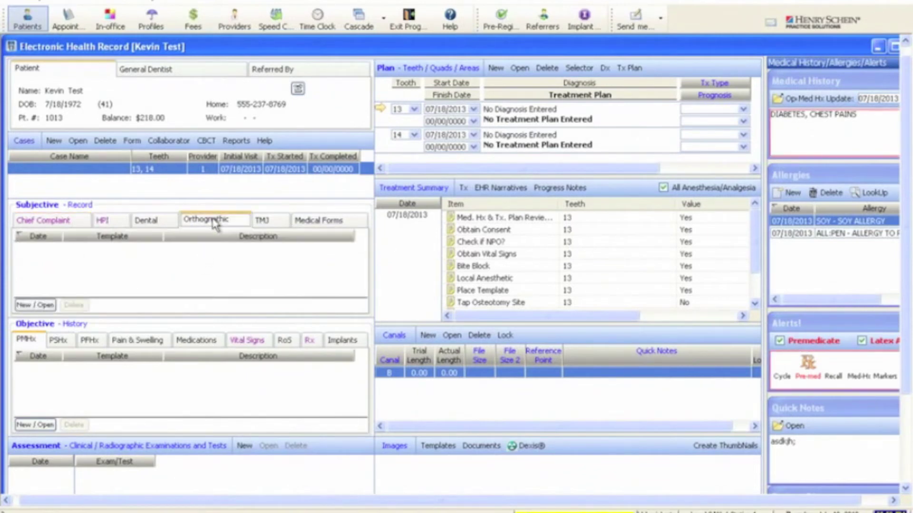
left_click(268, 222)
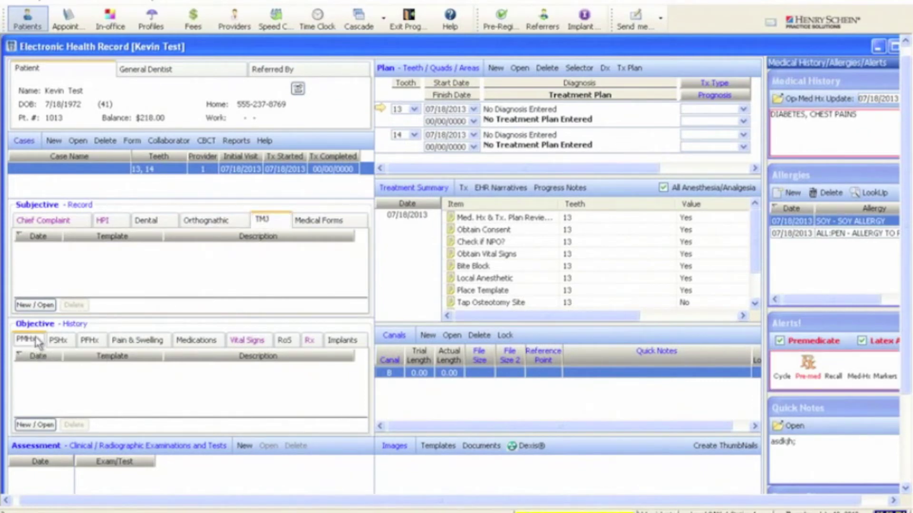
Step: Review the PSHx, RoS and Vital Signs sections of the case's Objective history
left_click(61, 344)
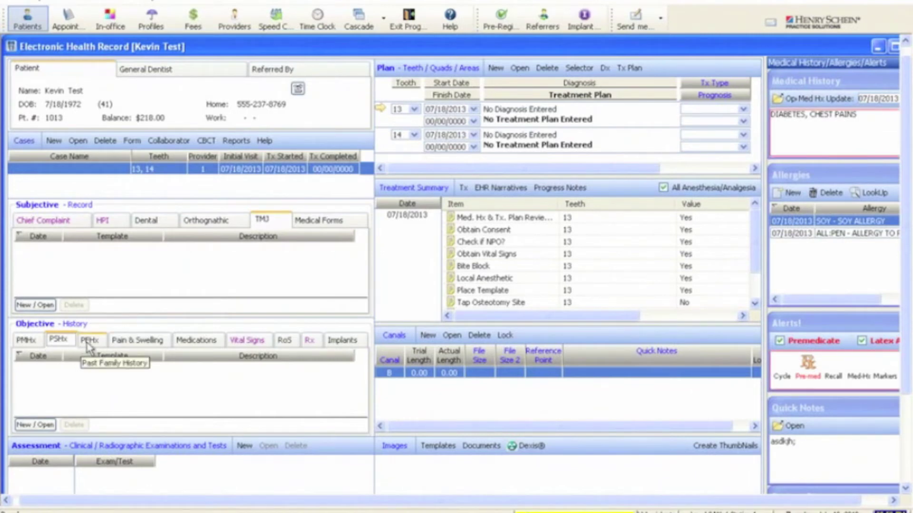
left_click(285, 344)
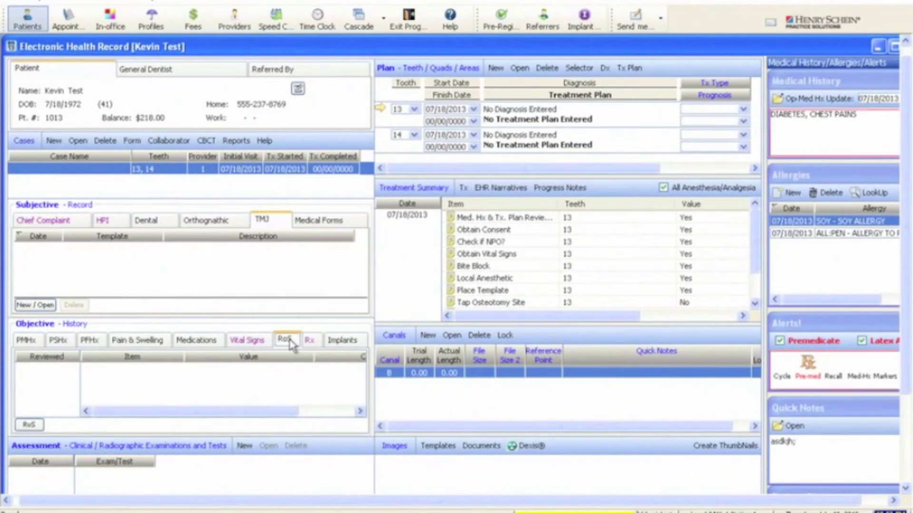
left_click(250, 346)
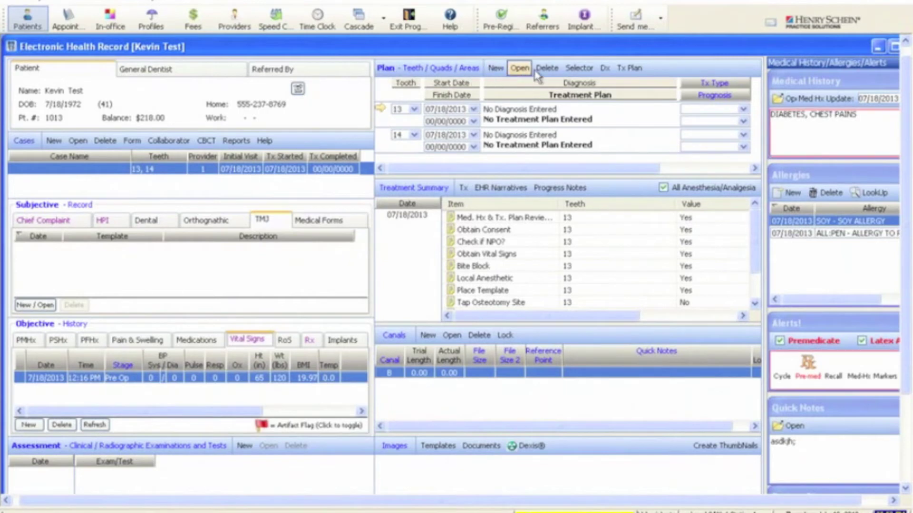
Step: Add tooth 12 to the case's plan with the Tooth Selector, moving its window aside while selecting
left_click(591, 71)
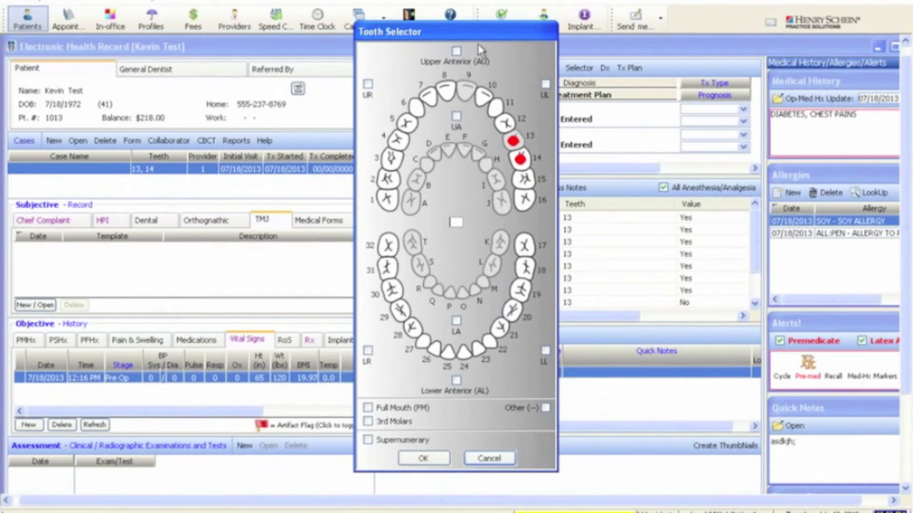
left_click_drag(479, 38, 366, 38)
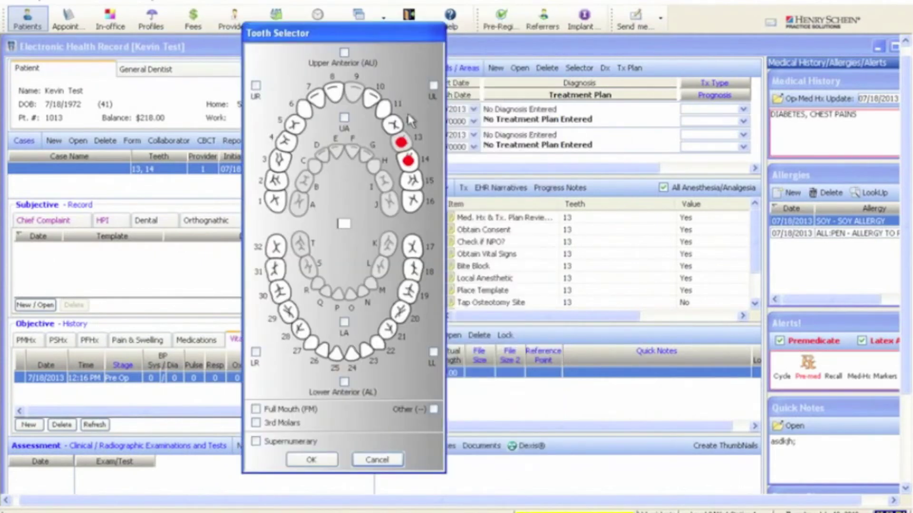
left_click(313, 460)
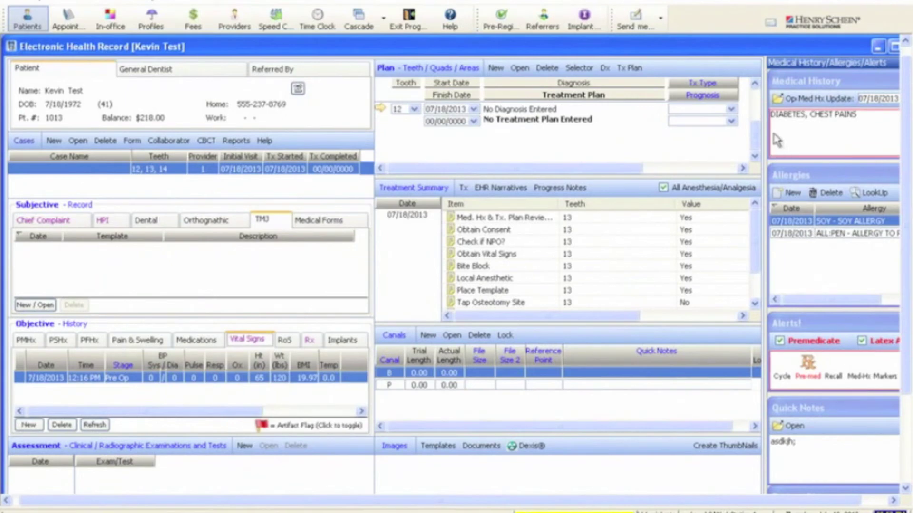
scroll(757, 114, "down", 1)
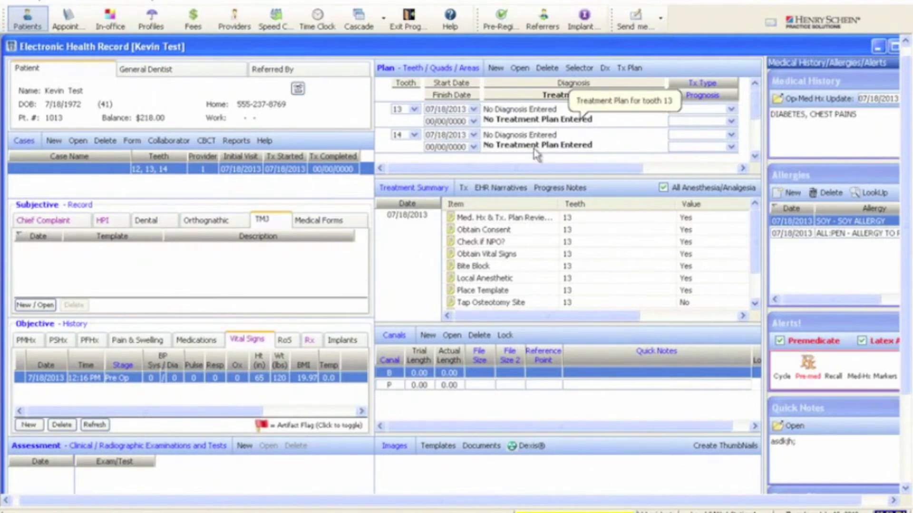
Step: Open the case's treatment, assign tooth 12 to Med. Hx & Tx. Plan Reviewed, and sync the treatment rows
left_click(463, 188)
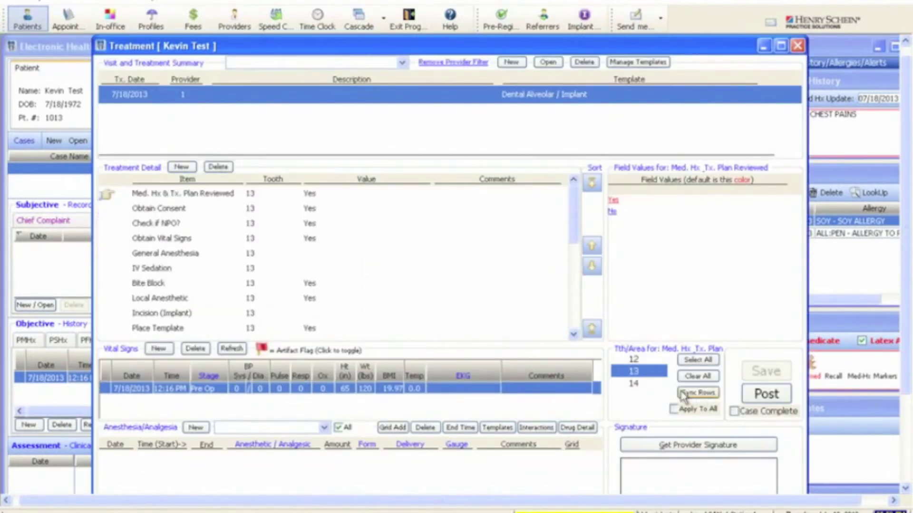
left_click(646, 361)
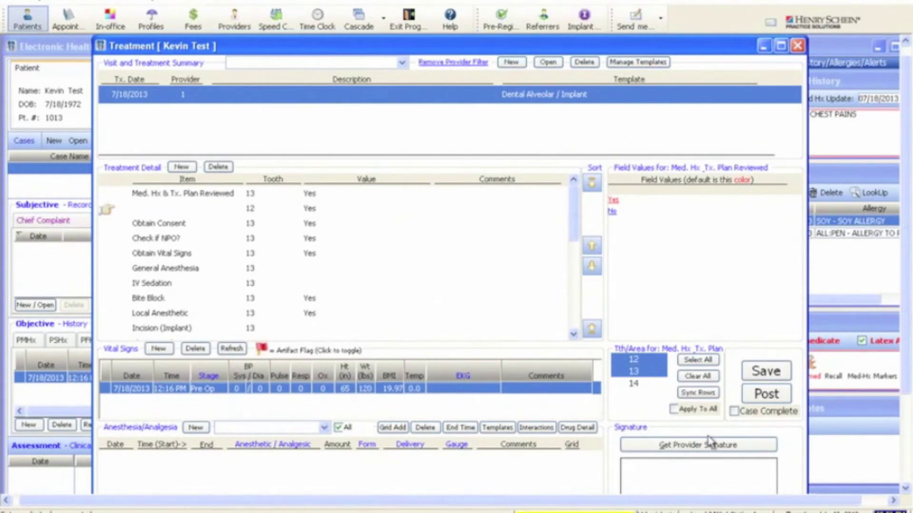
left_click(695, 395)
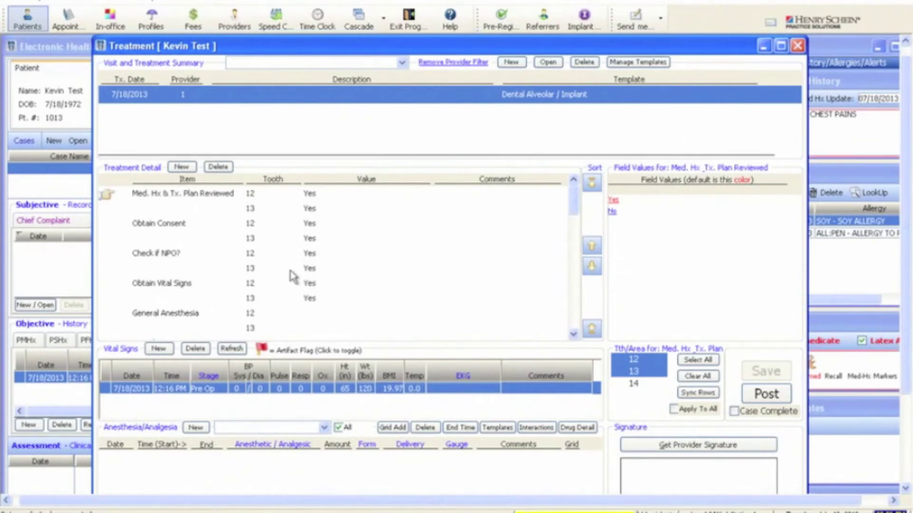
Step: View the Anesthesia / Analgesia Templates list, close it, and exit the Treatment window
left_click(497, 429)
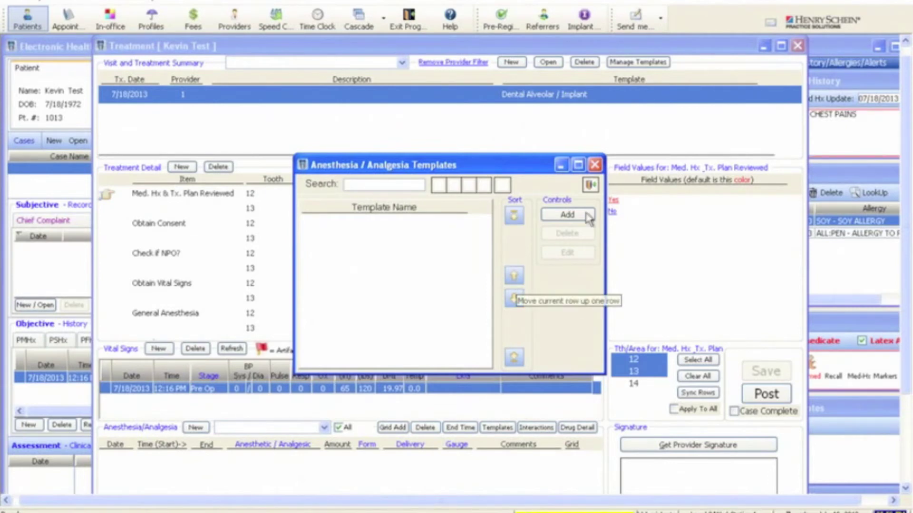
left_click(595, 167)
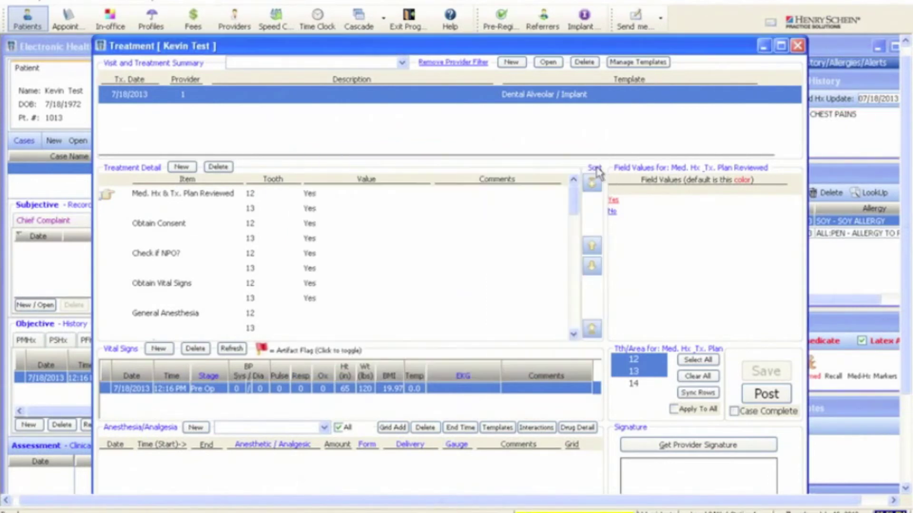
left_click(797, 47)
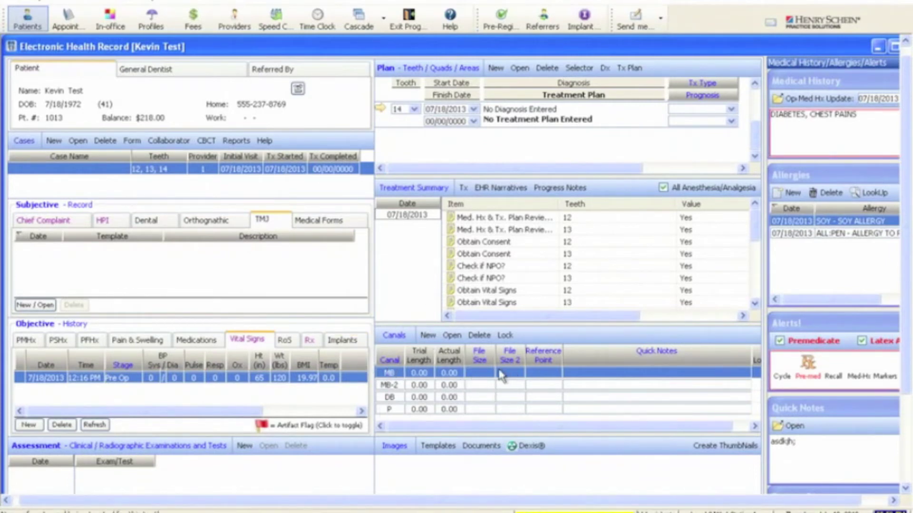
Step: Open the root canal details for tooth 14's MB canal, review the fields, and close them with OK
double_click(451, 374)
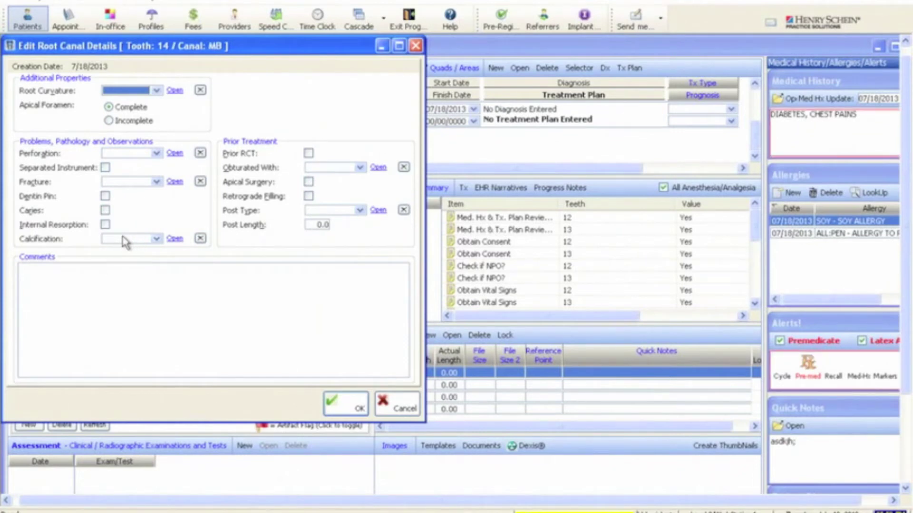
left_click(344, 407)
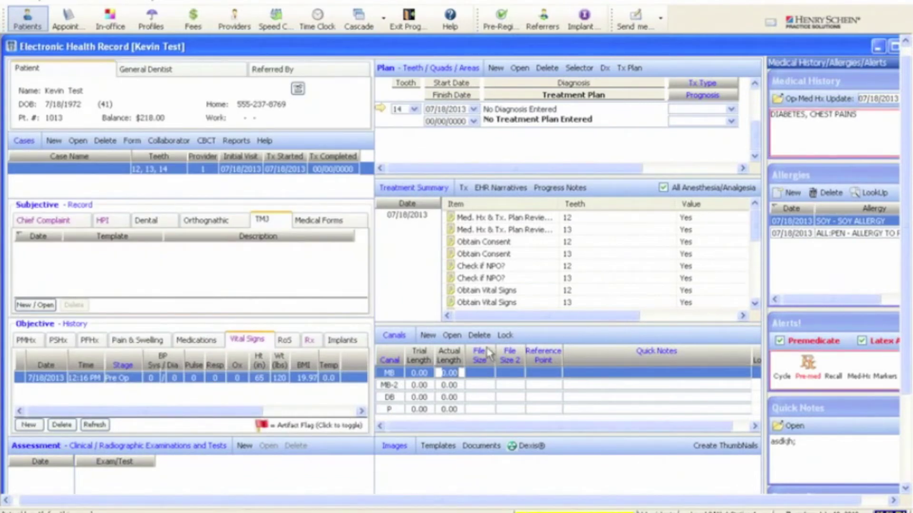
Step: Add a new EHR narrative for the patient and expand the Patient case fields to check the Allergies options
left_click(498, 189)
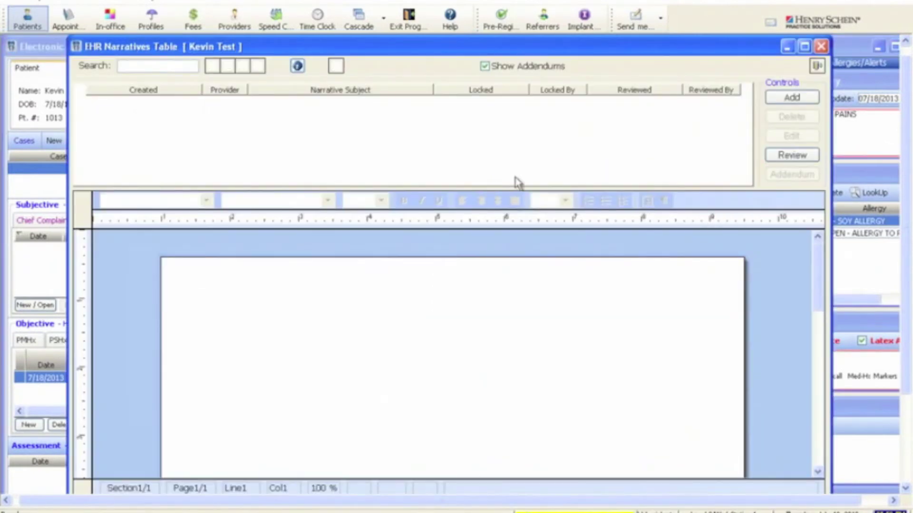
left_click(784, 97)
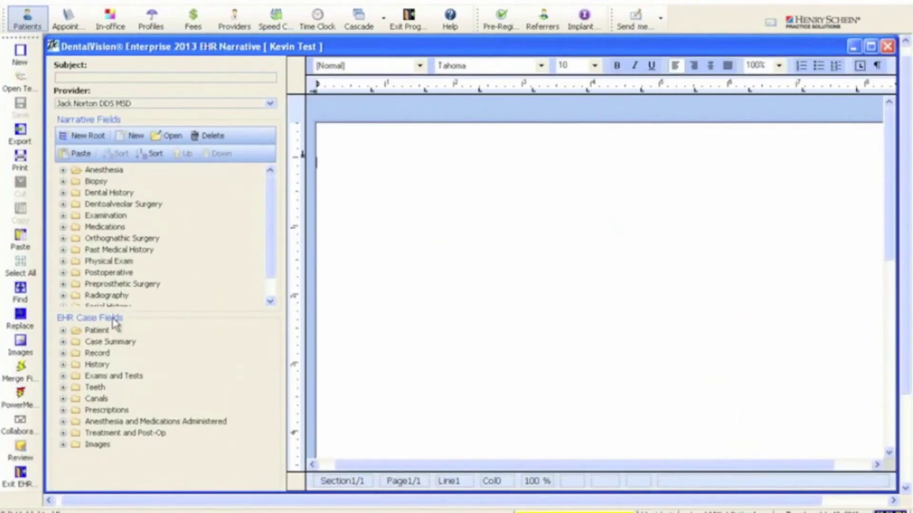
left_click(63, 331)
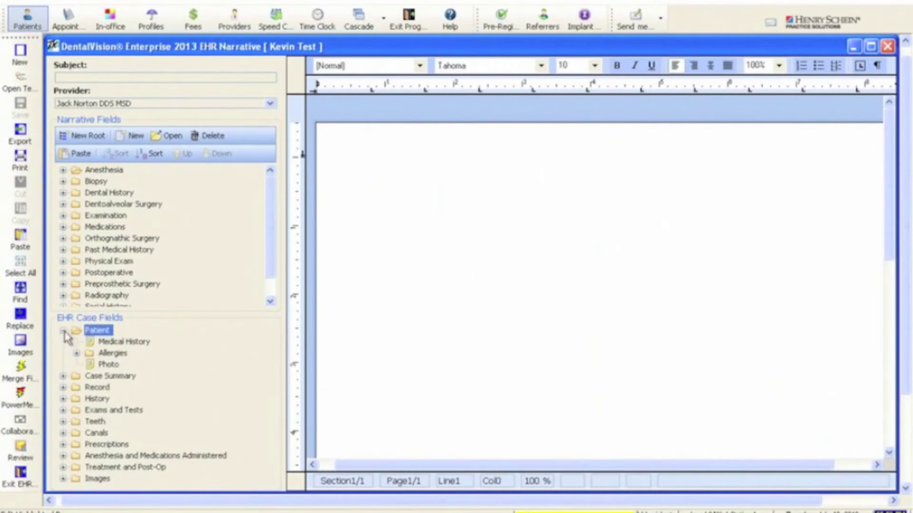
left_click(76, 353)
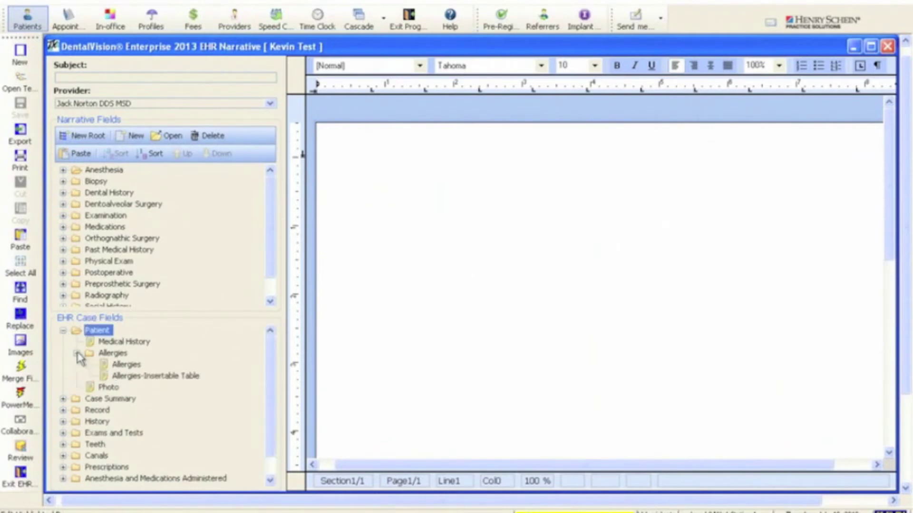
left_click(77, 353)
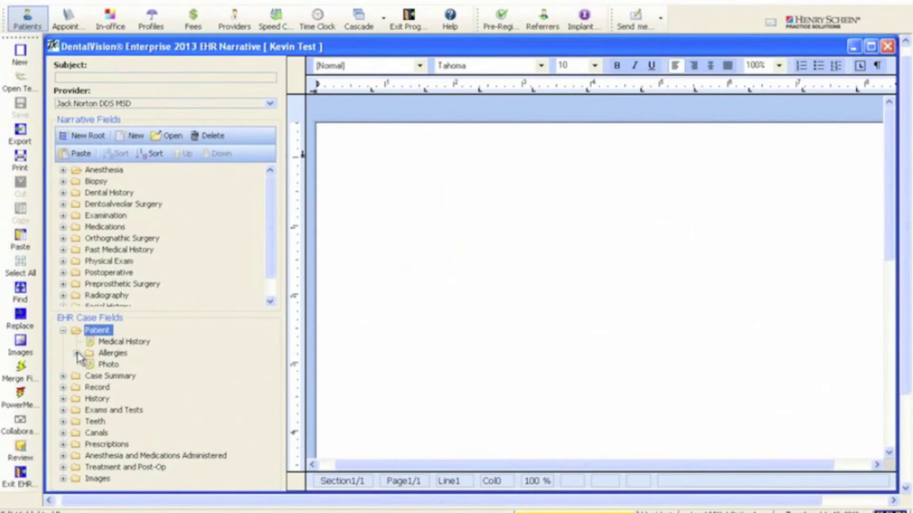
Step: Examine the Record and History groups under the narrative's EHR Case Fields, and collapse both
left_click(63, 388)
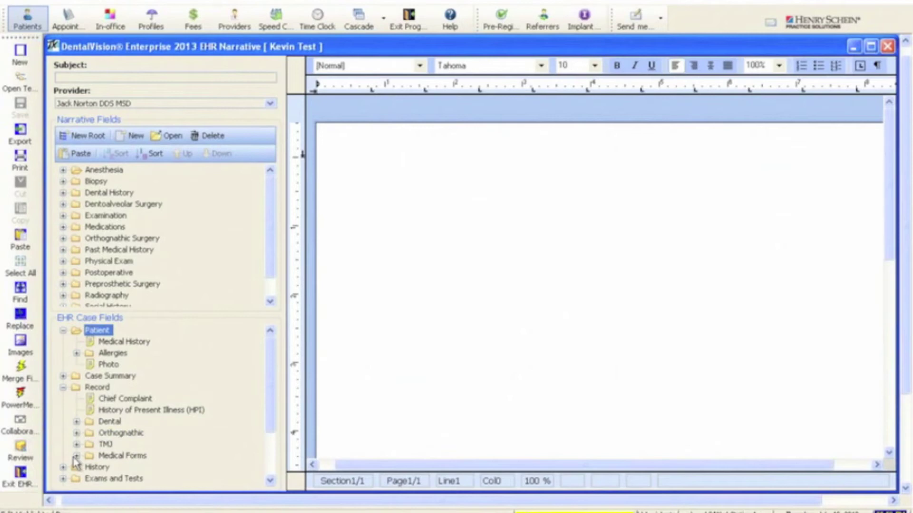
left_click(64, 468)
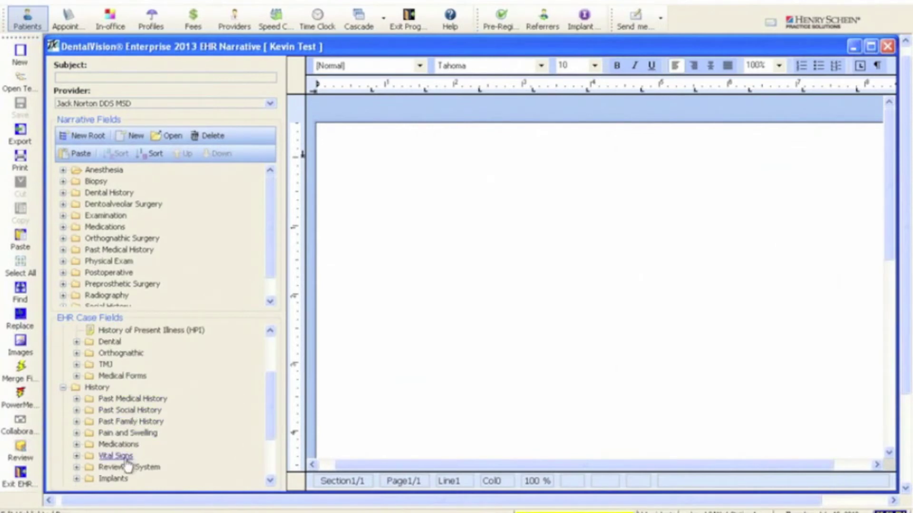
left_click(63, 388)
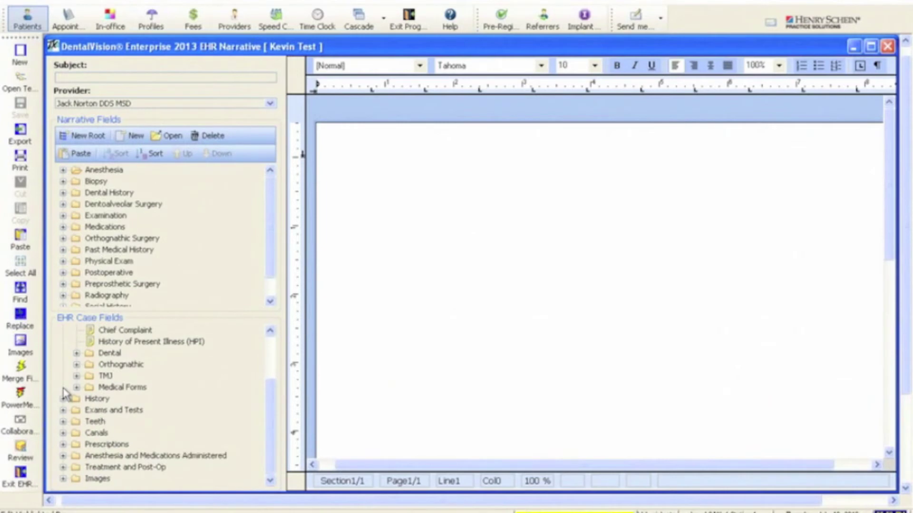
scroll(266, 404, "up", 2)
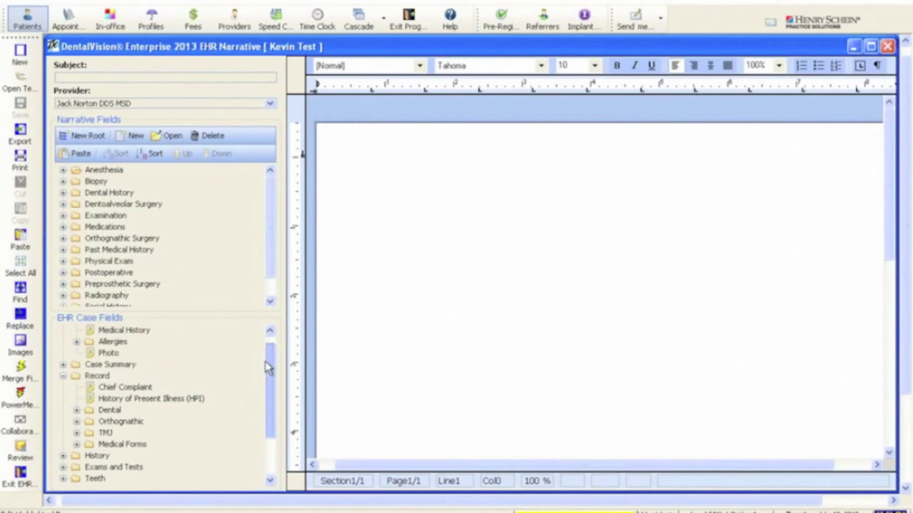
left_click(63, 376)
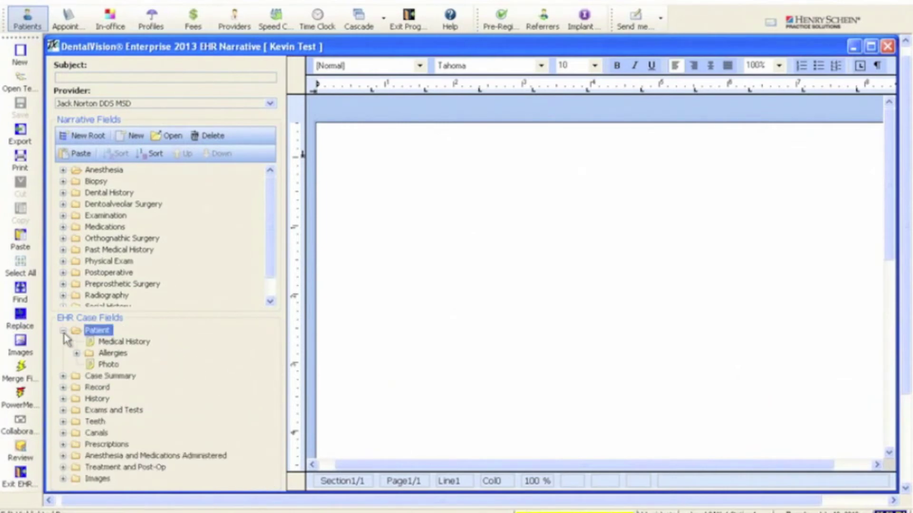
Step: Examine the Case Summary fields down to the provider's Signature options, and collapse the group
left_click(63, 376)
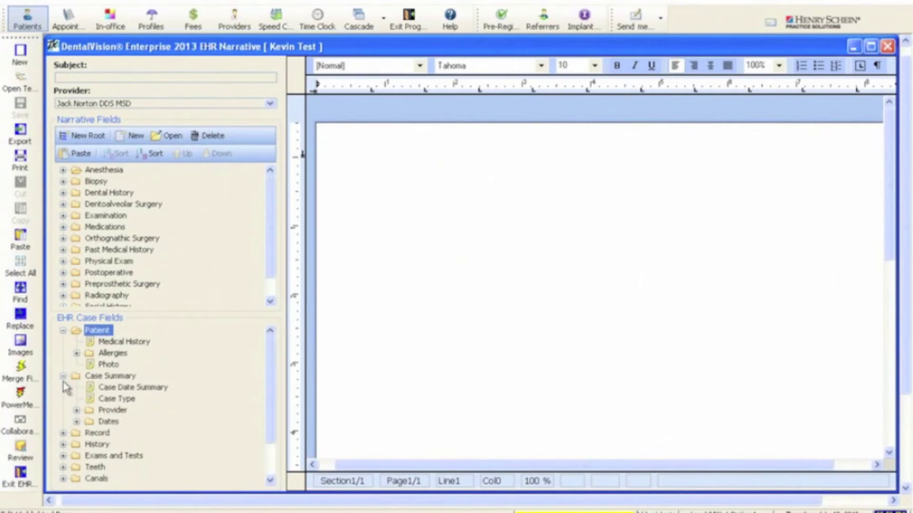
left_click(76, 410)
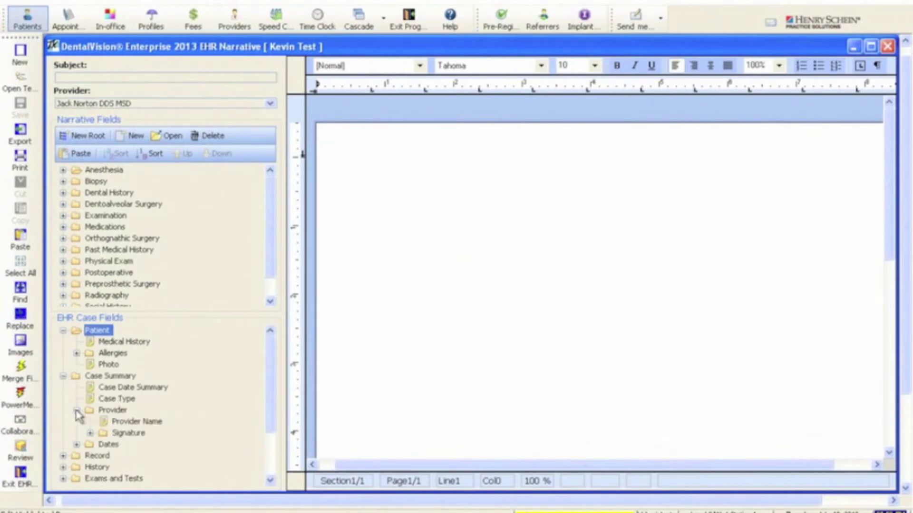
left_click(90, 433)
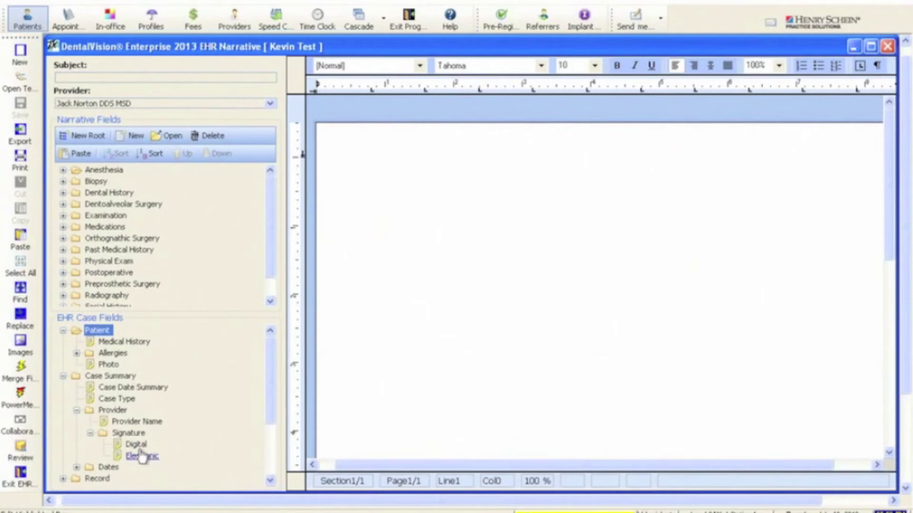
left_click(77, 410)
left_click(63, 376)
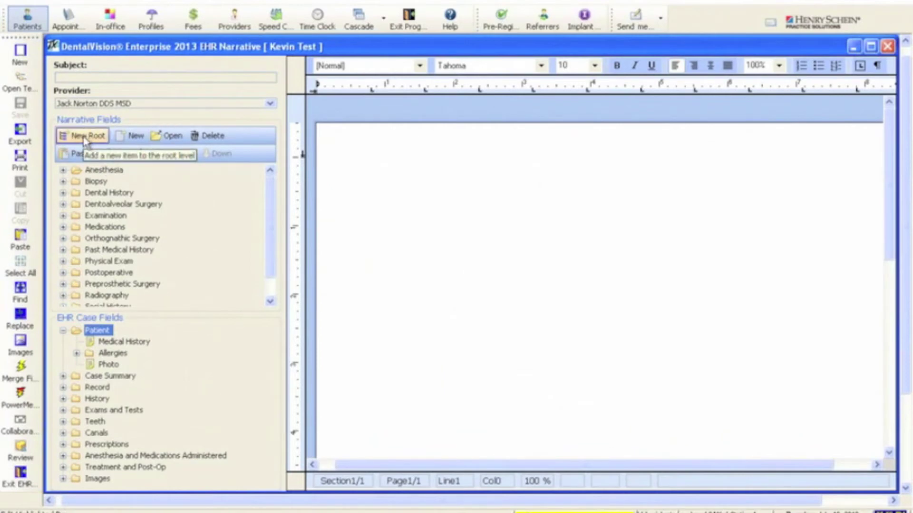
Step: Set a first-line indent of about 0.5 inch in the blank narrative document
left_click(349, 157)
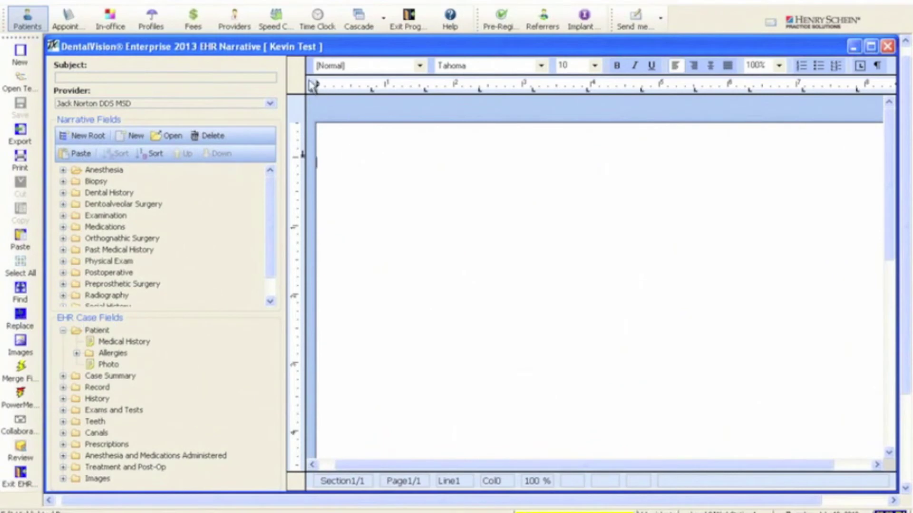
left_click_drag(317, 86, 354, 90)
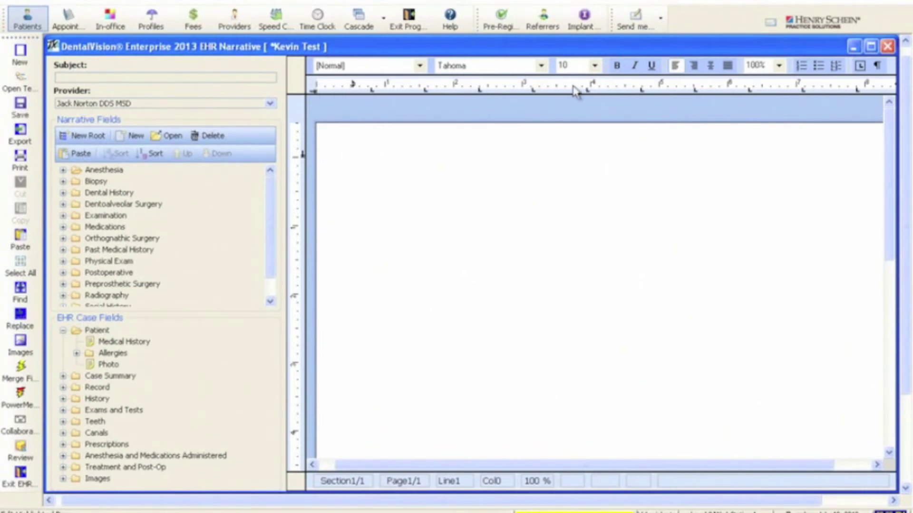
Step: Set the narrative's font size to 12 and insert two check boxes labelled Yes and No on its first line
left_click(594, 65)
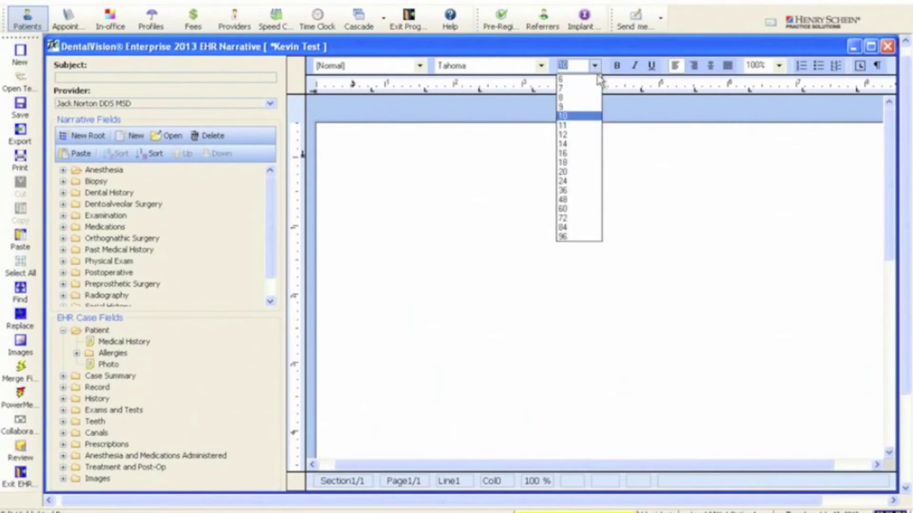
left_click(580, 138)
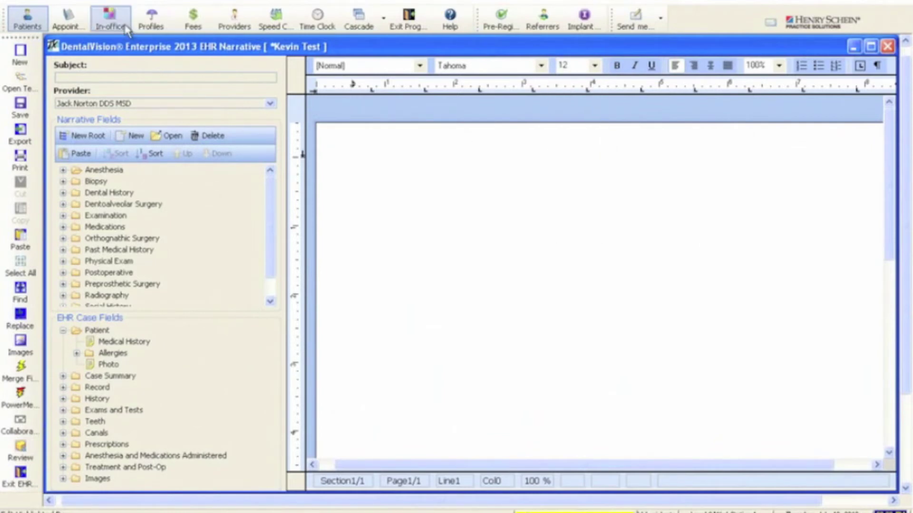
left_click(95, 2)
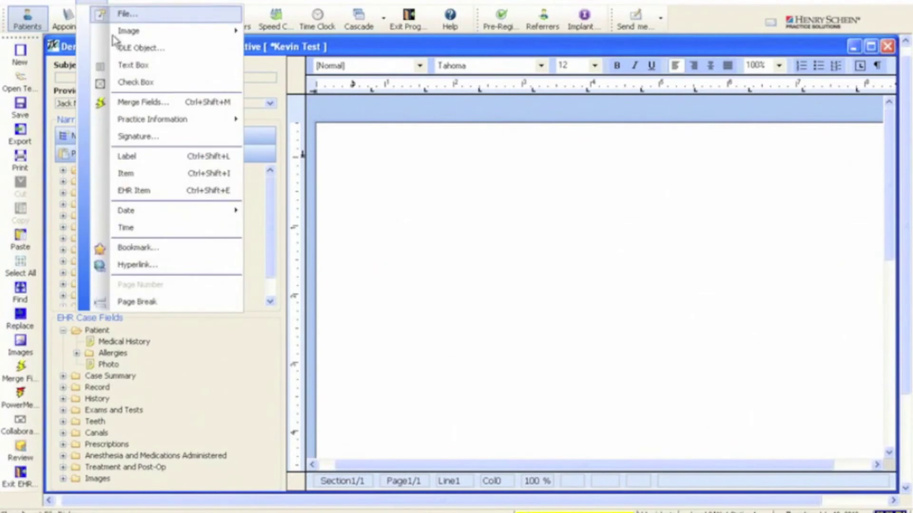
left_click(136, 83)
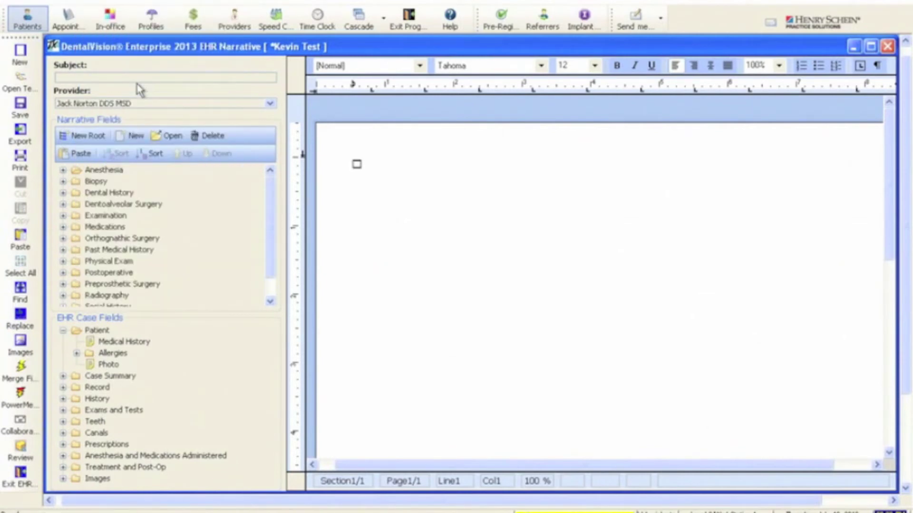
type("Yes")
left_click(69, 2)
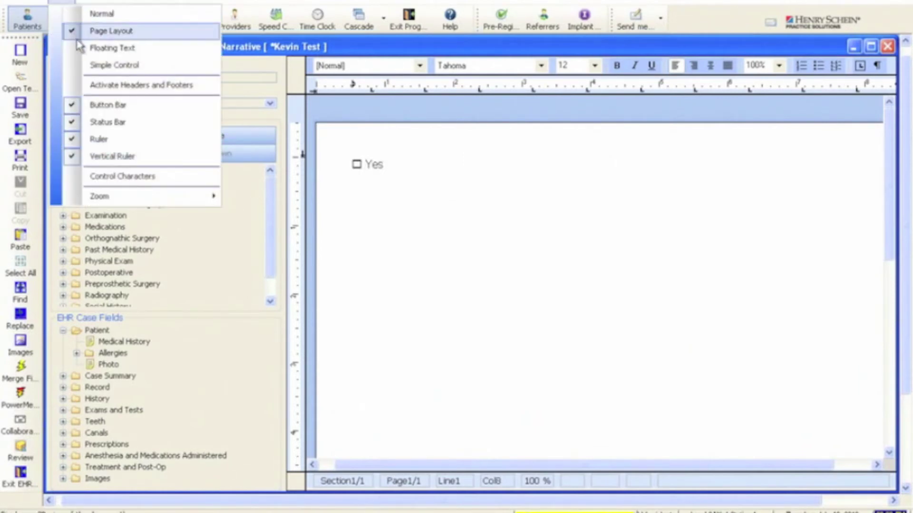
mouse_move(90, 2)
left_click(129, 82)
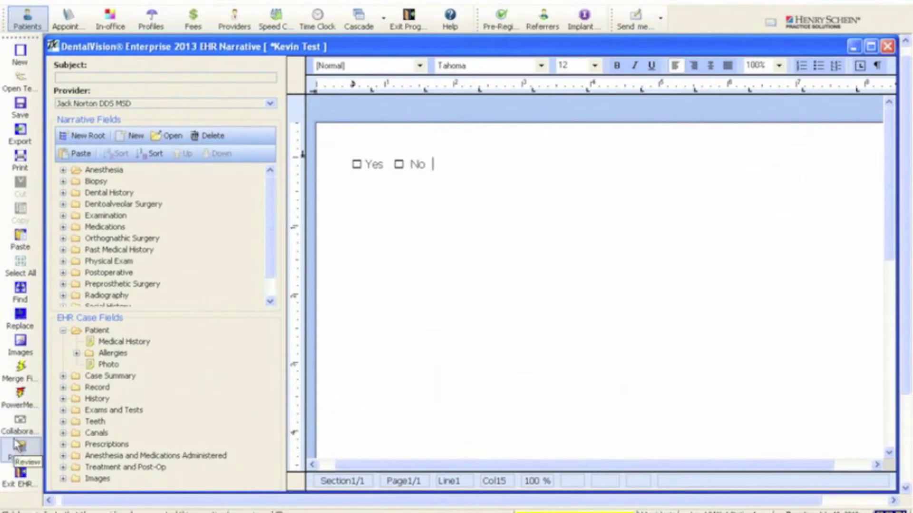
Step: Exit the EHR narrative without saving its changes and close the EHR Narratives Table
left_click(21, 485)
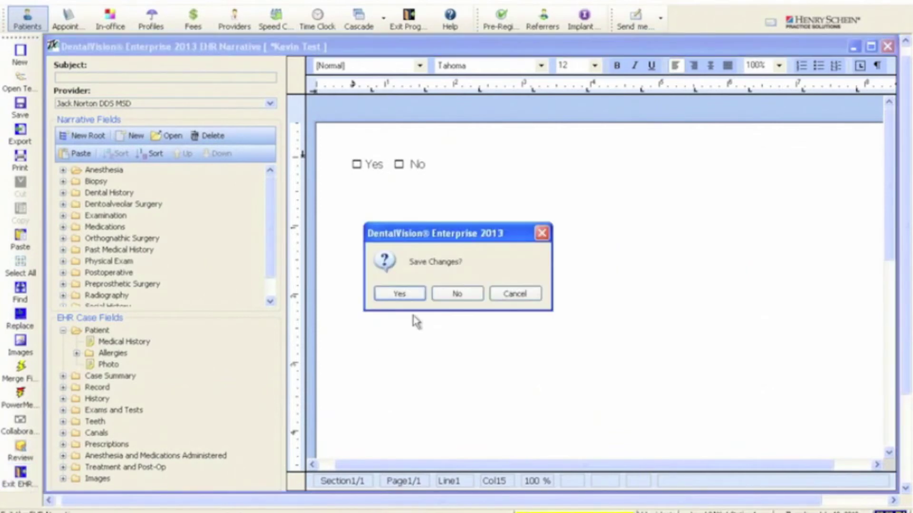
left_click(457, 295)
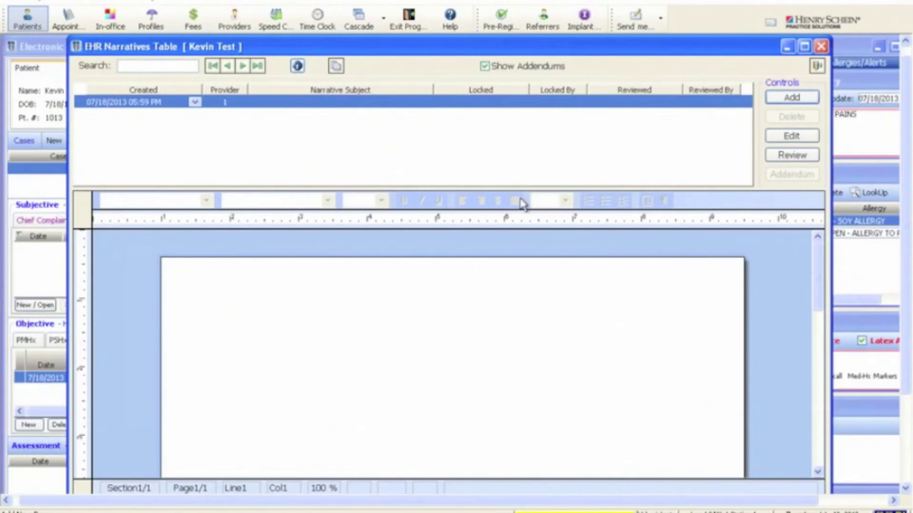
left_click(822, 47)
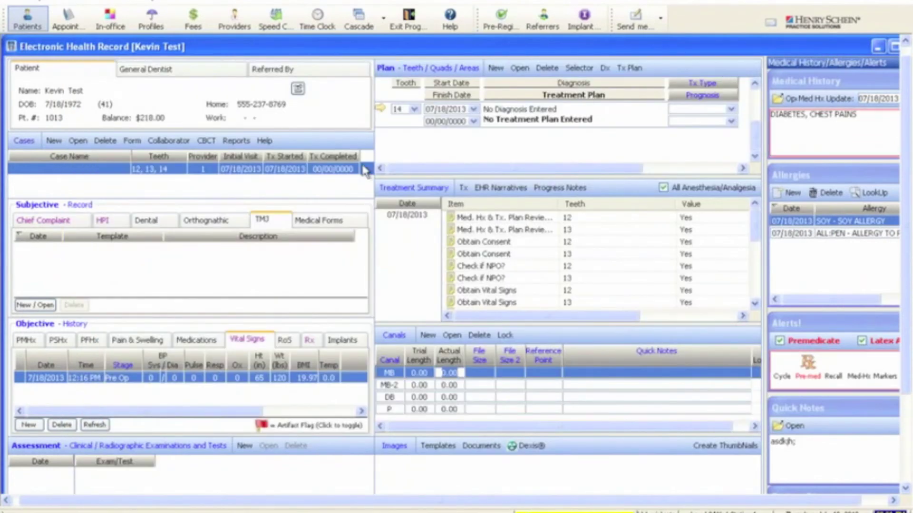
Step: Edit the EHR PRINTOUT report to stop printing each section on a new page, save it, and close the EHR reports list
left_click(236, 141)
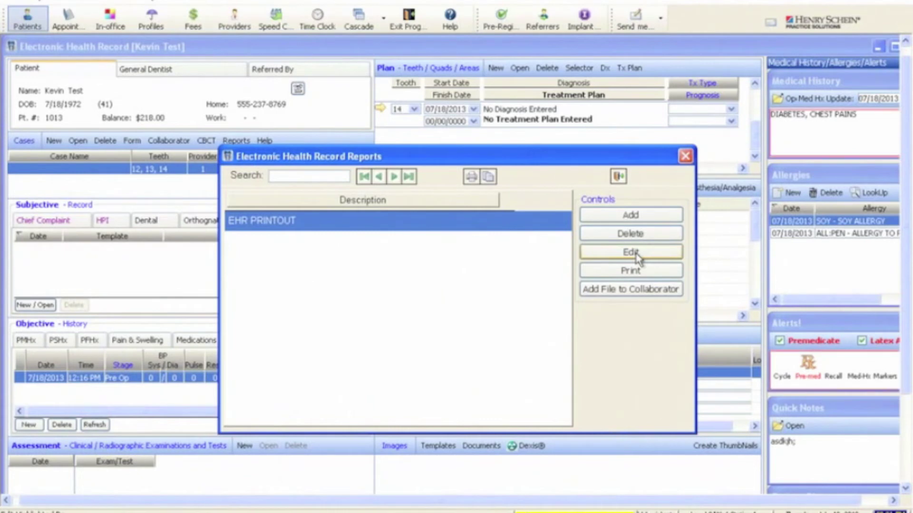
left_click(597, 251)
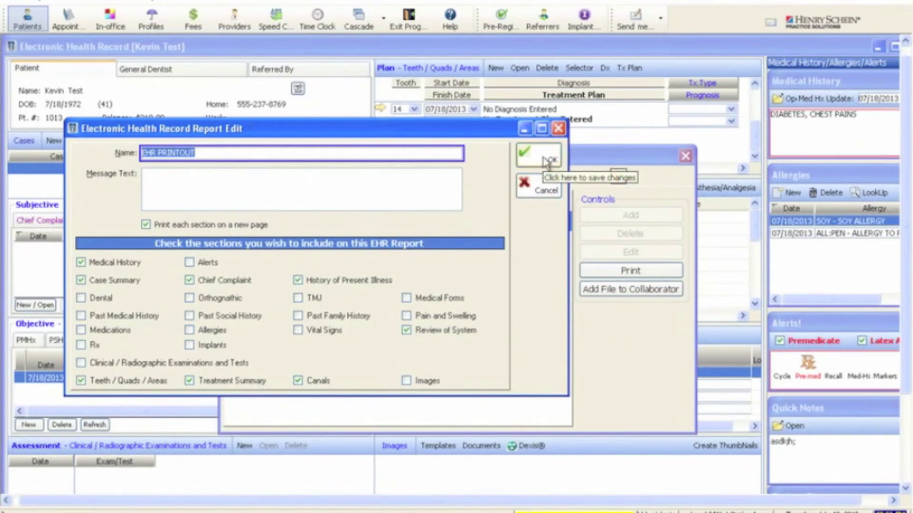
left_click(189, 228)
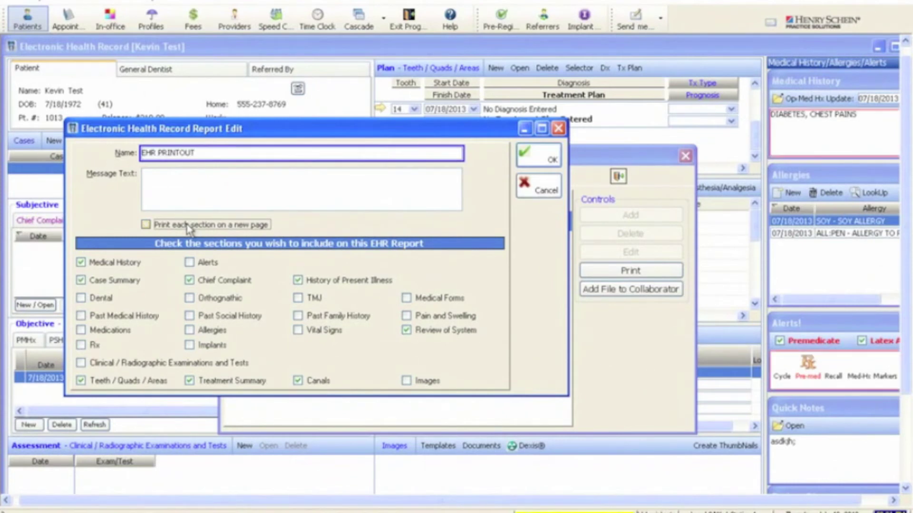
left_click(543, 161)
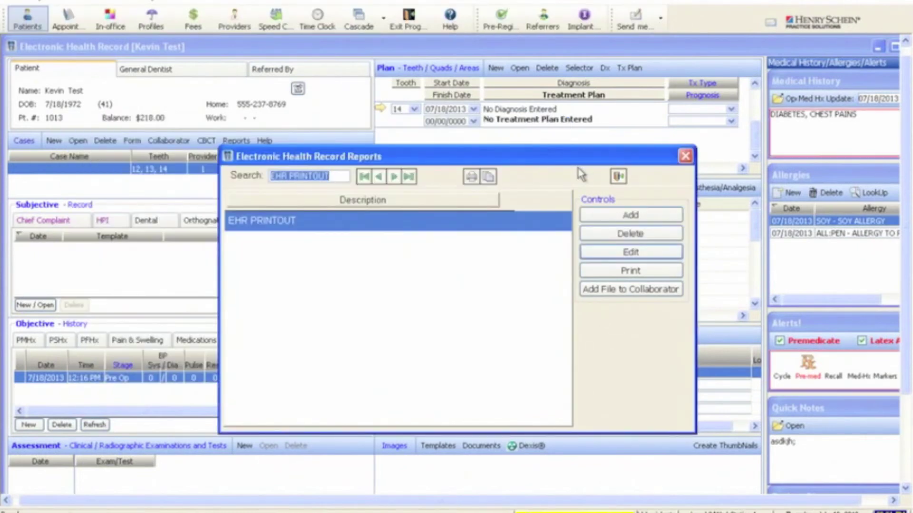
left_click(686, 157)
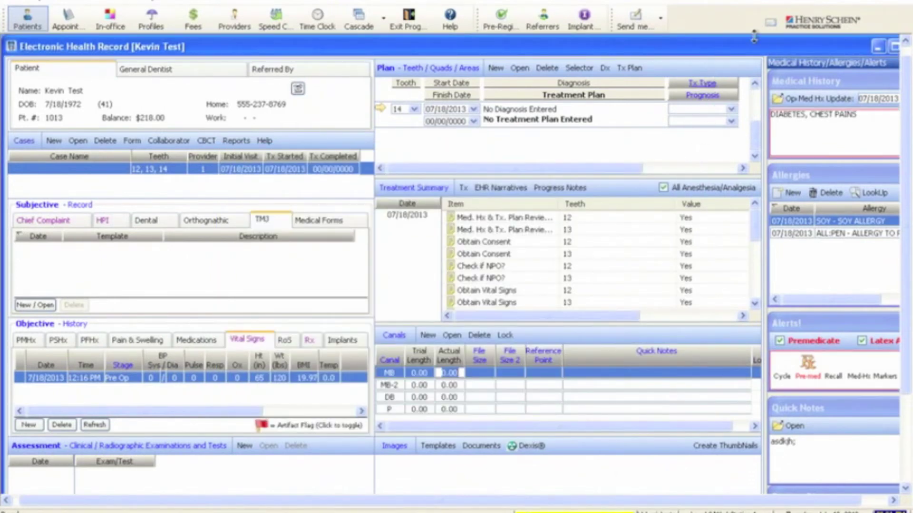
Step: Close the Electronic Health Record and minimize the Patient Information Center and Patient Lookup windows
left_click_drag(757, 53, 735, 53)
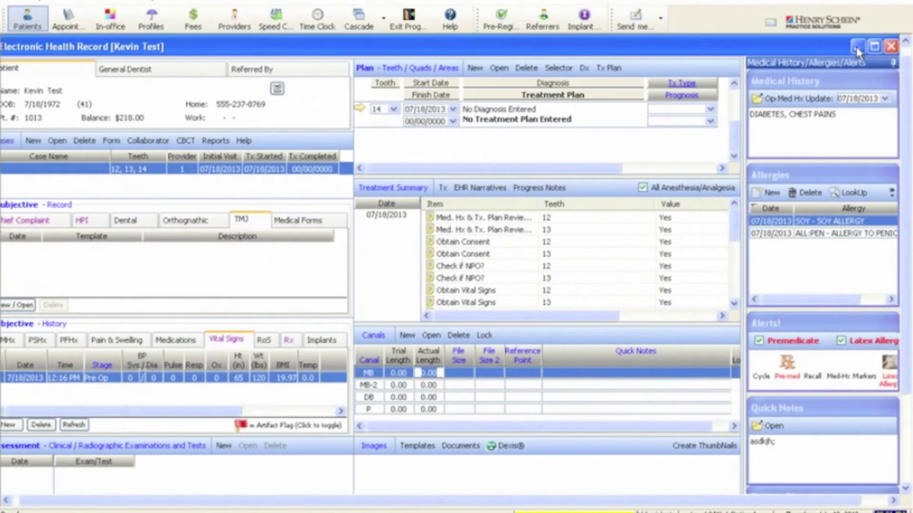
left_click(890, 46)
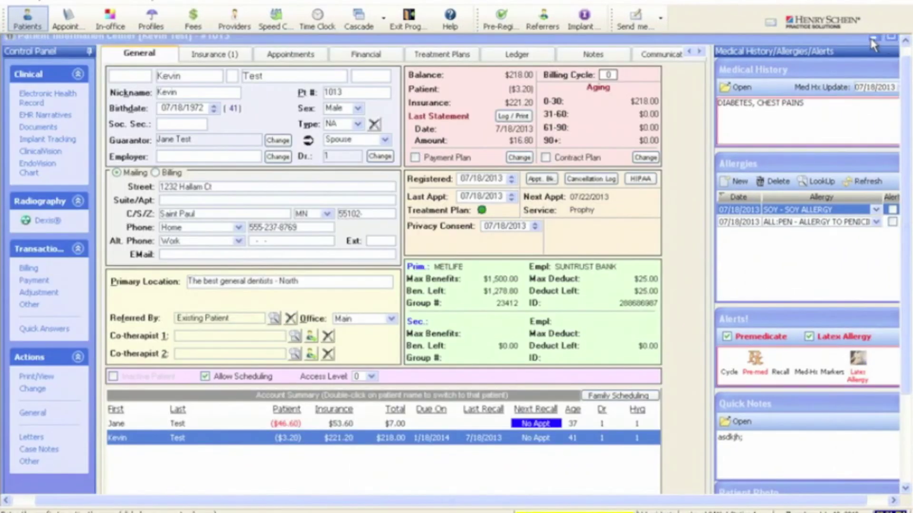
left_click_drag(861, 45, 839, 45)
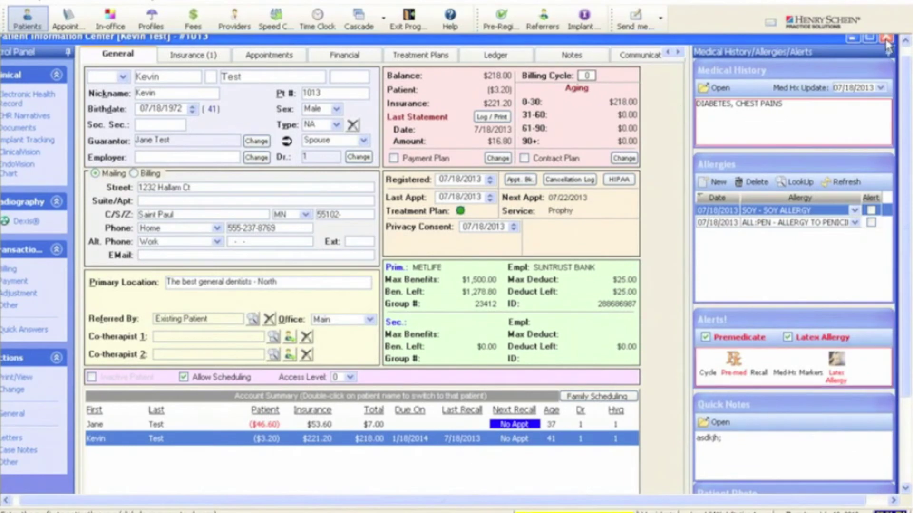
left_click(885, 39)
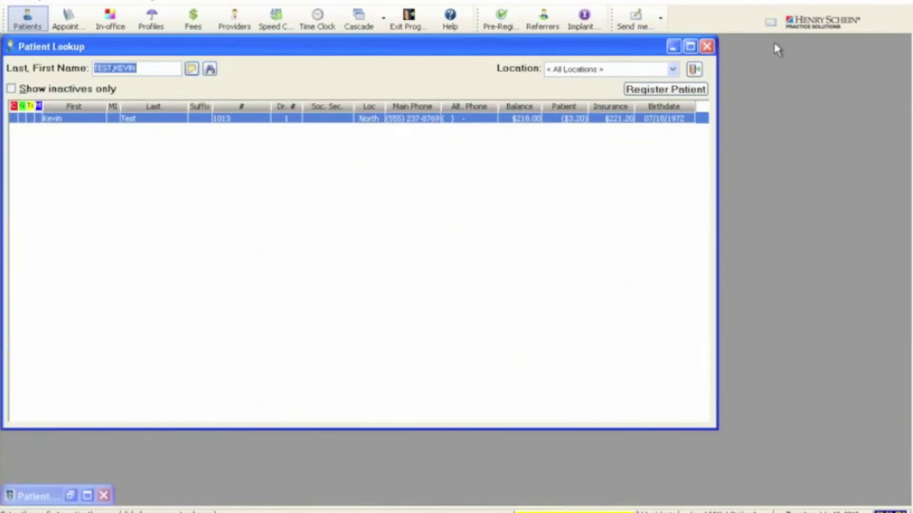
left_click(707, 47)
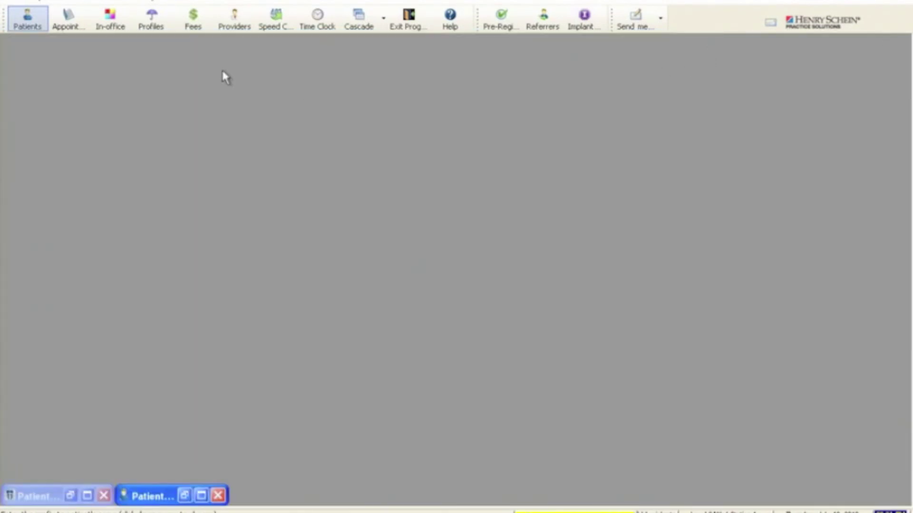
Step: Open the METLIFE insurance profile for employer SUNTRUST BANK for editing and move its window up into full view
left_click(150, 24)
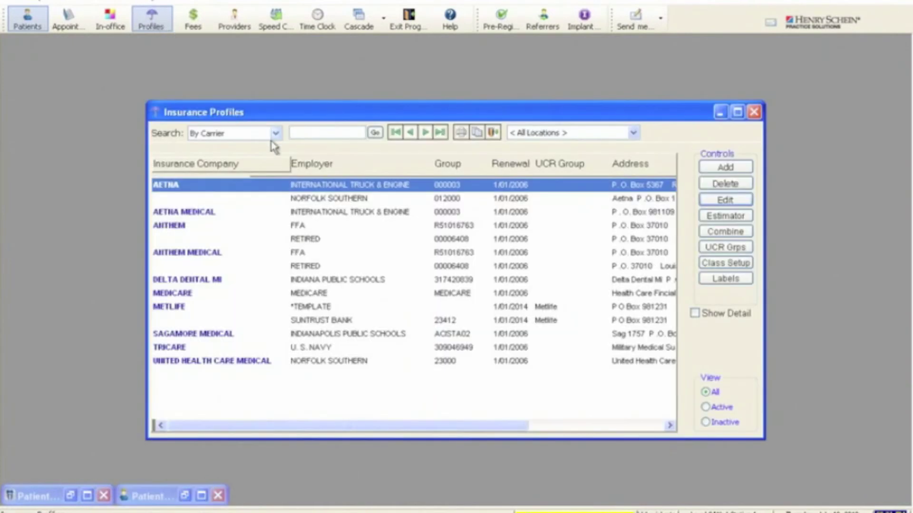
left_click(356, 320)
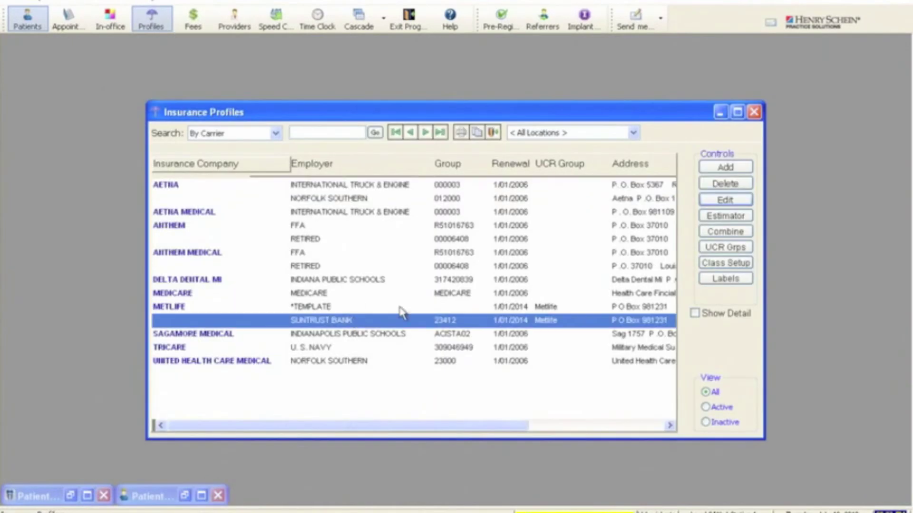
left_click(724, 200)
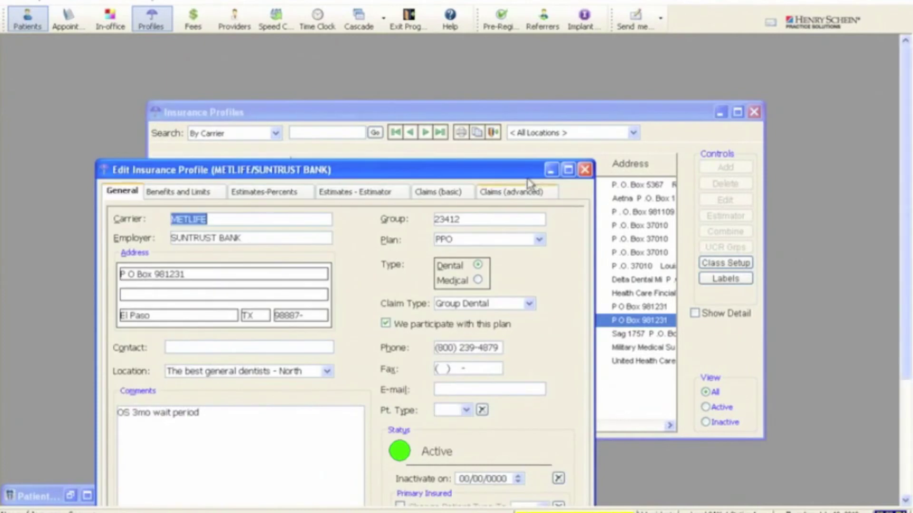
left_click_drag(507, 171, 531, 51)
Step: Examine the profile's benefits and its Age & Time Limitations for codes 001204 and 000330
left_click(222, 68)
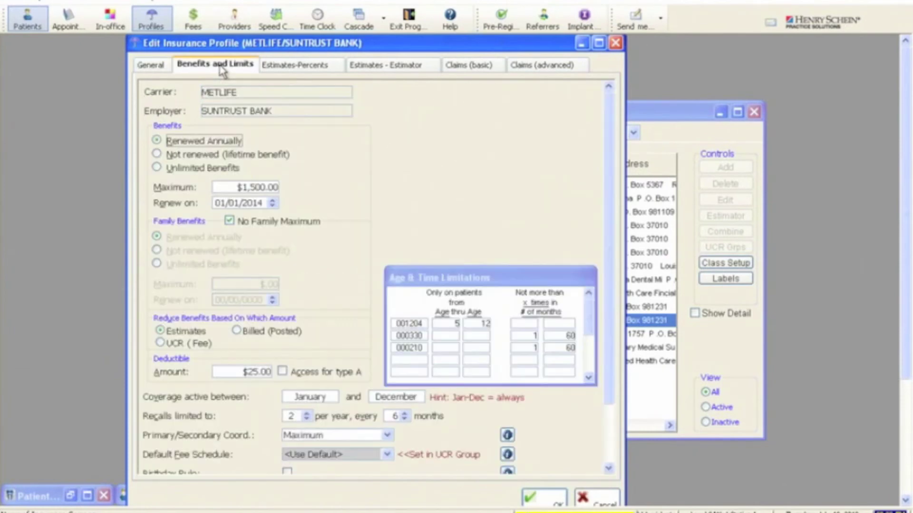
left_click_drag(437, 278, 434, 210)
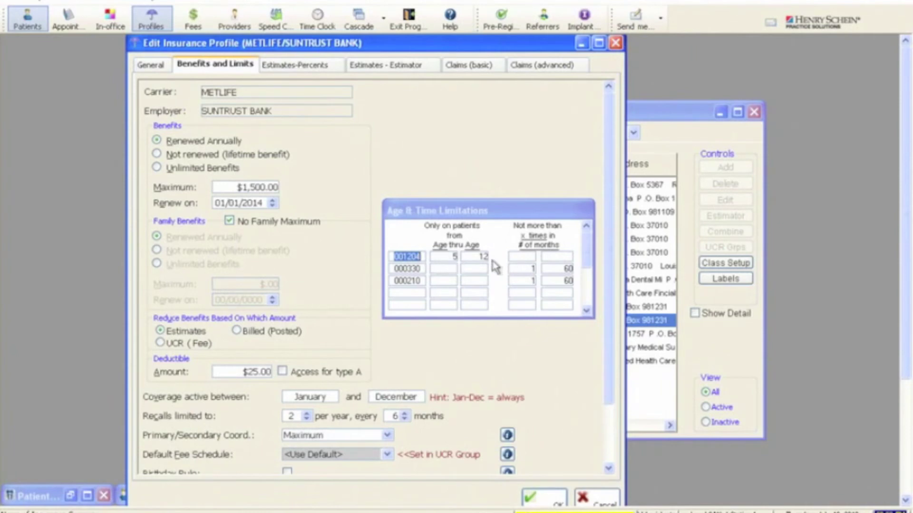
left_click(454, 258)
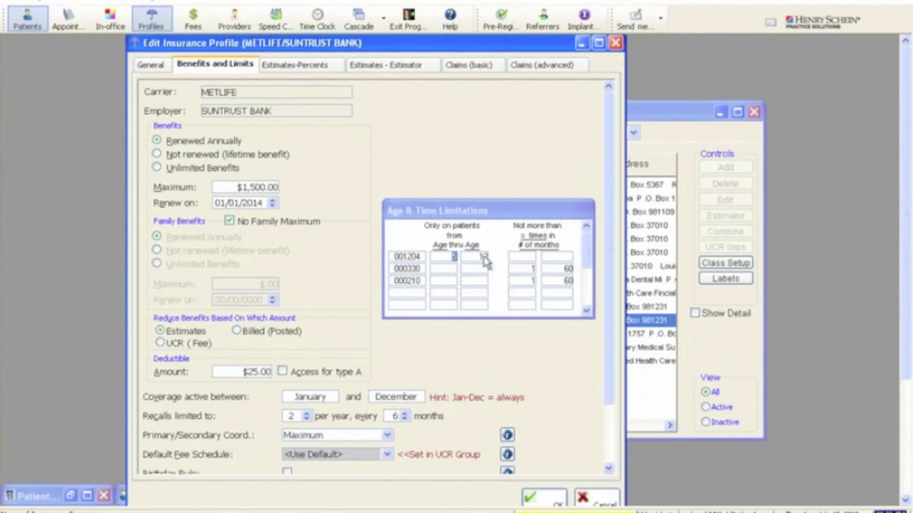
left_click(406, 273)
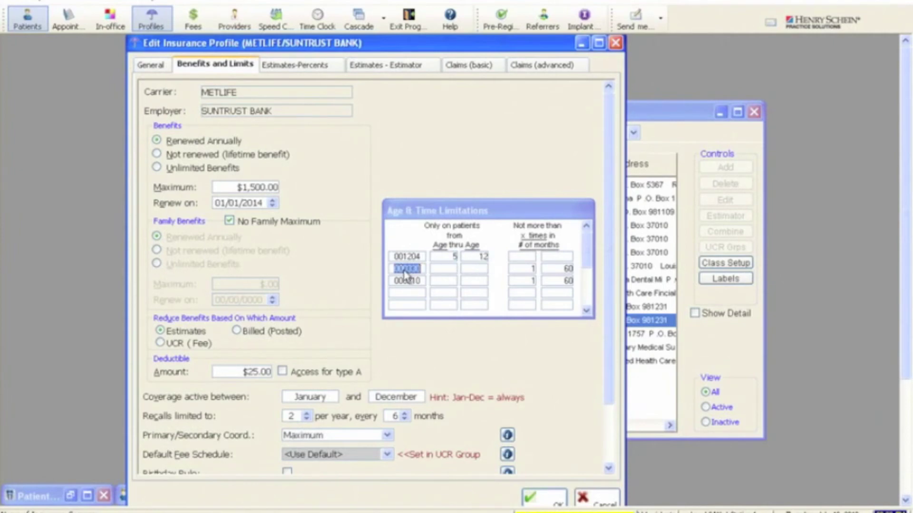
left_click(525, 270)
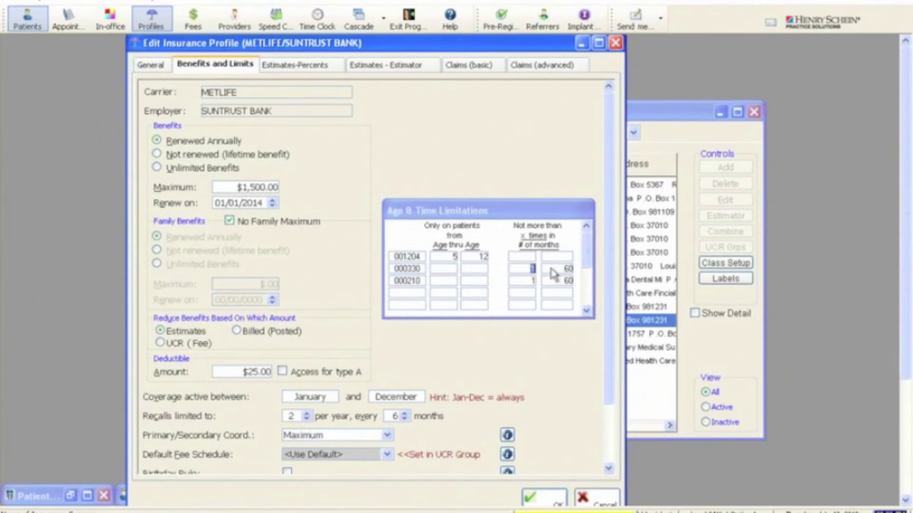
left_click(561, 270)
left_click(564, 270)
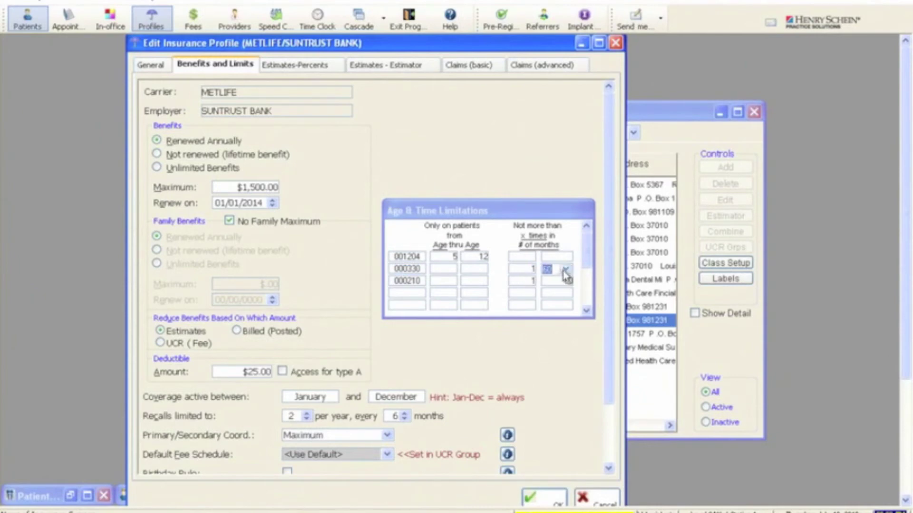
Step: Check the Primary/Secondary Coord. choices in the profile's benefits and limits, keeping Maximum
left_click_drag(609, 237, 615, 274)
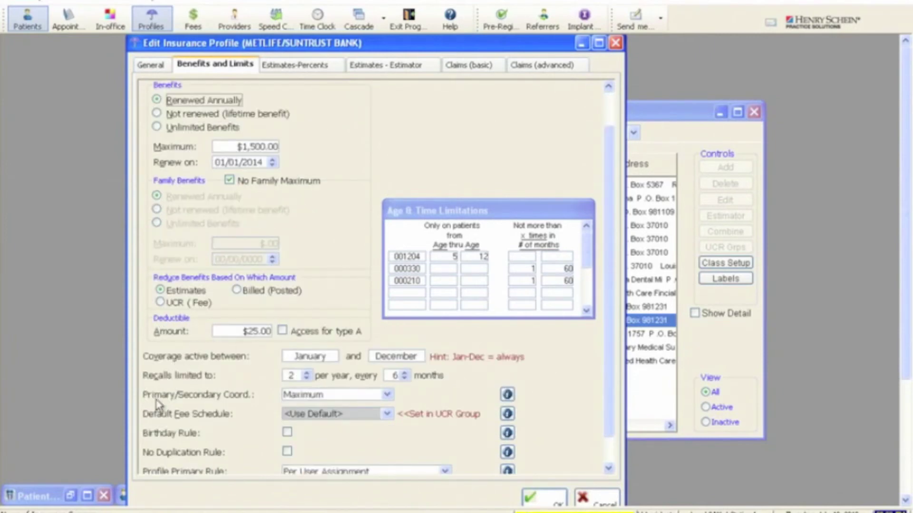
left_click(332, 396)
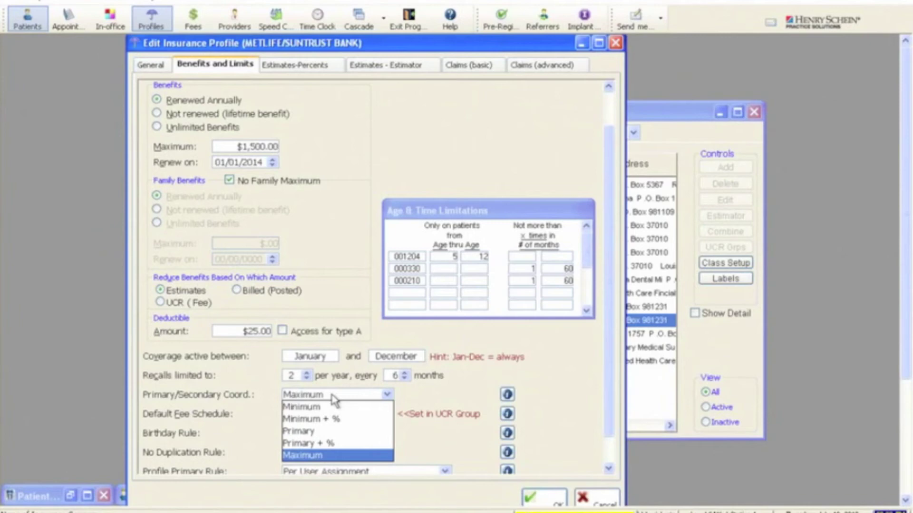
left_click(334, 399)
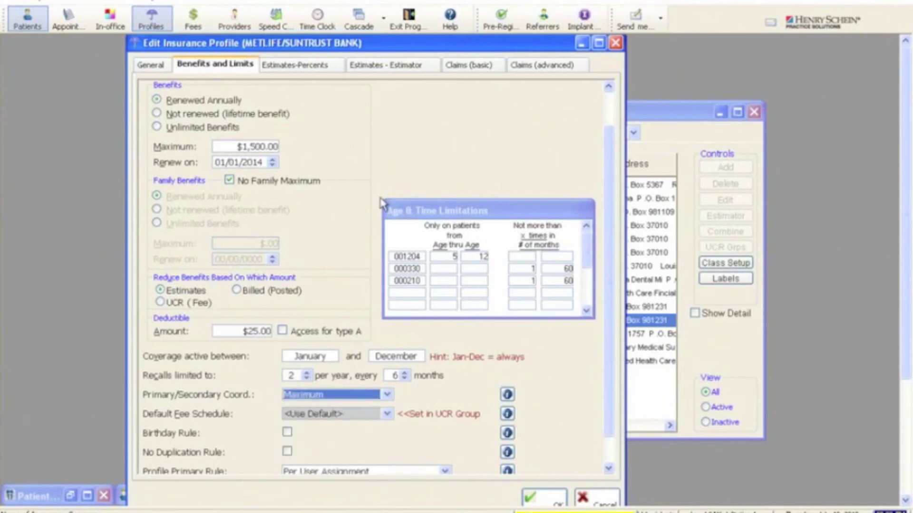
Step: Review the claim formats available for the Standard ADA link in the profile's Provider Form Link Table, without changing the format
left_click(468, 65)
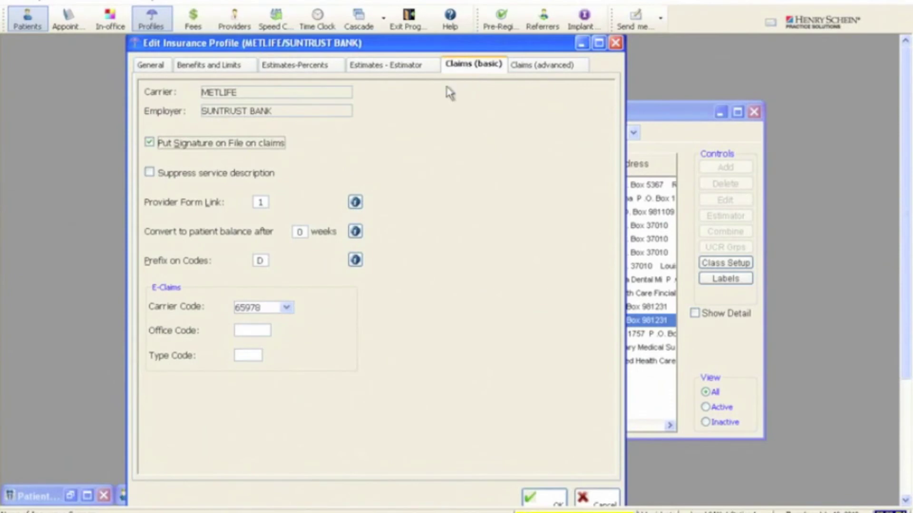
double_click(260, 202)
left_click(300, 229)
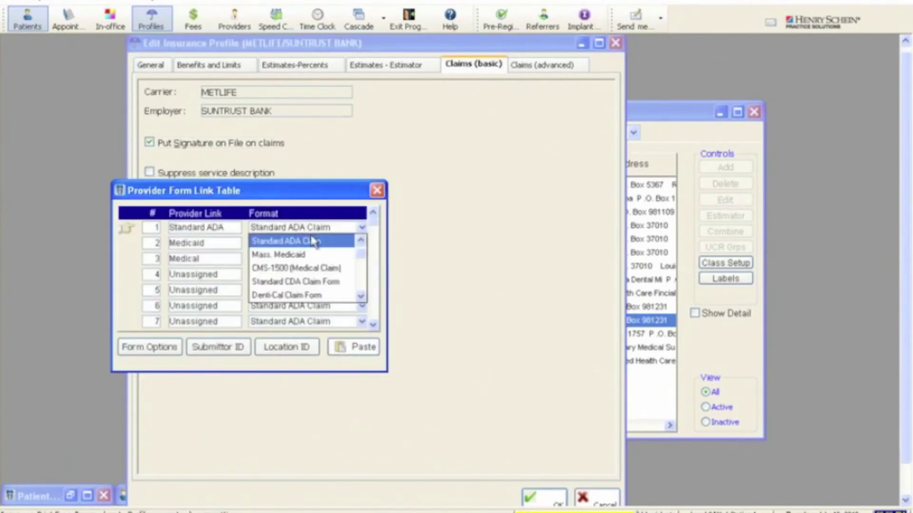
left_click_drag(363, 260, 361, 292)
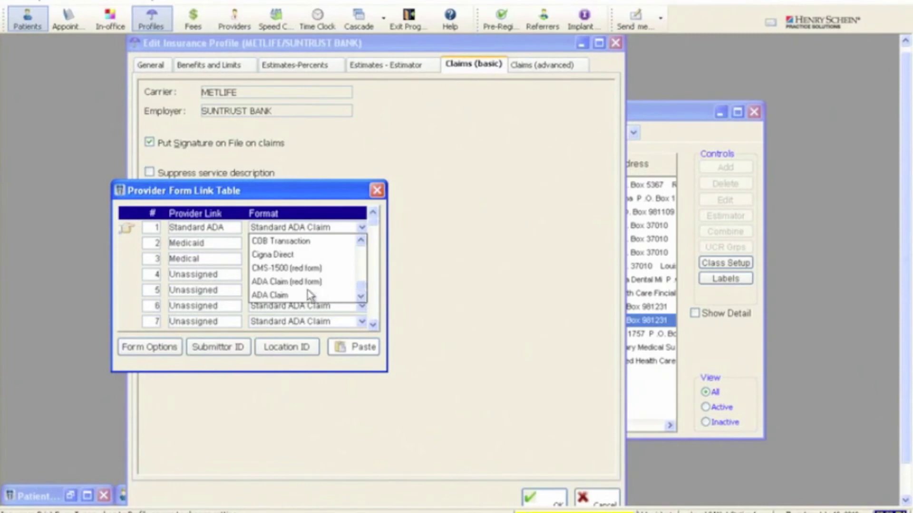
left_click(354, 199)
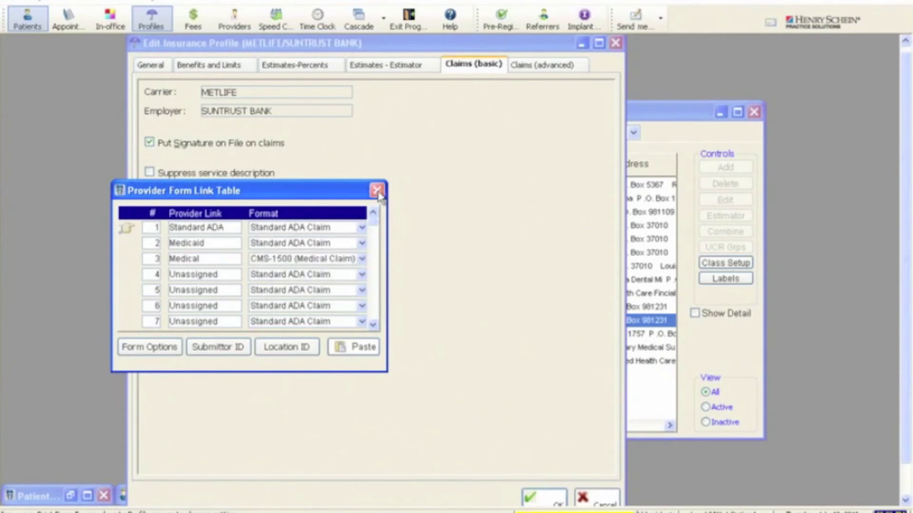
Step: Close the Provider Form Link Table and the METLIFE profile without saving changes, and close the Insurance Profiles list
left_click(377, 192)
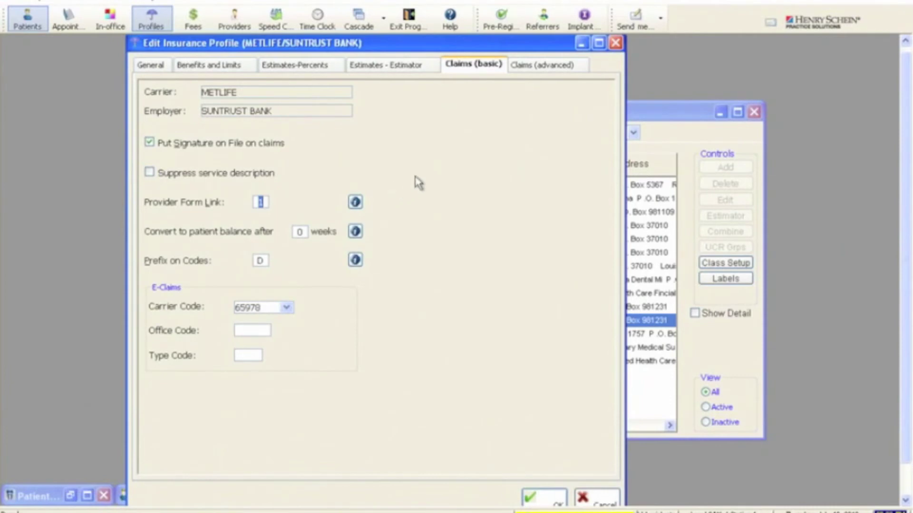
left_click(615, 44)
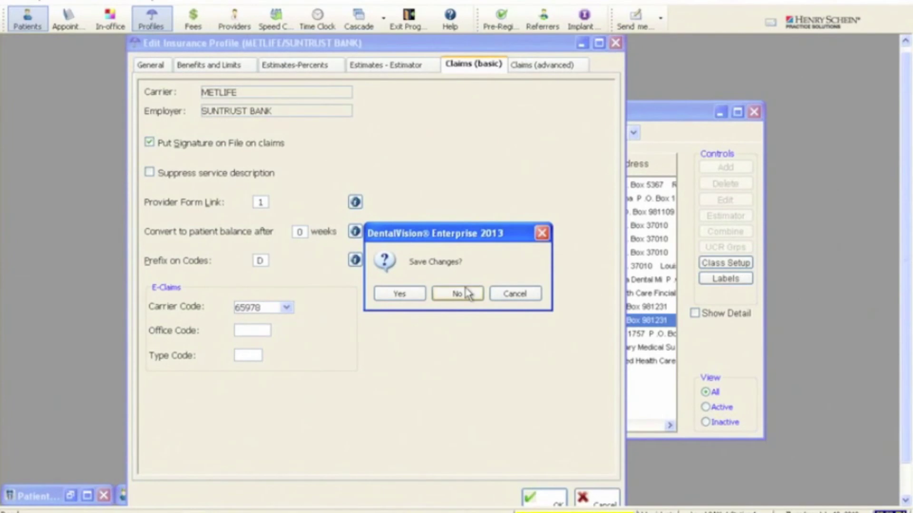
left_click(457, 293)
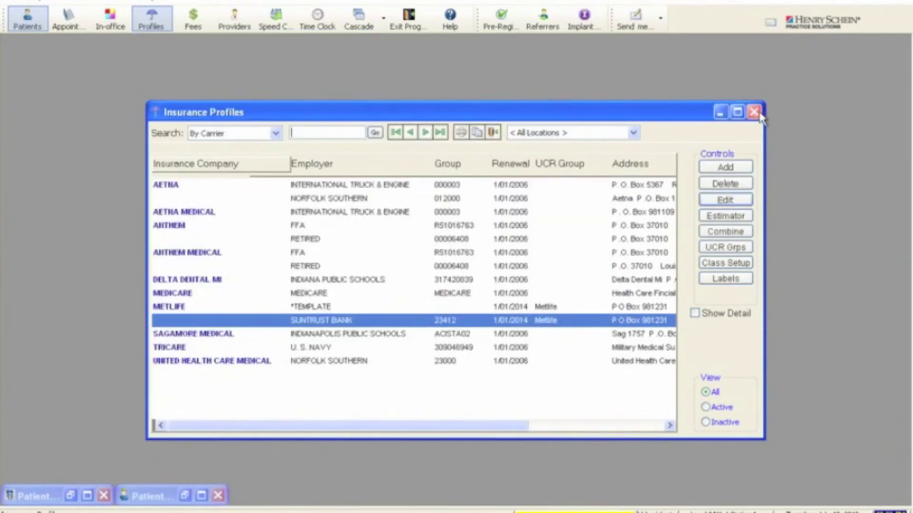
left_click(754, 112)
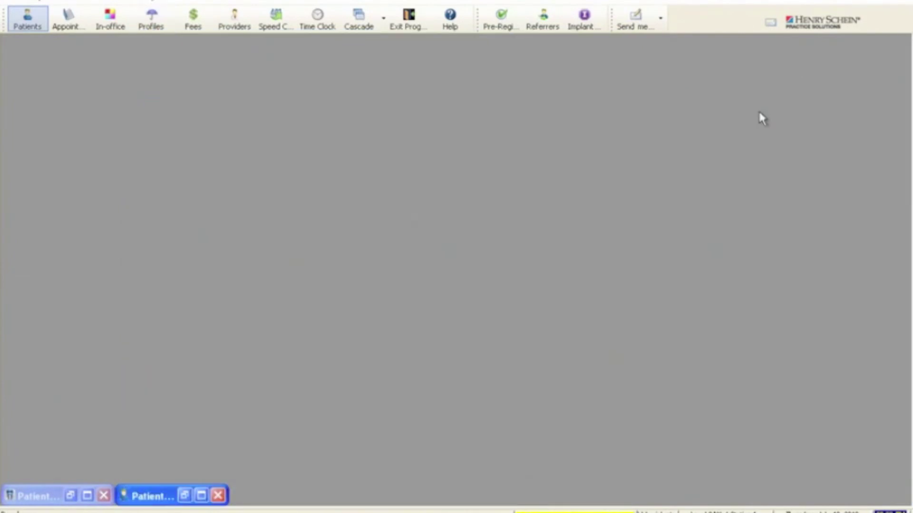
Step: Open the Appointment Book and set the confirmation status of the 01:00 pm Ext #20 appointment to Checked In
left_click(69, 25)
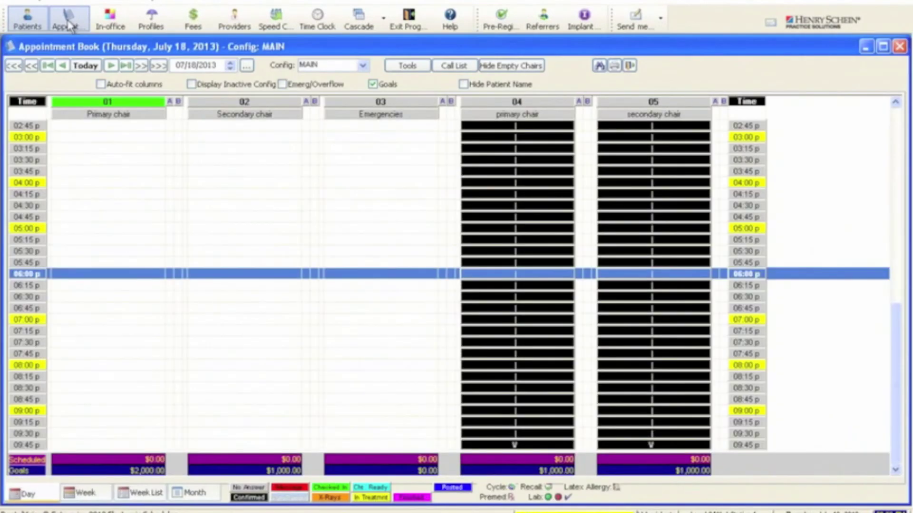
left_click(125, 217)
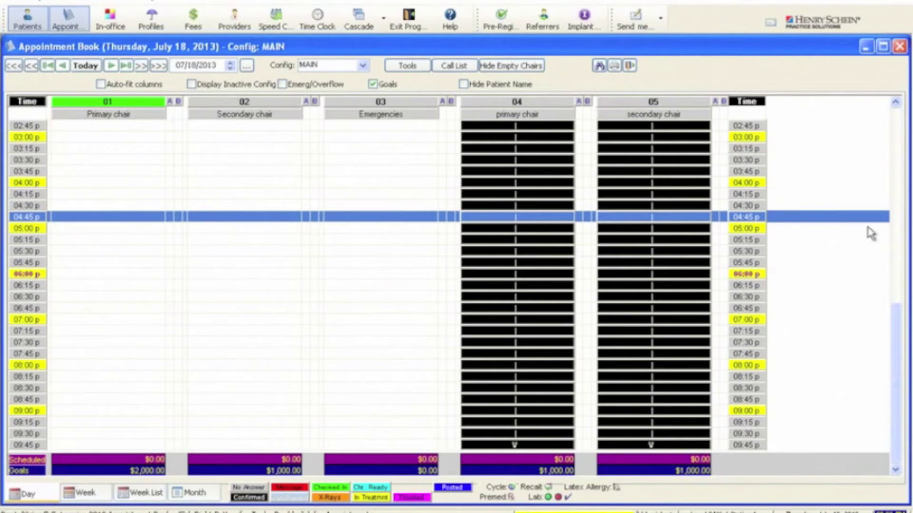
left_click(896, 102)
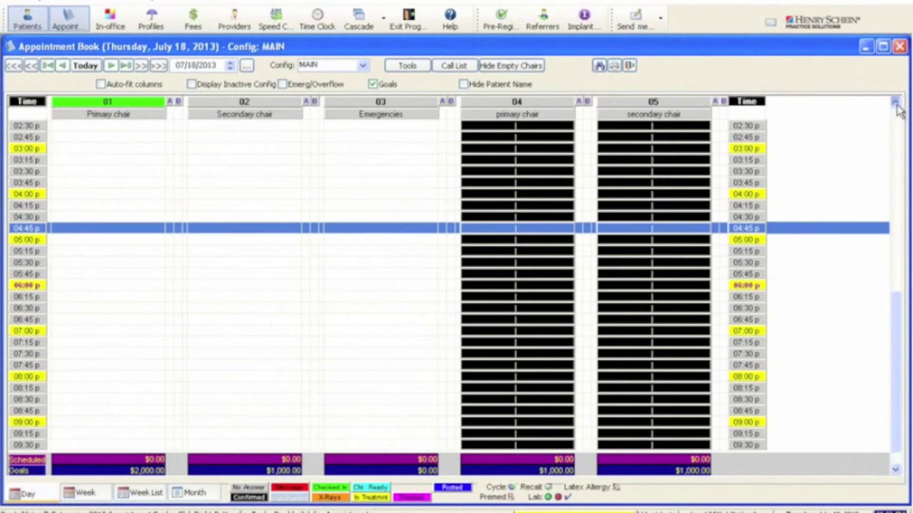
left_click(895, 102)
left_click(895, 103)
left_click(896, 103)
left_click(895, 103)
left_click(895, 102)
left_click(895, 103)
left_click(895, 102)
left_click(896, 103)
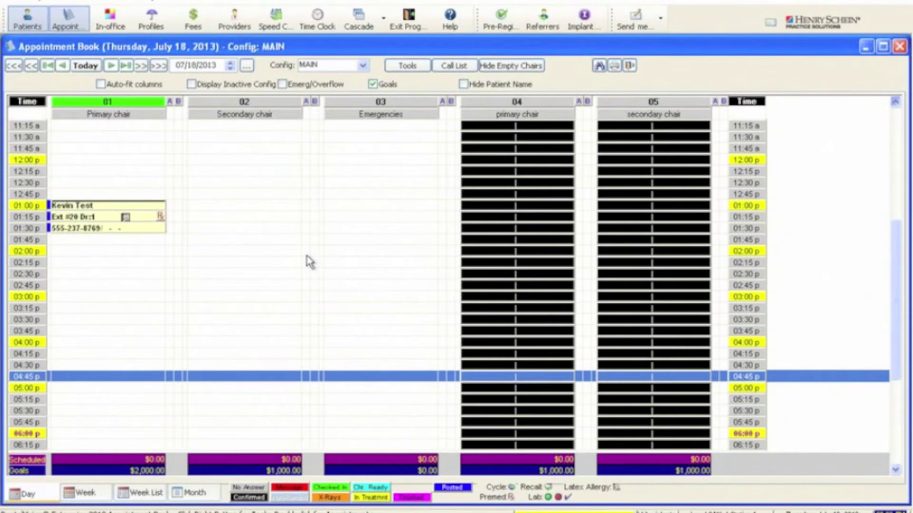
right_click(109, 222)
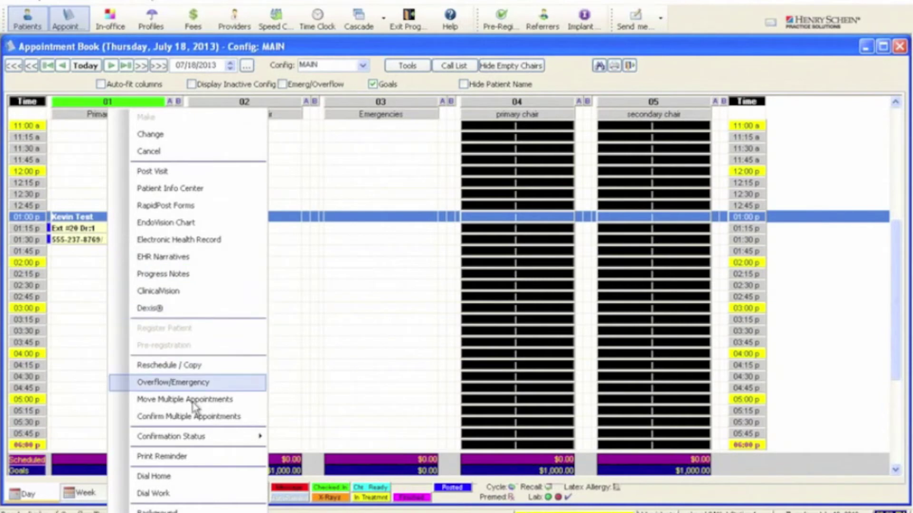
mouse_move(193, 437)
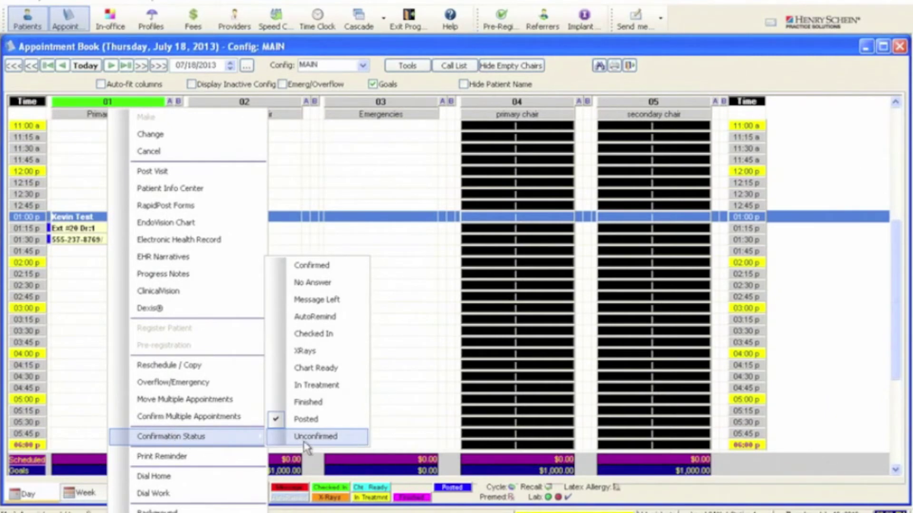
left_click(335, 339)
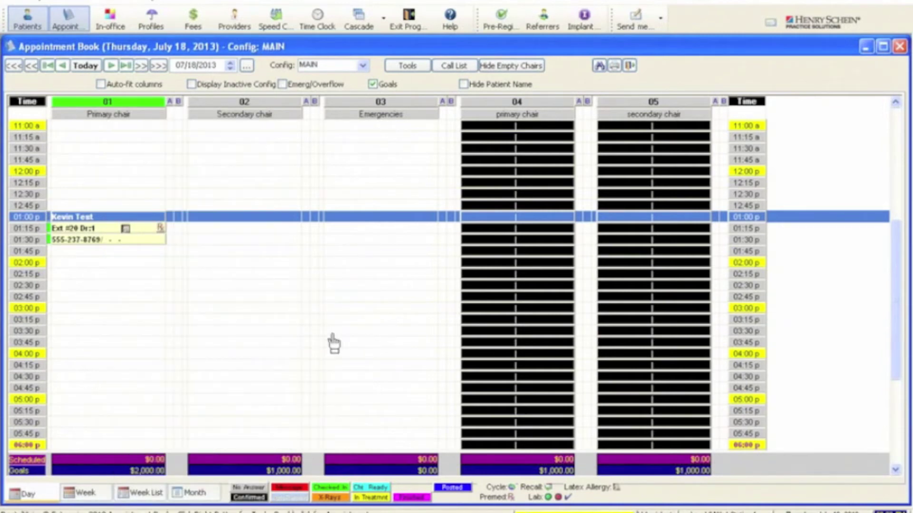
Step: Open the 01:00 pm Ext #20 appointment for changes and highlight its co-pay comment
mouse_move(146, 226)
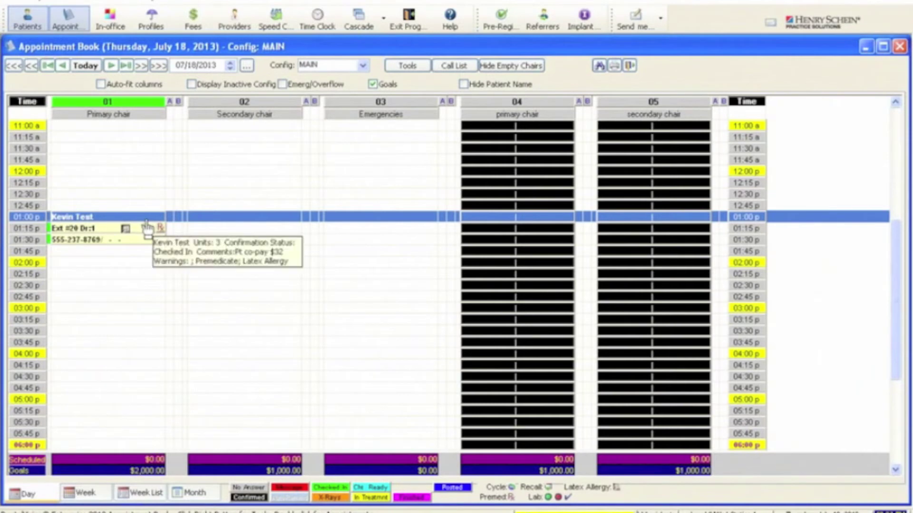
right_click(147, 227)
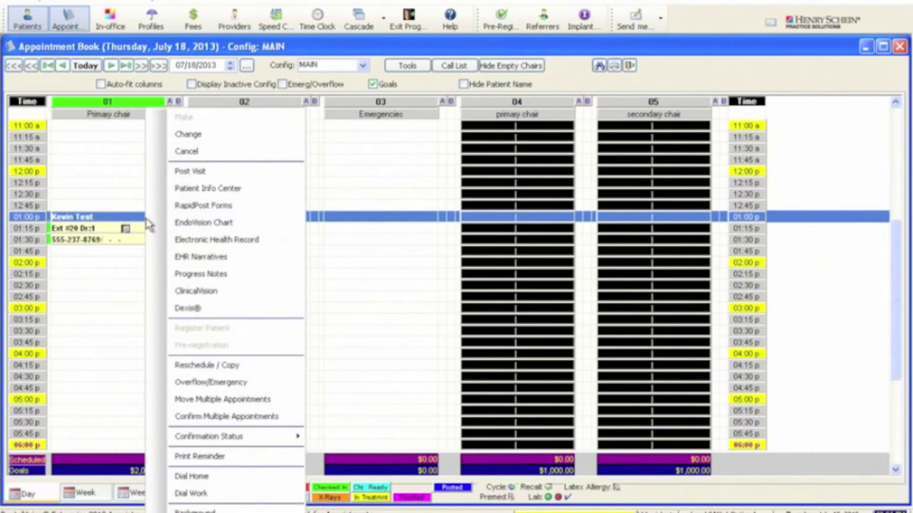
left_click(204, 142)
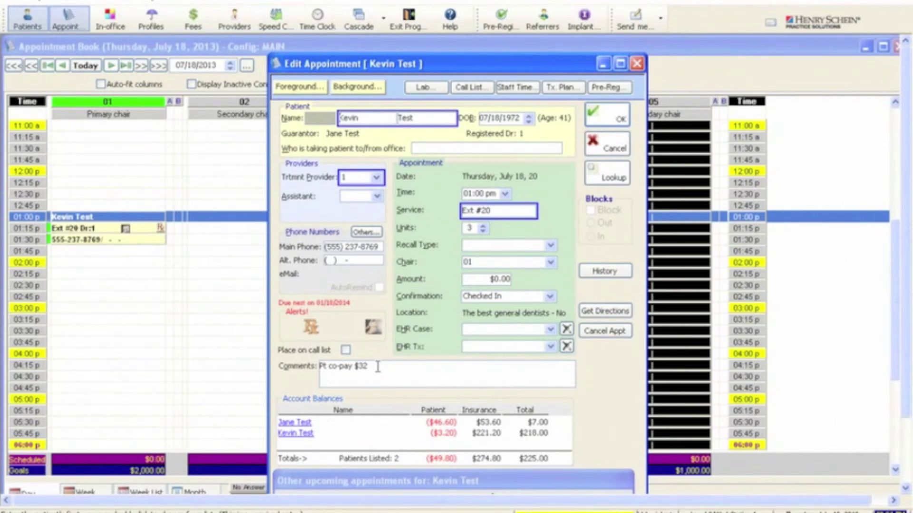
left_click_drag(370, 366, 321, 365)
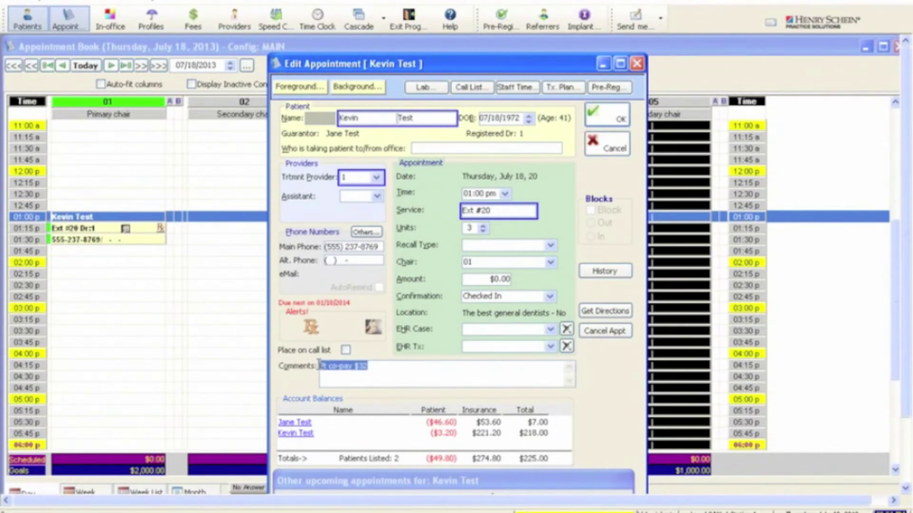
Step: Cancel the appointment as a Failed Appointment, record it on the call list, and add the cancellation comment "no show"
left_click(620, 333)
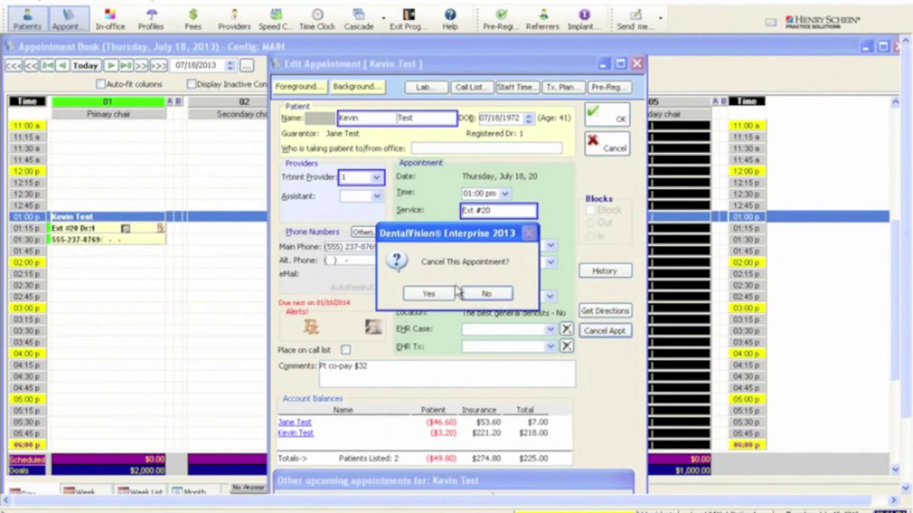
left_click(447, 295)
left_click(539, 161)
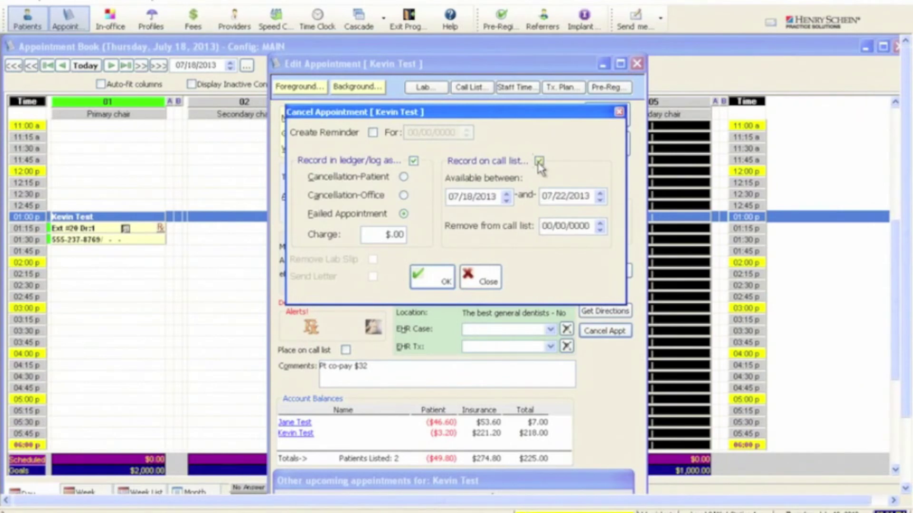
left_click(436, 284)
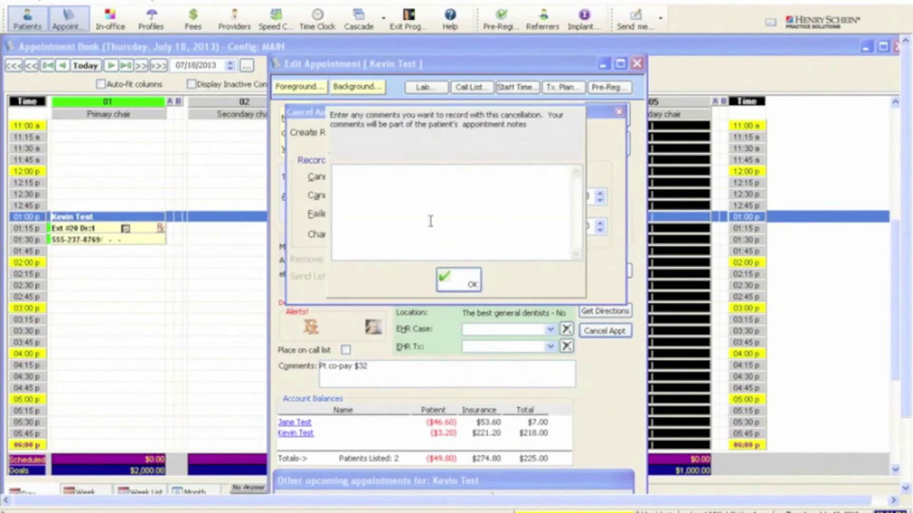
type("no show")
left_click(464, 280)
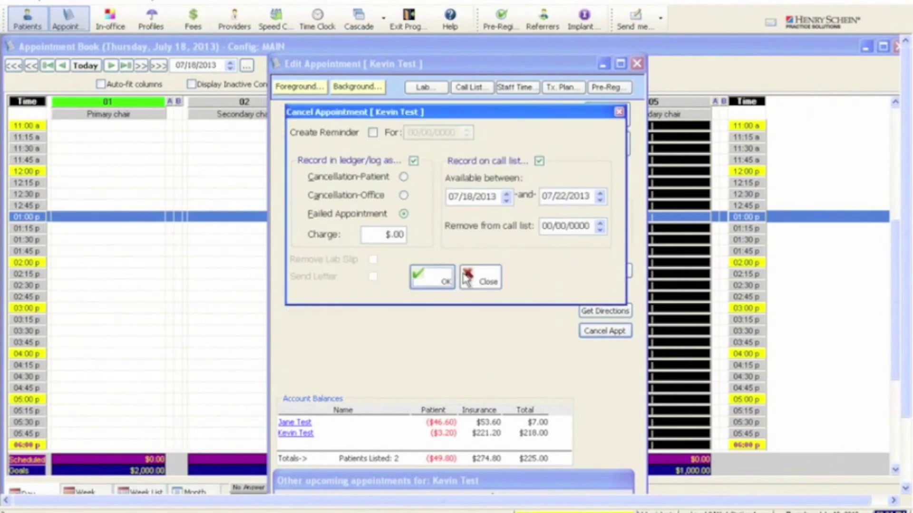
left_click(464, 278)
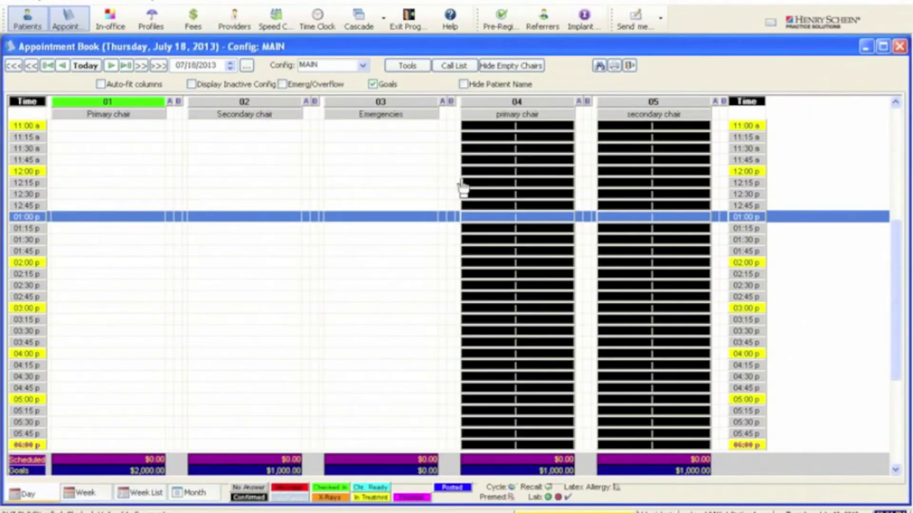
Step: Examine the comments of the Ext #20 entry in the Call List Table and return to the Appointment Book
left_click(461, 67)
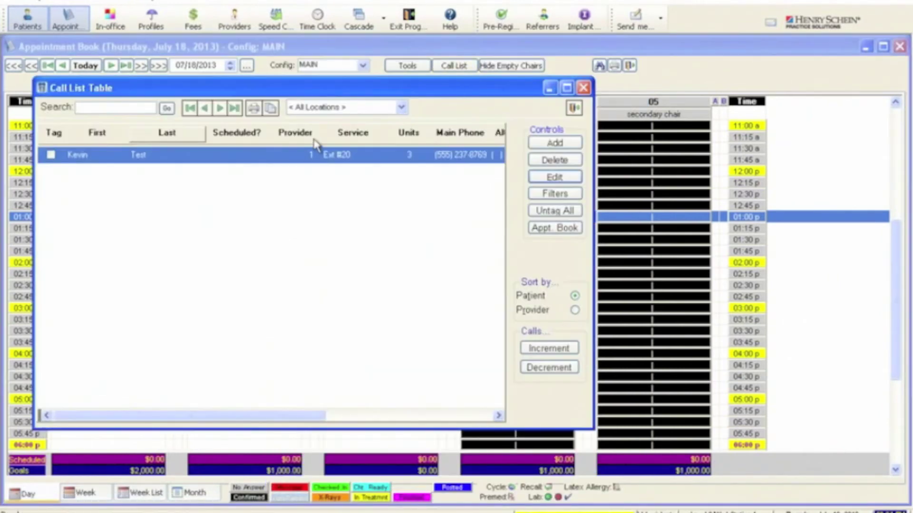
left_click(542, 177)
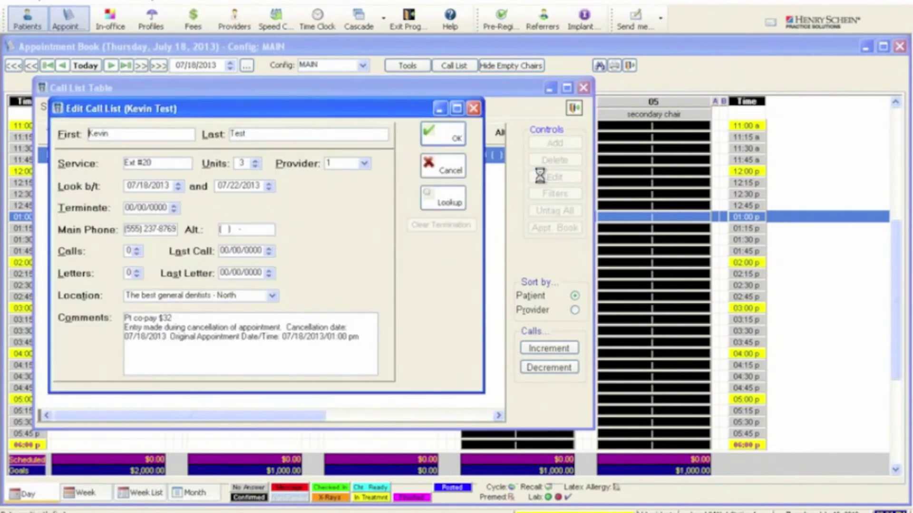
left_click(175, 324)
left_click(180, 323)
left_click_drag(172, 318, 115, 321)
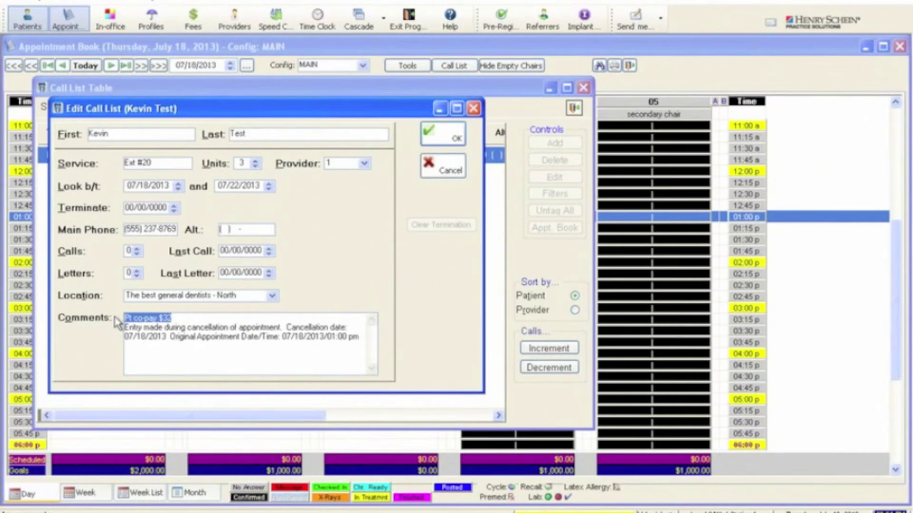
left_click(474, 109)
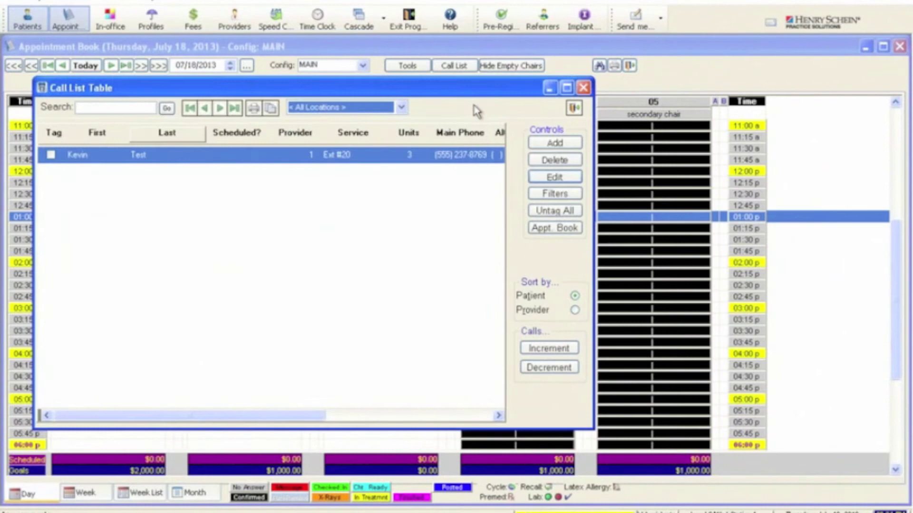
left_click(552, 229)
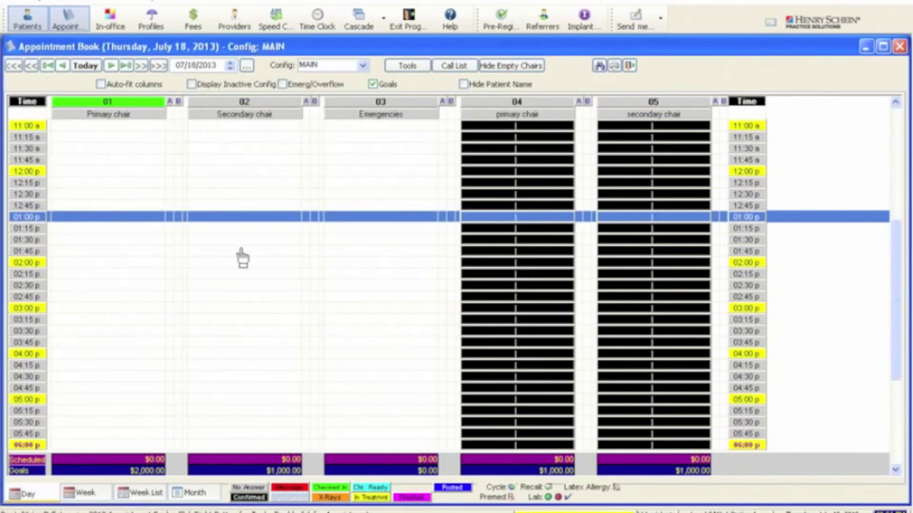
Step: Make a new appointment at 03:00 pm in chair 01 and paste in the patient from the call list
right_click(131, 309)
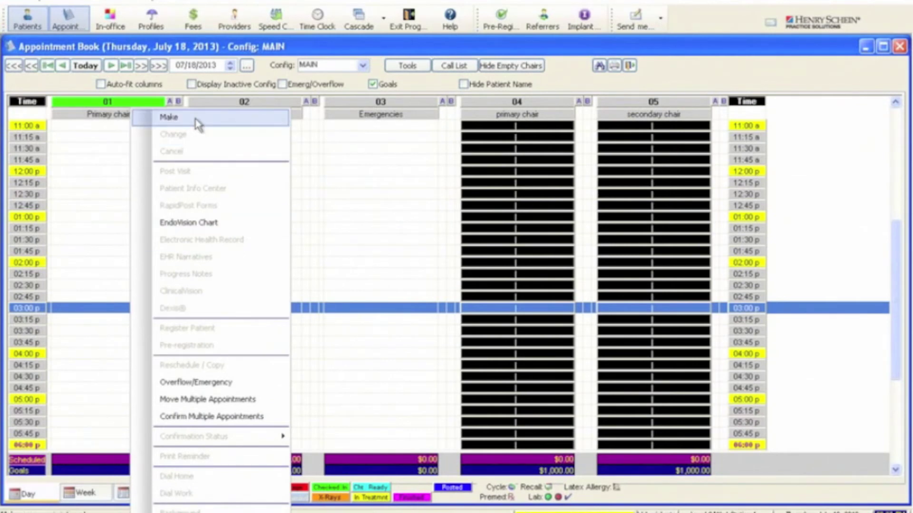
left_click(195, 118)
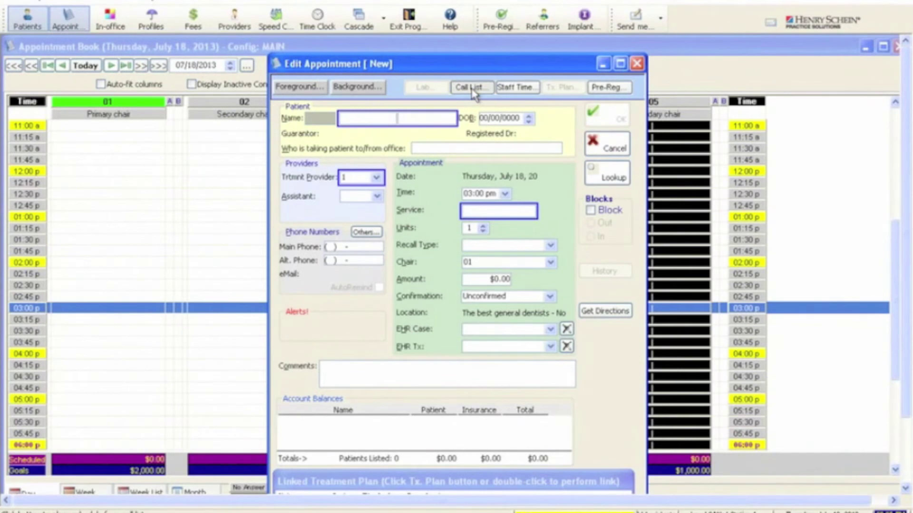
left_click(470, 88)
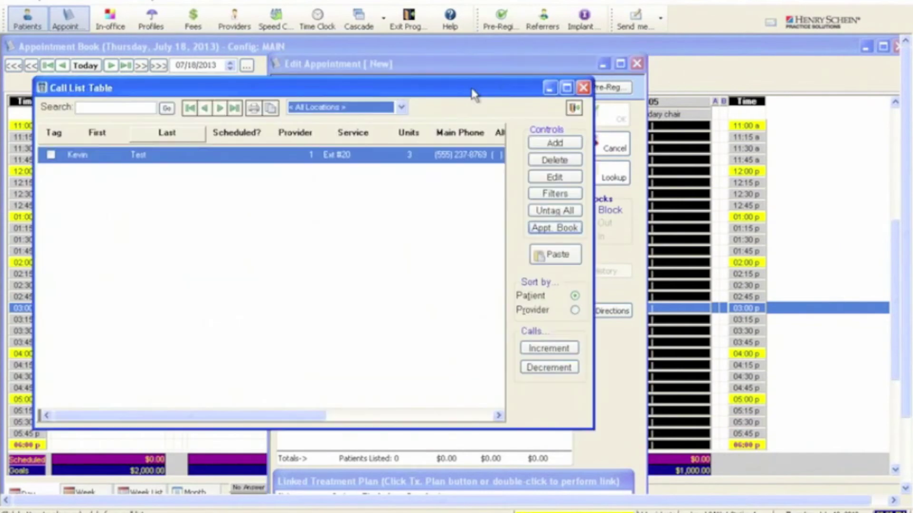
left_click(553, 259)
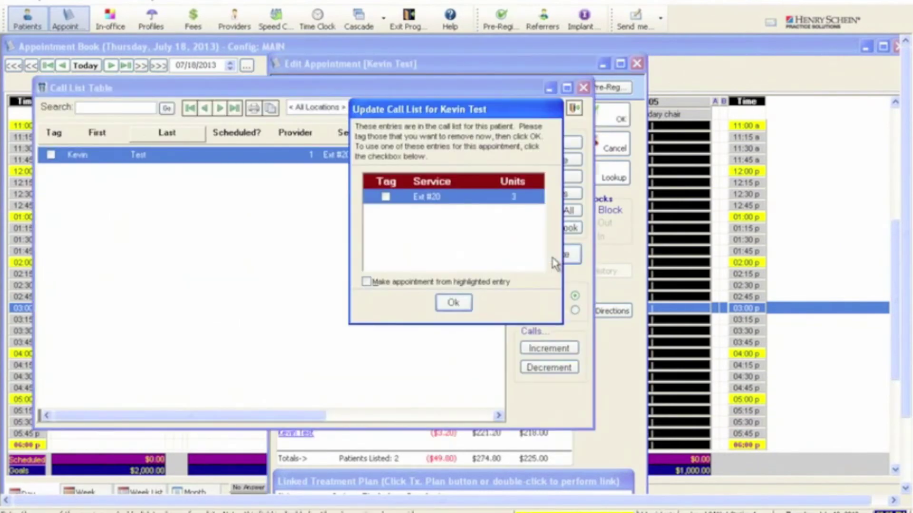
Step: Tag the Ext #20 call list entry for removal, make the appointment from it, and save the appointment after checking its comments
left_click(385, 196)
left_click(369, 282)
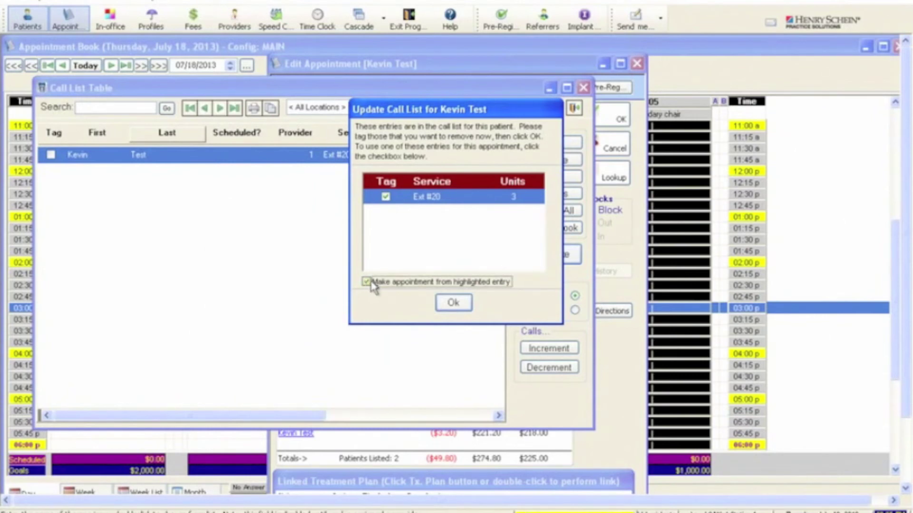
left_click(453, 303)
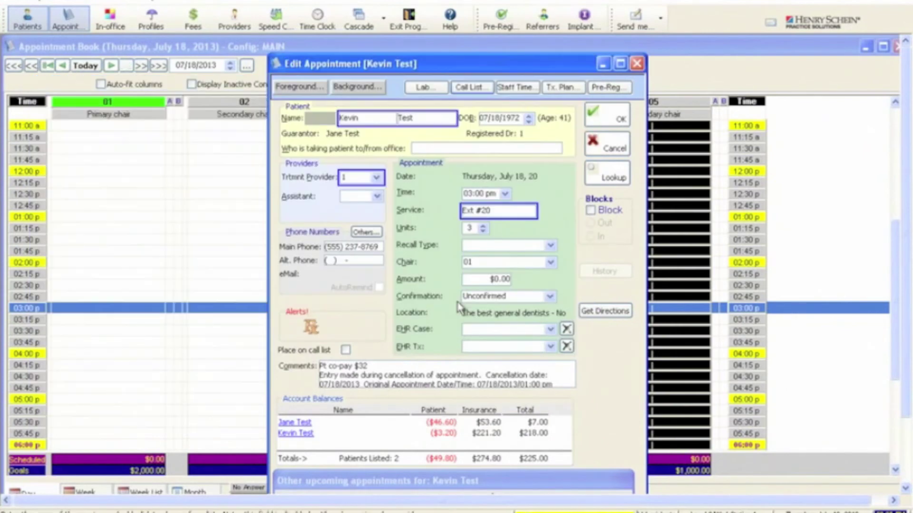
left_click_drag(373, 367, 287, 365)
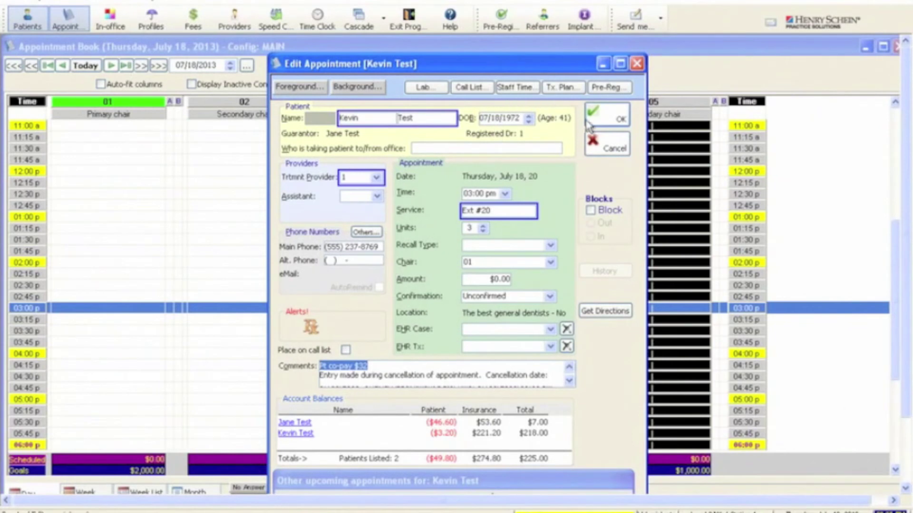
left_click(606, 119)
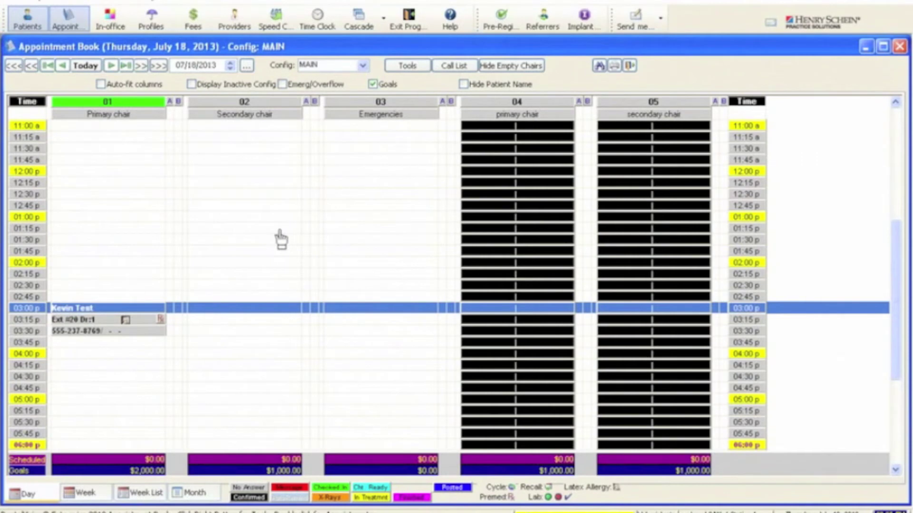
Step: Hide patient names in the Appointment Book and select the 02:30 pm slot in chair 01
left_click(484, 89)
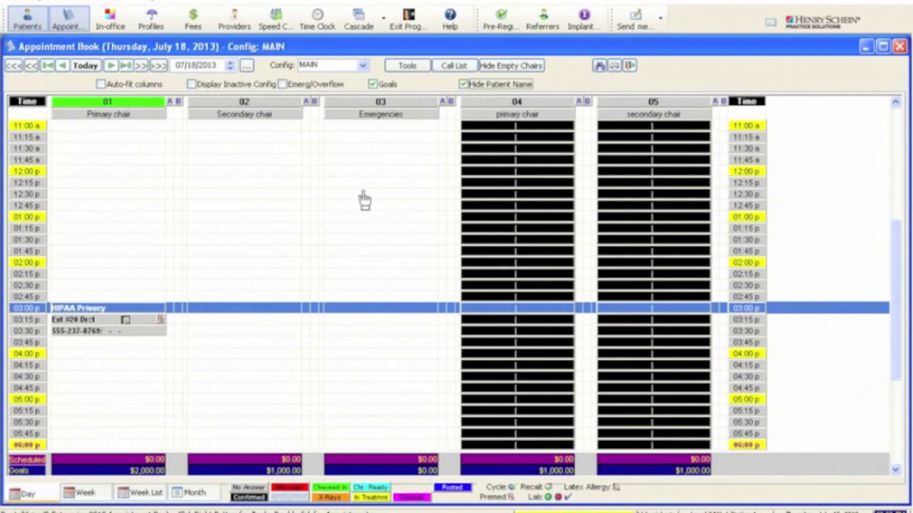
left_click(92, 284)
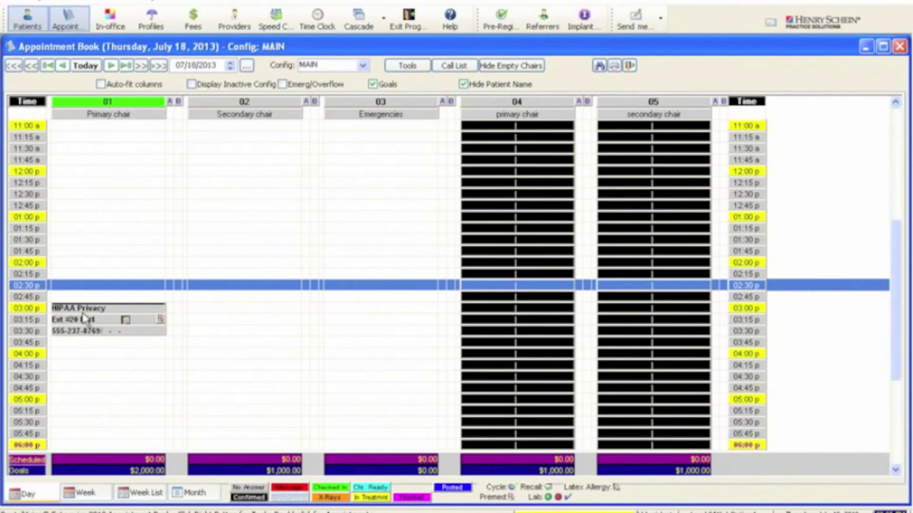
Step: Examine the details of the 03:00 pm appointment in chair 01 and turn off Hide Patient Name in the Appointment Book
mouse_move(98, 315)
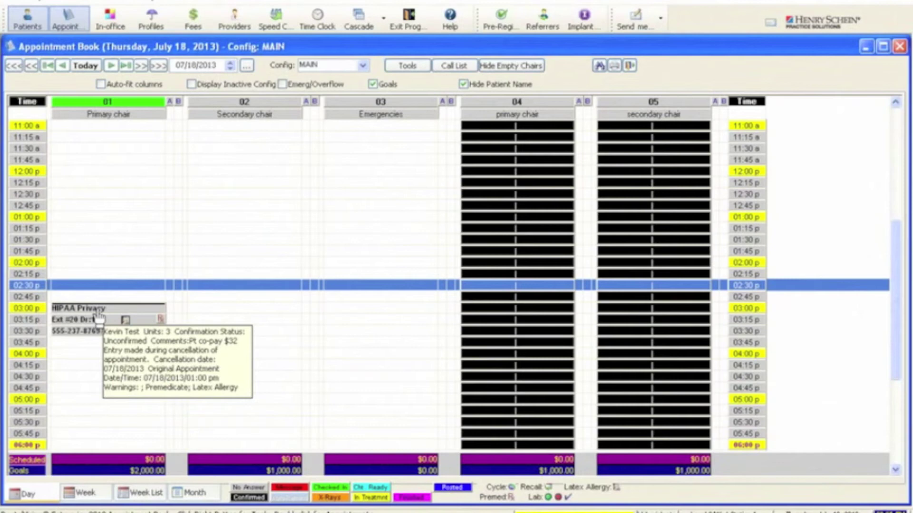
left_click(484, 86)
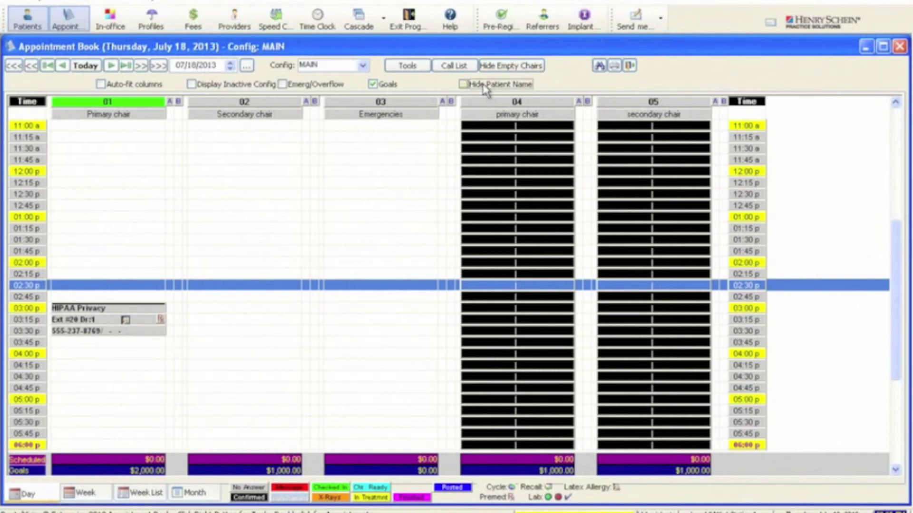
left_click(484, 85)
left_click(508, 86)
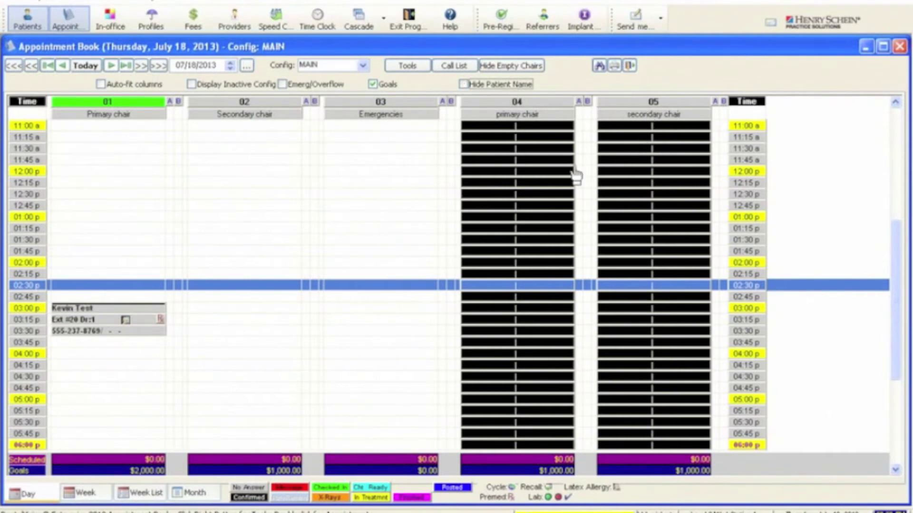
Step: Hide the empty chairs containing out blocks only in the Appointment Book
left_click(505, 65)
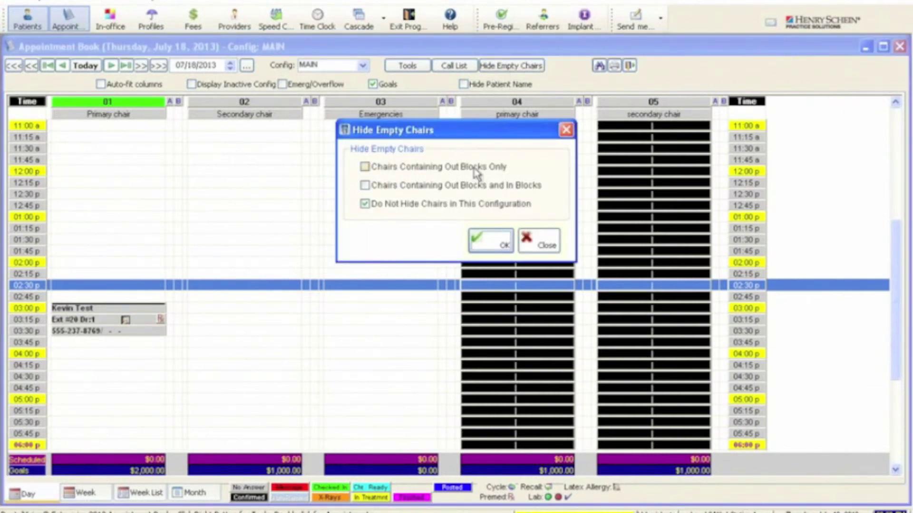
left_click(490, 169)
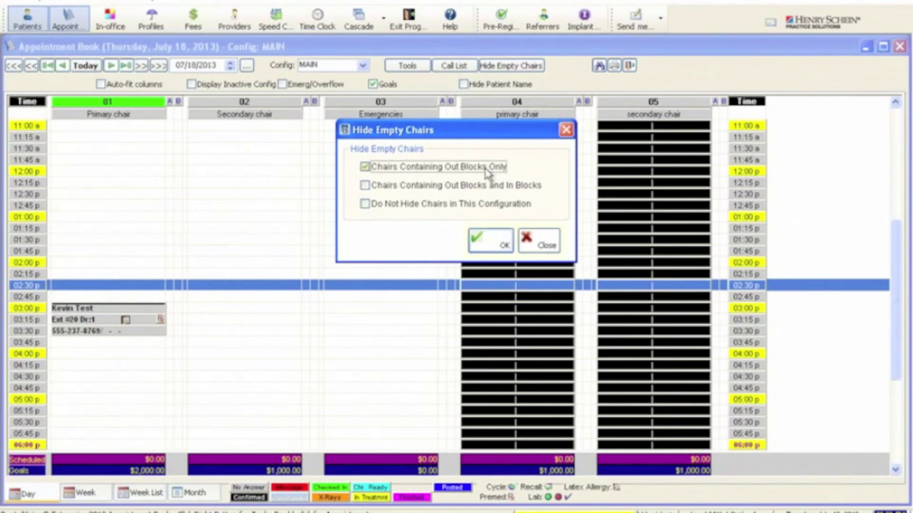
left_click(492, 244)
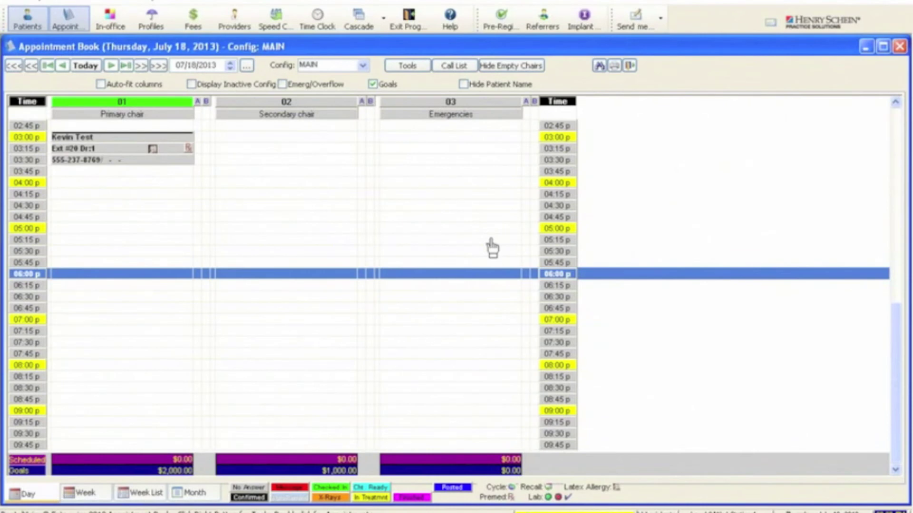
Step: Restore all chairs by setting the Hide Empty Chairs option to Do Not Hide Chairs in This Configuration
left_click(505, 66)
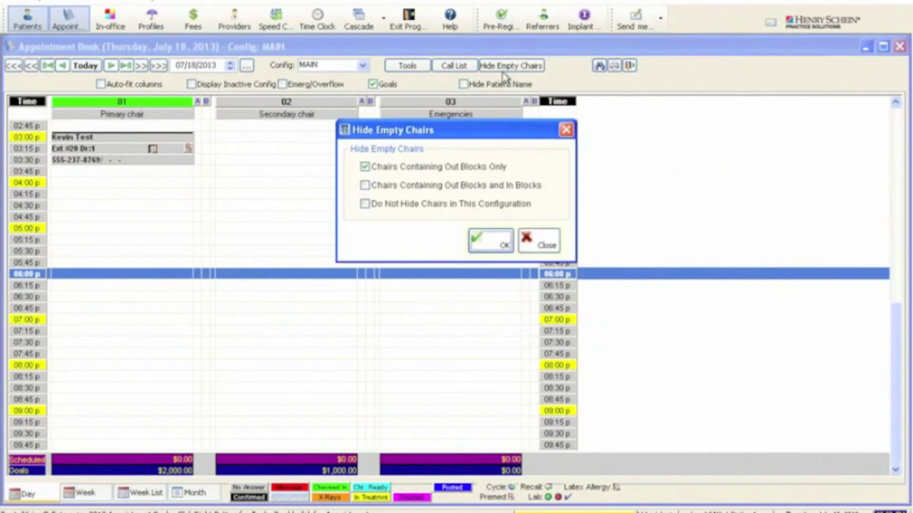
left_click(435, 205)
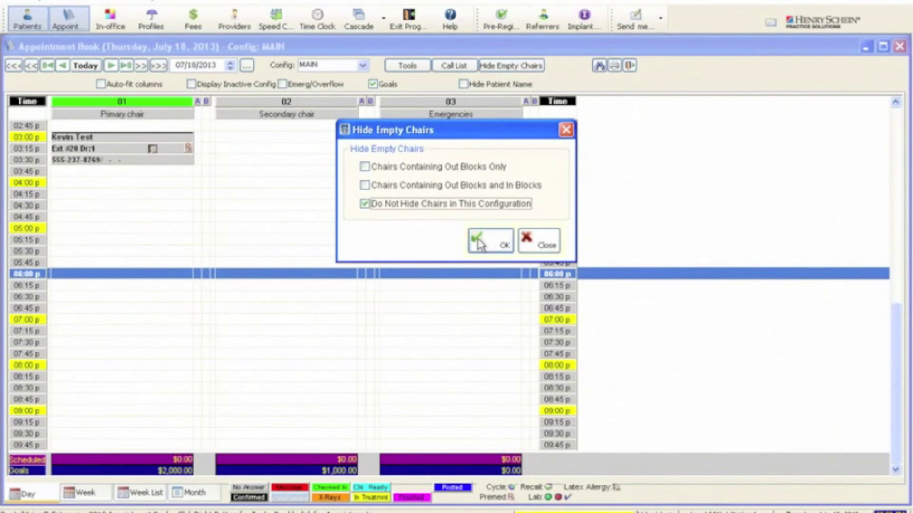
left_click(492, 245)
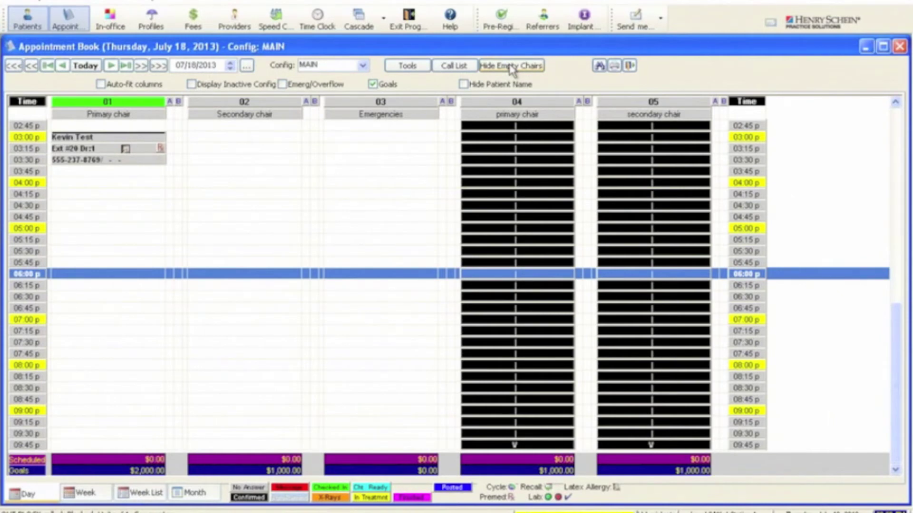
Step: Review the Hide Empty Chairs settings in the MAIN appointment book configuration and return to the Appointment Book
left_click(409, 69)
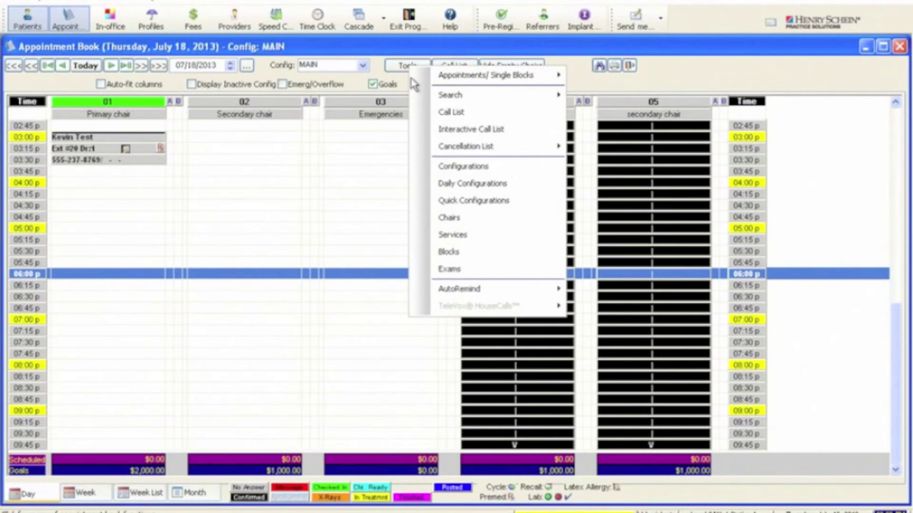
left_click(453, 168)
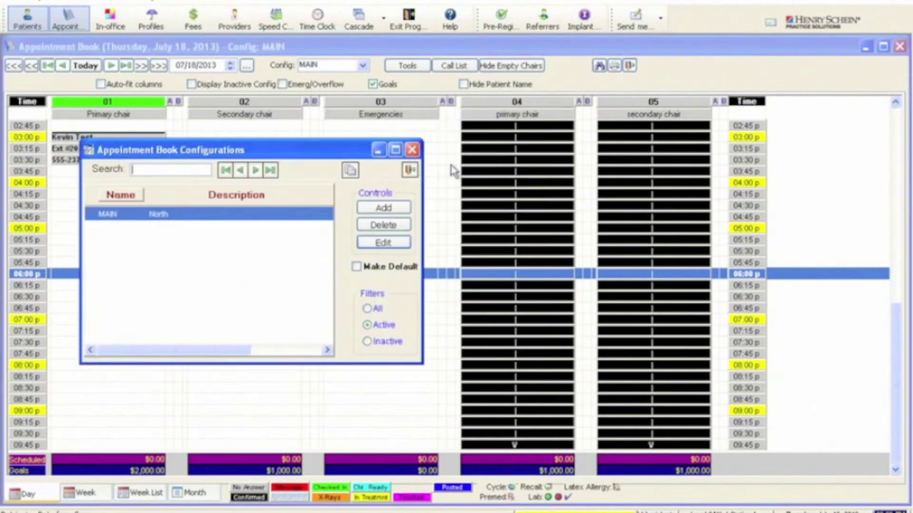
left_click(391, 247)
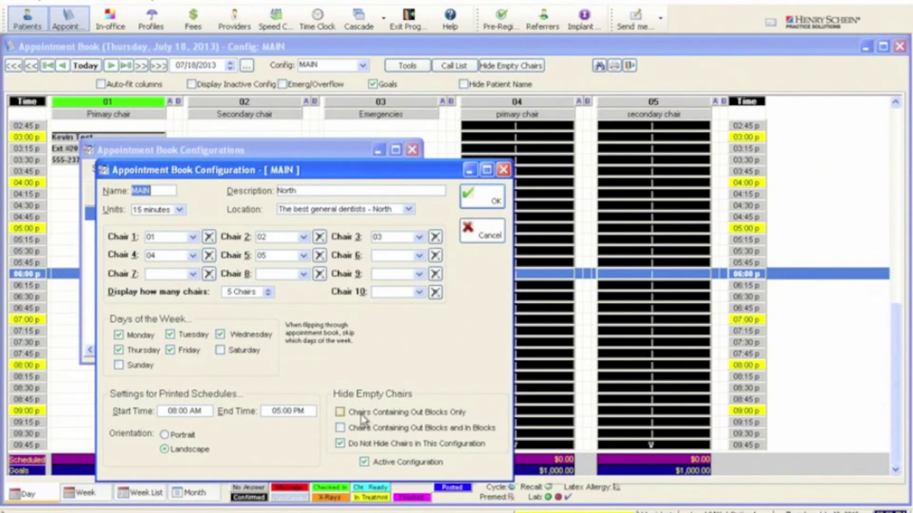
left_click(479, 202)
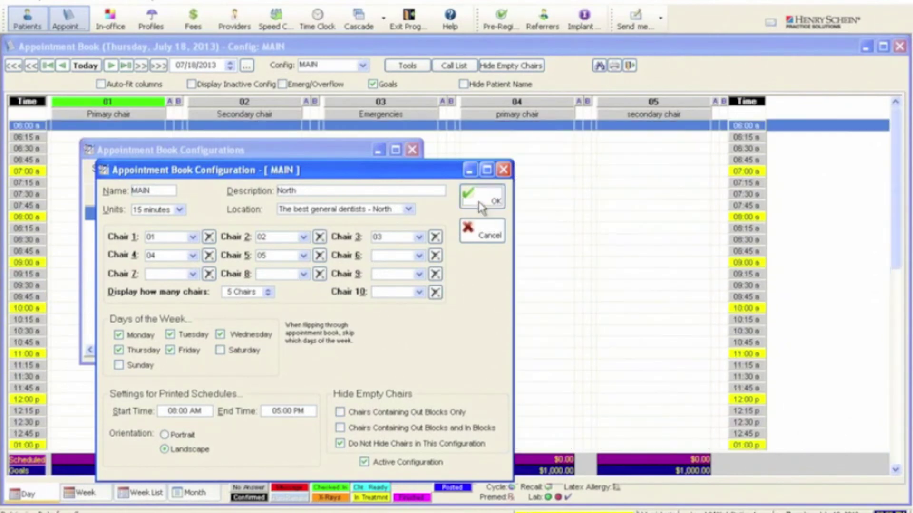
left_click(412, 150)
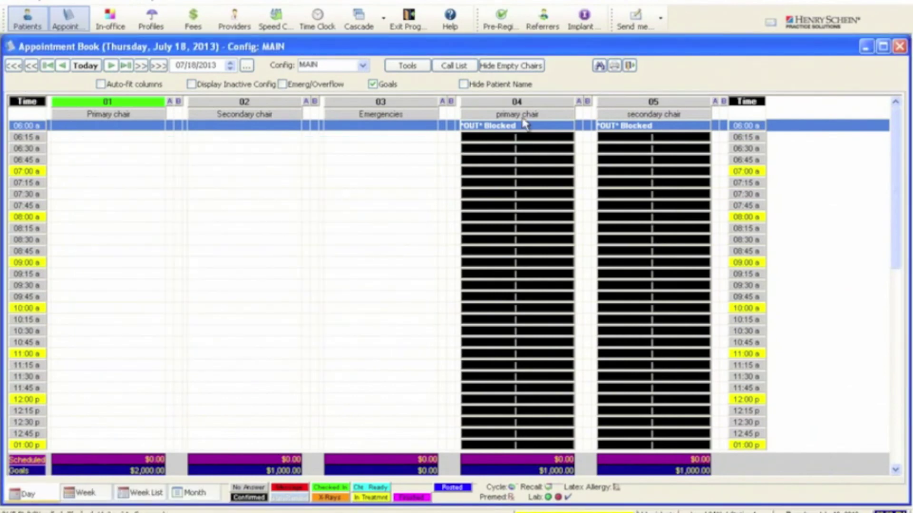
Step: Review the routing slip print options, choose Include Inactive Family, and close them without printing
left_click(615, 69)
mouse_move(631, 84)
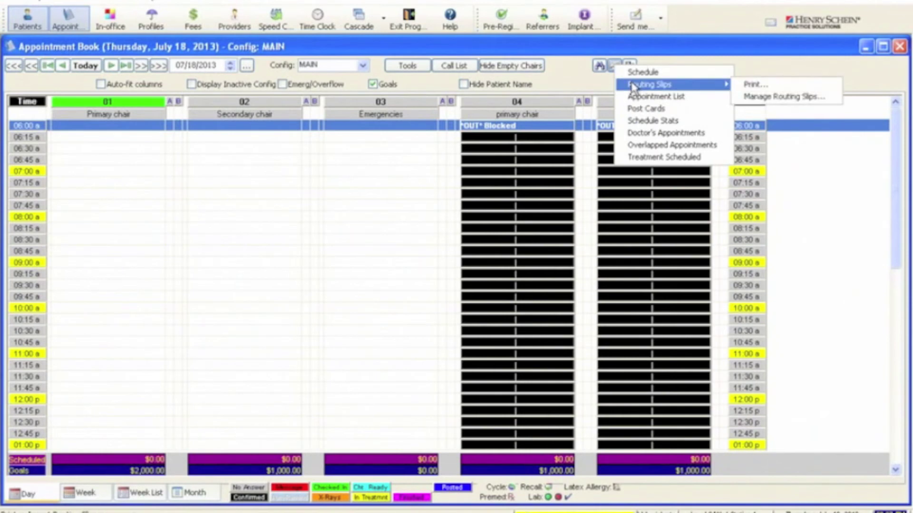
left_click(784, 86)
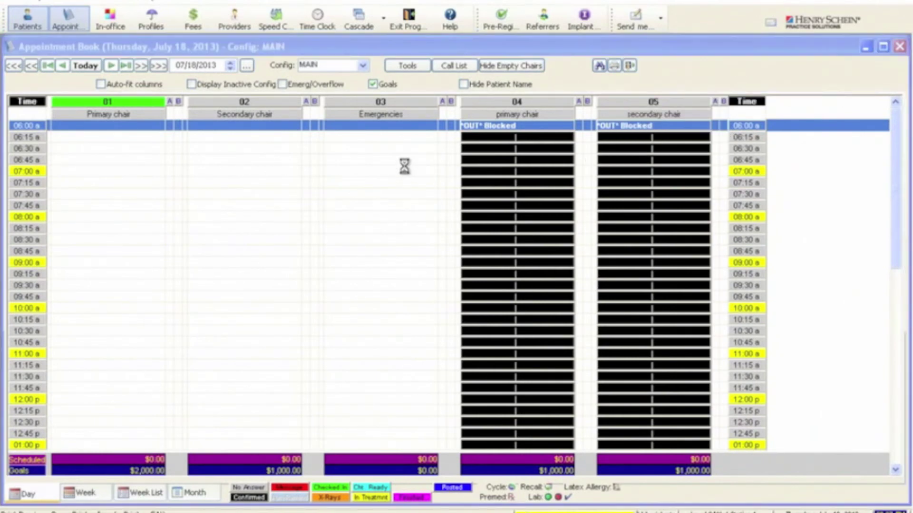
left_click(390, 169)
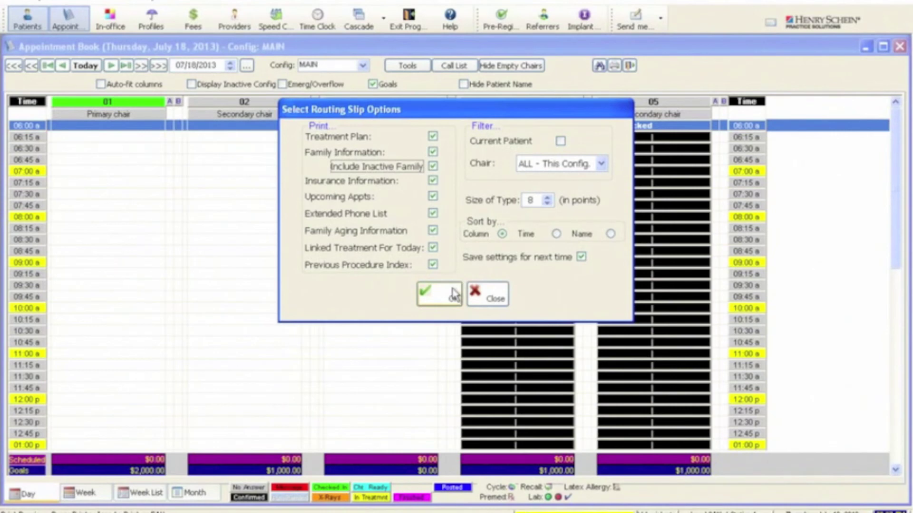
left_click(480, 303)
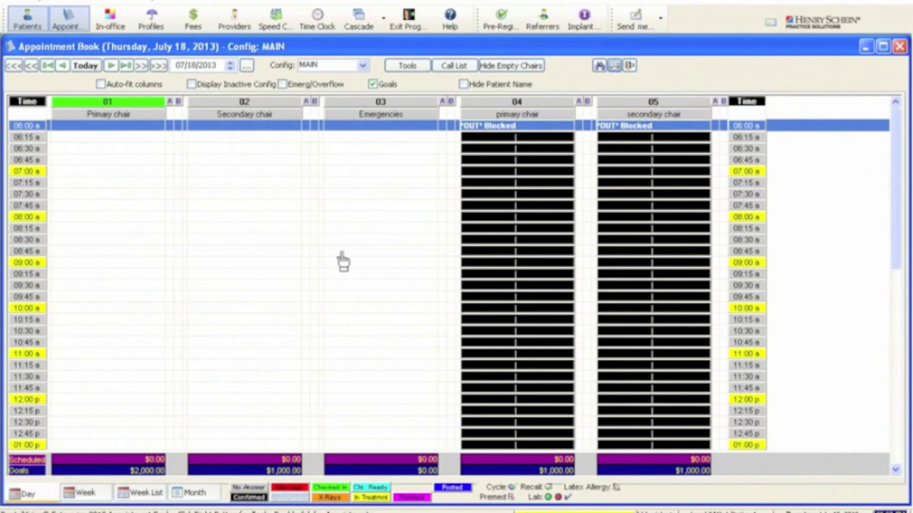
Step: Show the In-Office Status in a taller window and review its sort options, keeping Appointment time
left_click(116, 26)
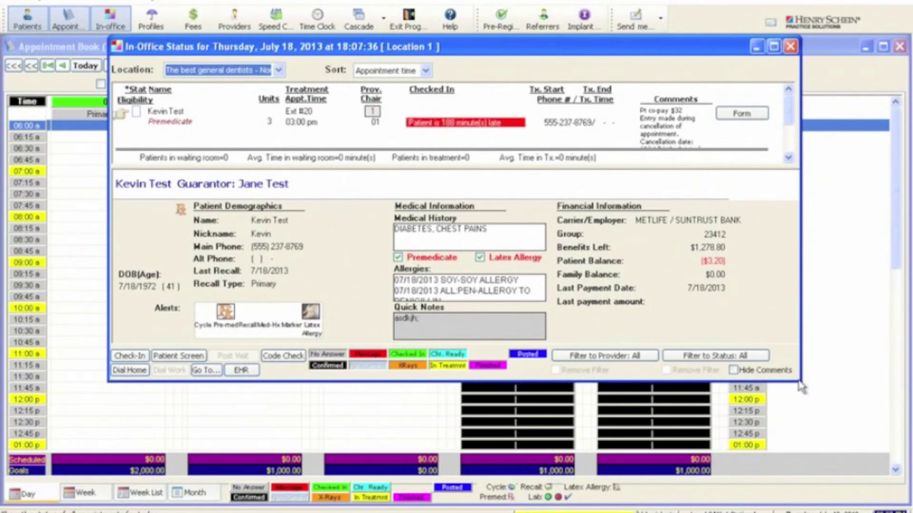
left_click_drag(803, 384, 803, 486)
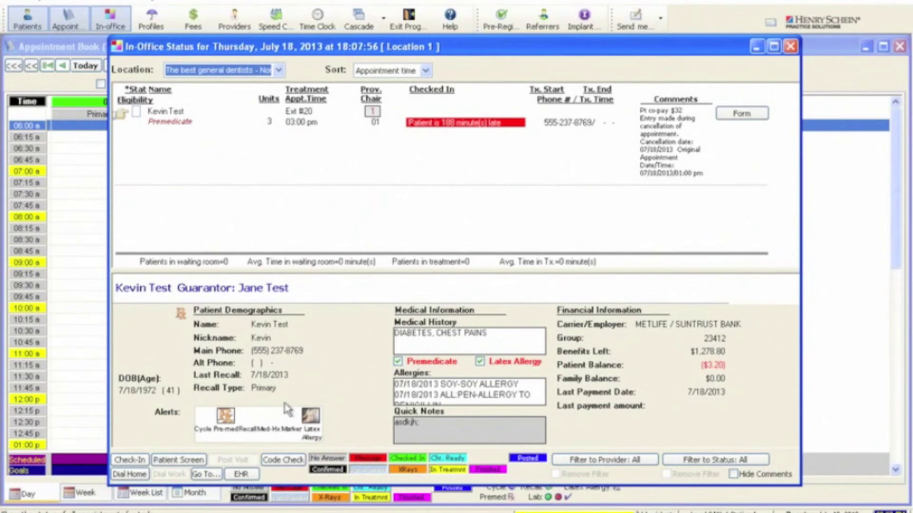
left_click(392, 70)
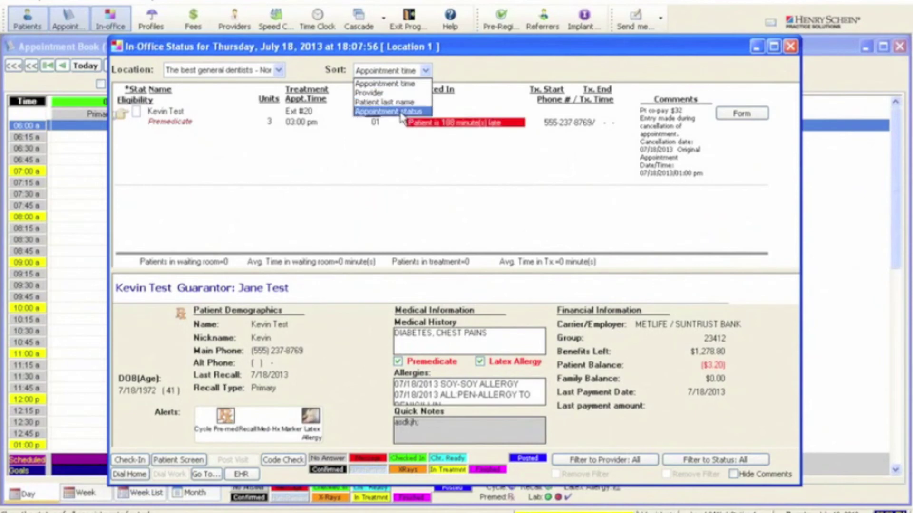
left_click(388, 74)
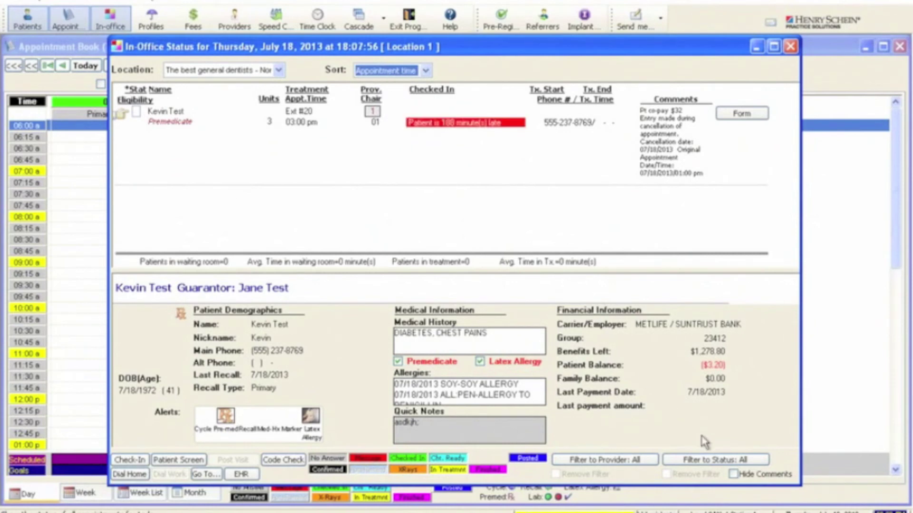
Step: Try to filter the In-Office Status list to appointments with the Message status
left_click(731, 465)
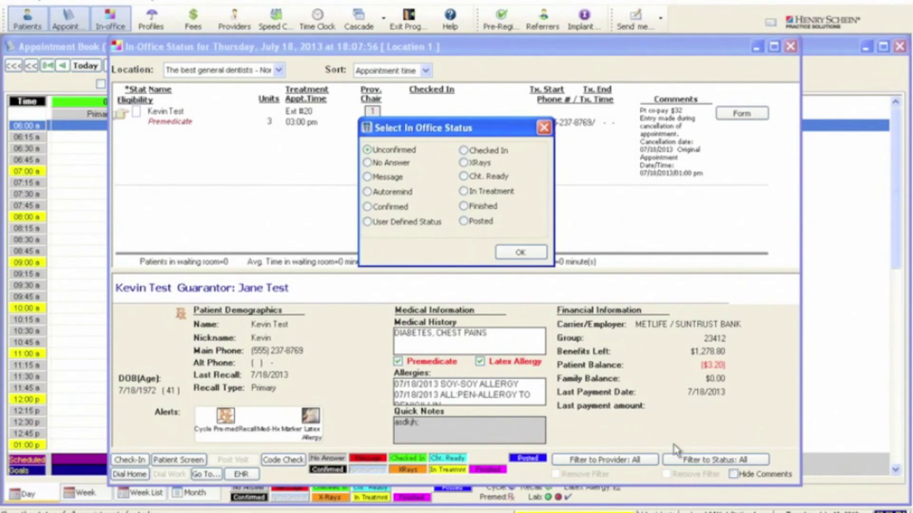
left_click(385, 180)
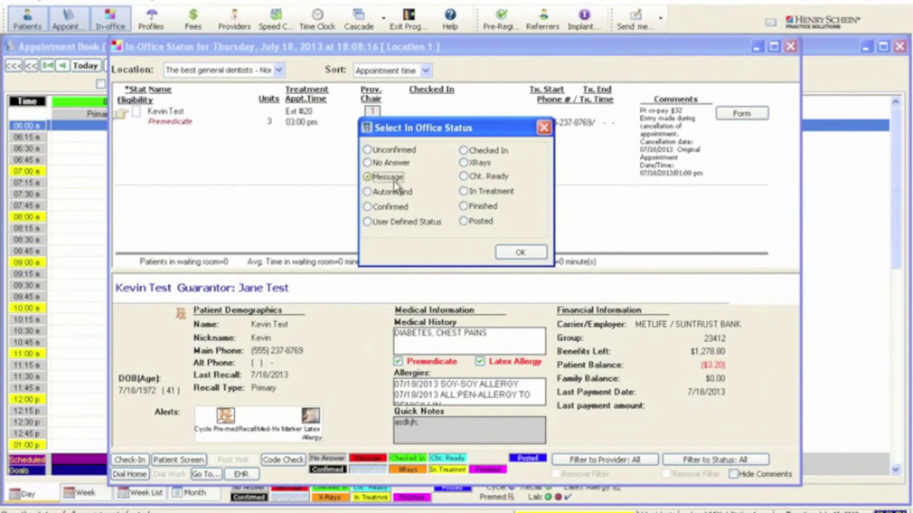
left_click(519, 252)
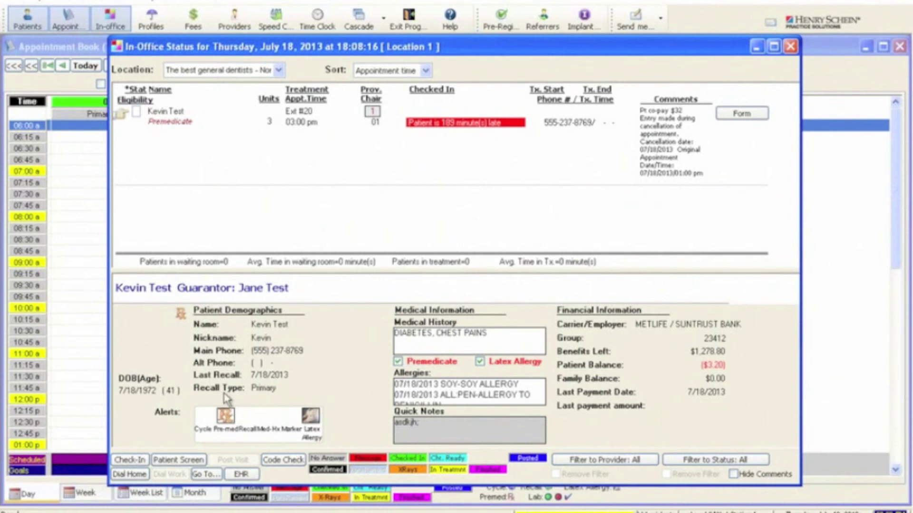
Step: Examine the Procedure Code Check for the scheduled patient, then close the In-Office Status
left_click(284, 462)
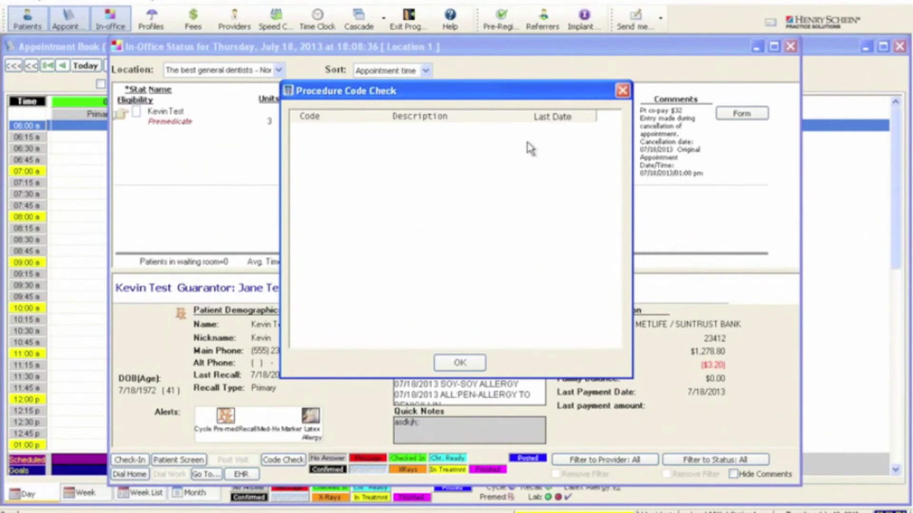
left_click(460, 363)
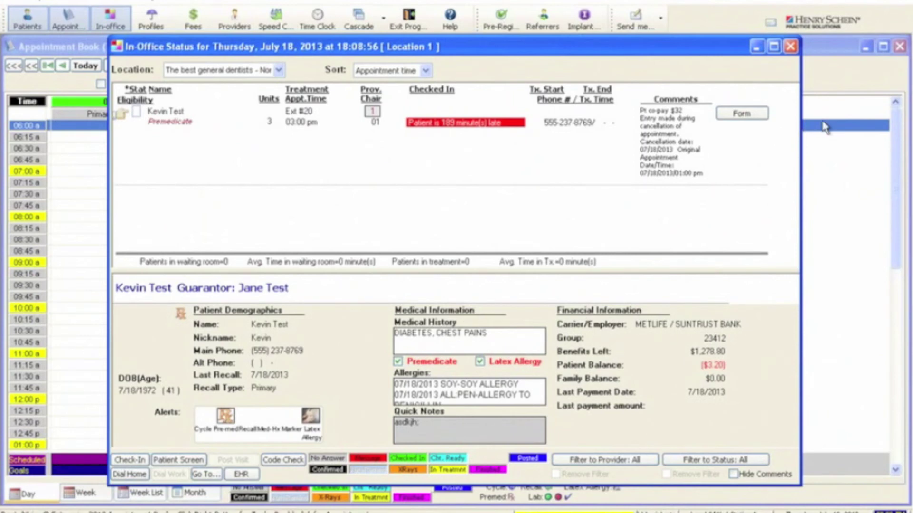
left_click(790, 46)
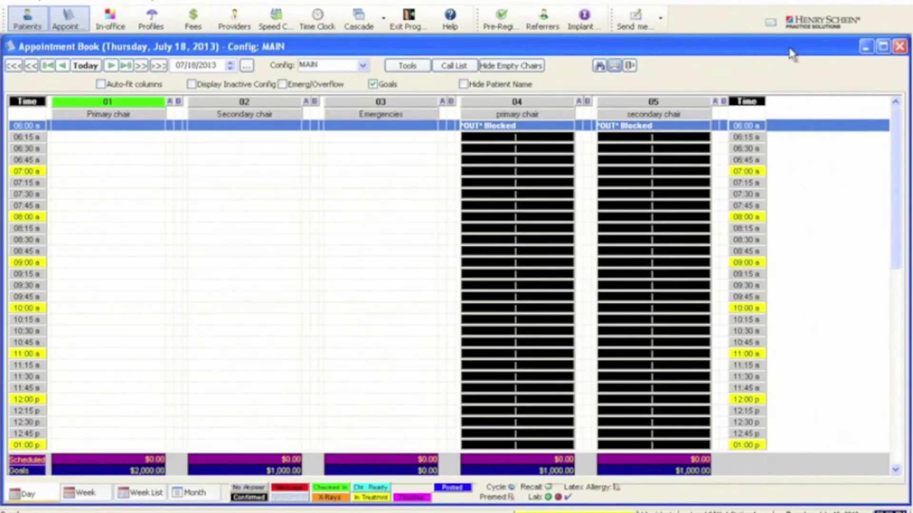
Step: Close the Appointment Book and add the two individually named professional referrers from the Referrers list to the co-therapists
left_click(630, 66)
left_click(542, 21)
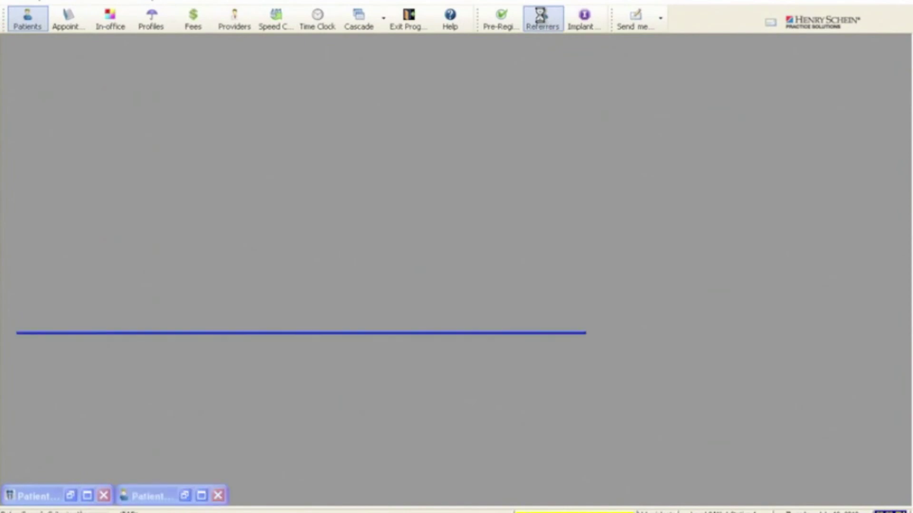
left_click_drag(466, 74, 471, 72)
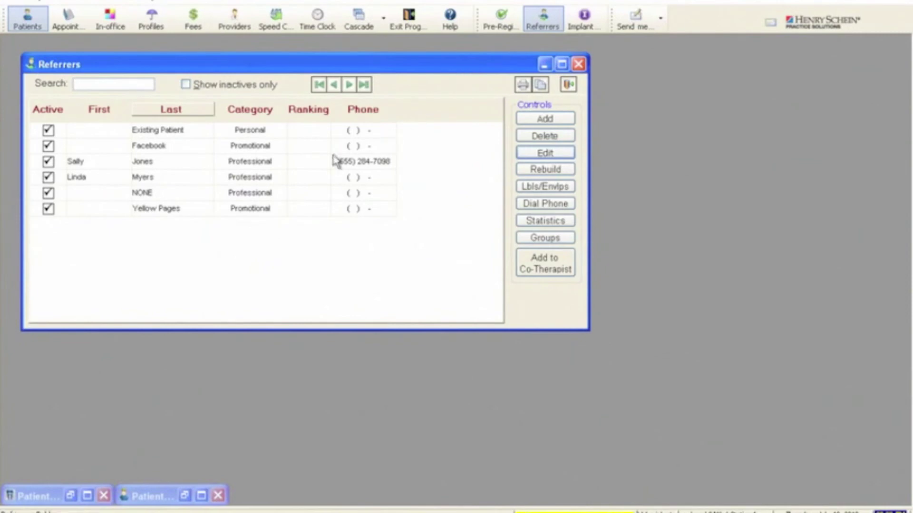
left_click(257, 180)
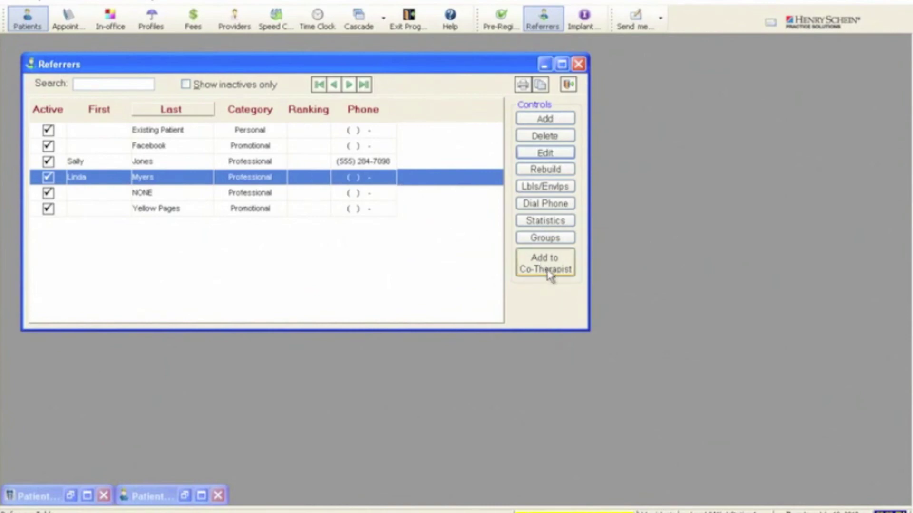
left_click(353, 166, "ctrl")
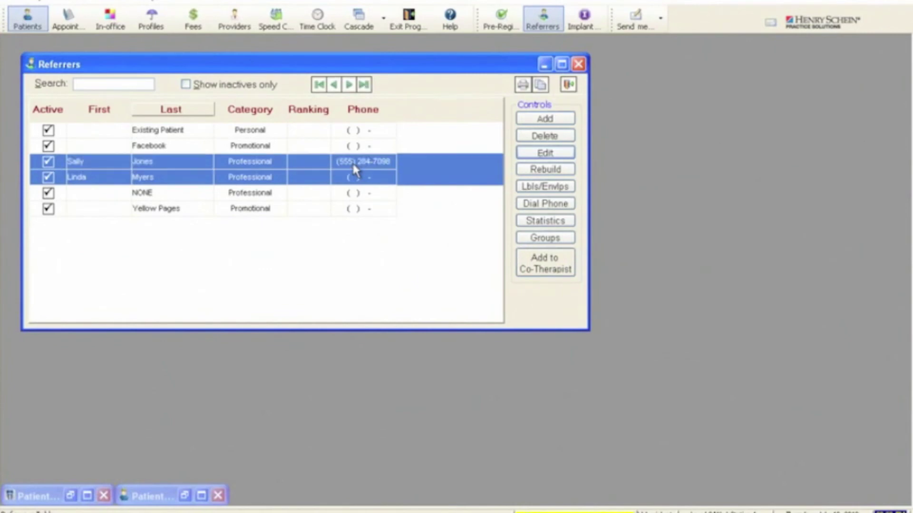
left_click(549, 269)
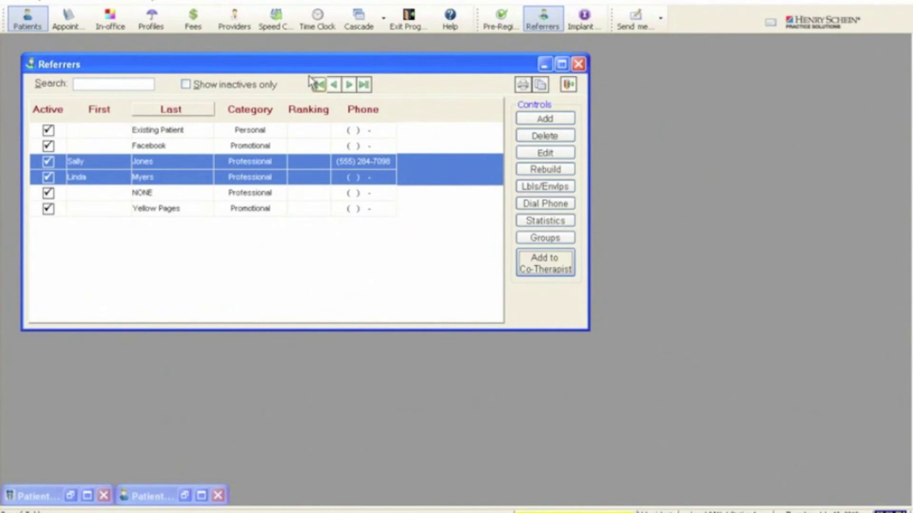
Step: Check the two added professional referrers in the Co-Therapists table, then close the table
left_click(19, 5)
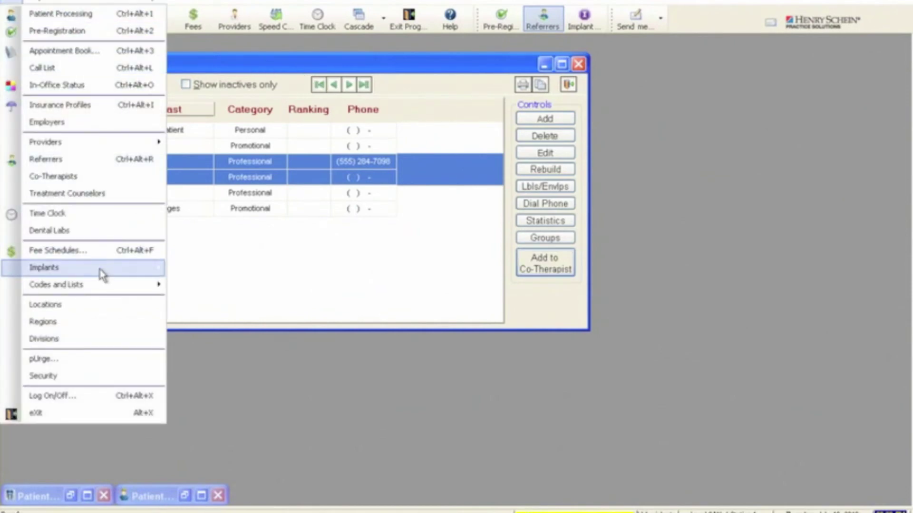
mouse_move(102, 285)
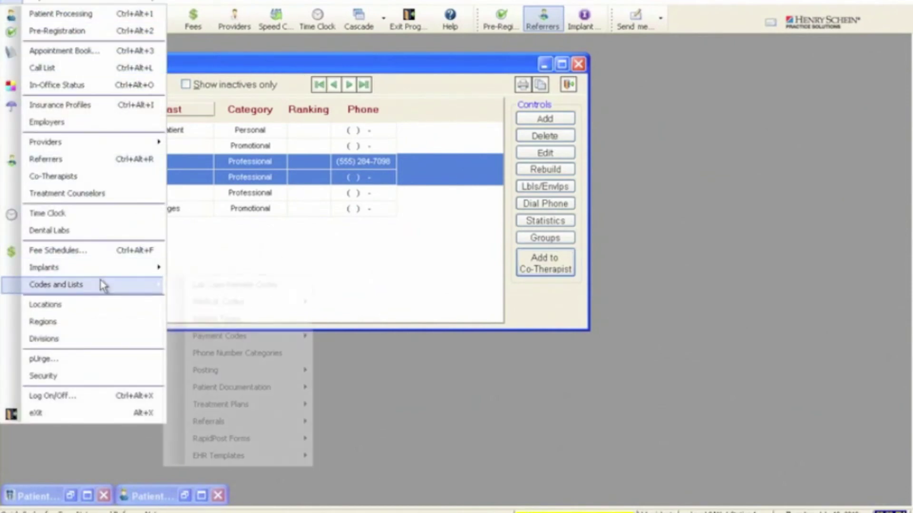
left_click(82, 176)
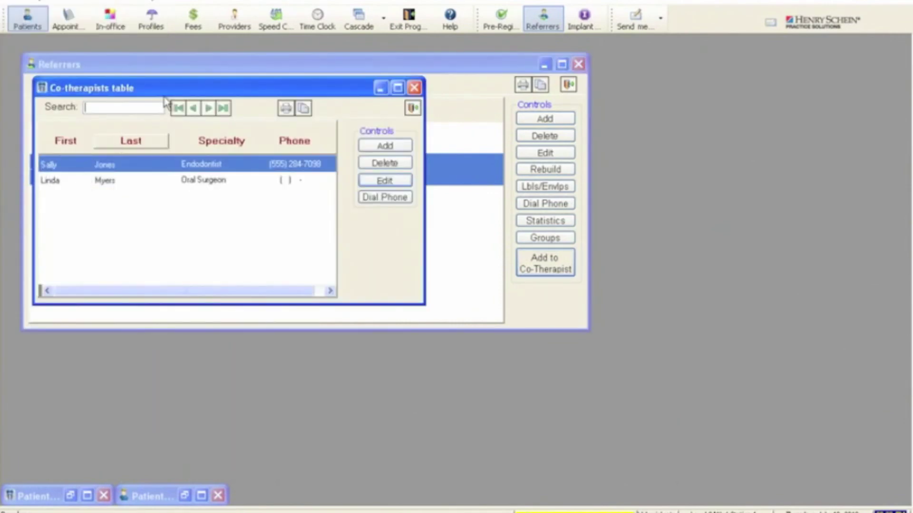
left_click_drag(170, 89, 410, 156)
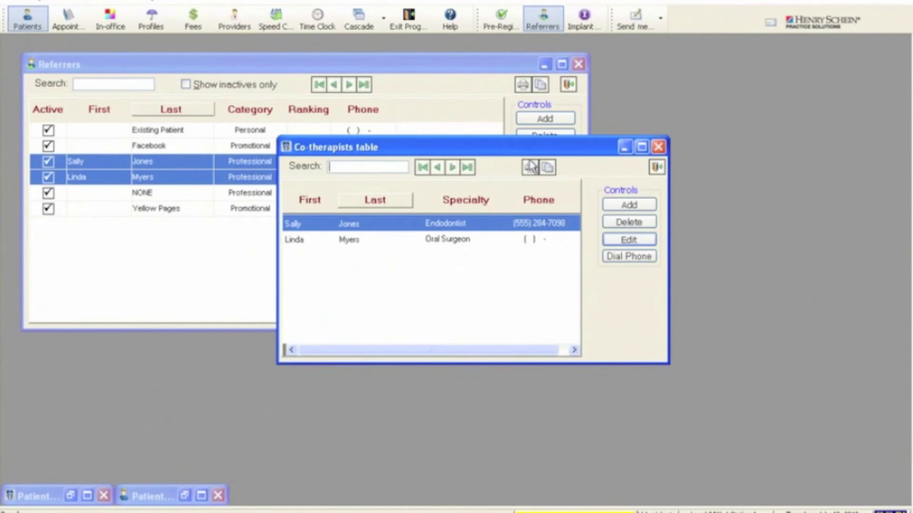
left_click(659, 147)
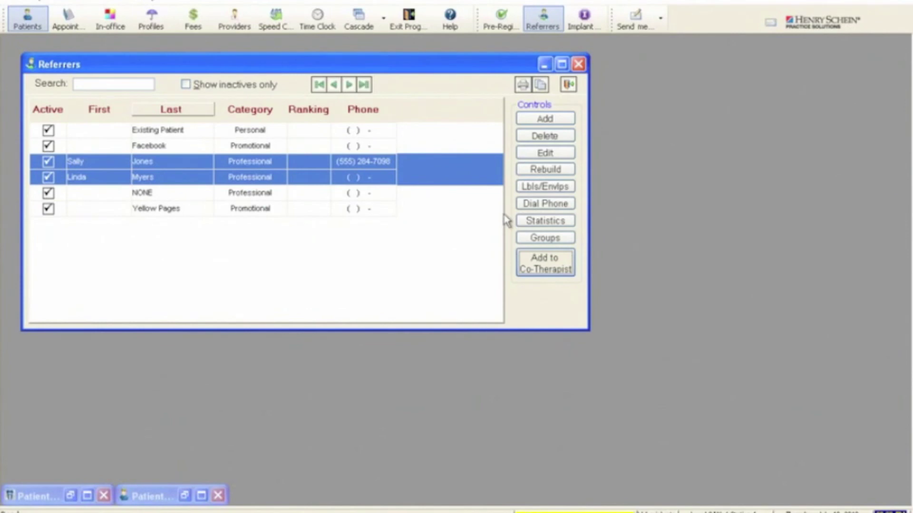
Step: Try to delete the Yellow Pages and Existing Patient referrers together from the Referrers list
left_click(335, 162)
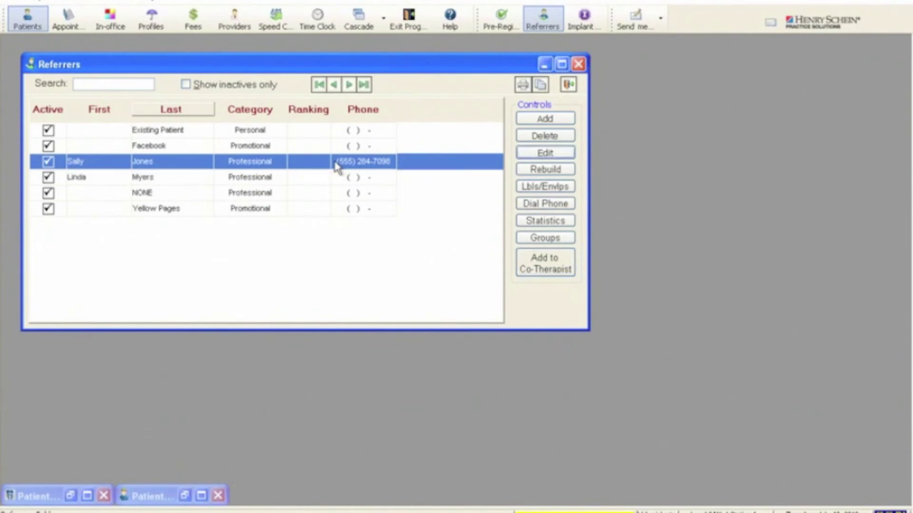
left_click(242, 211)
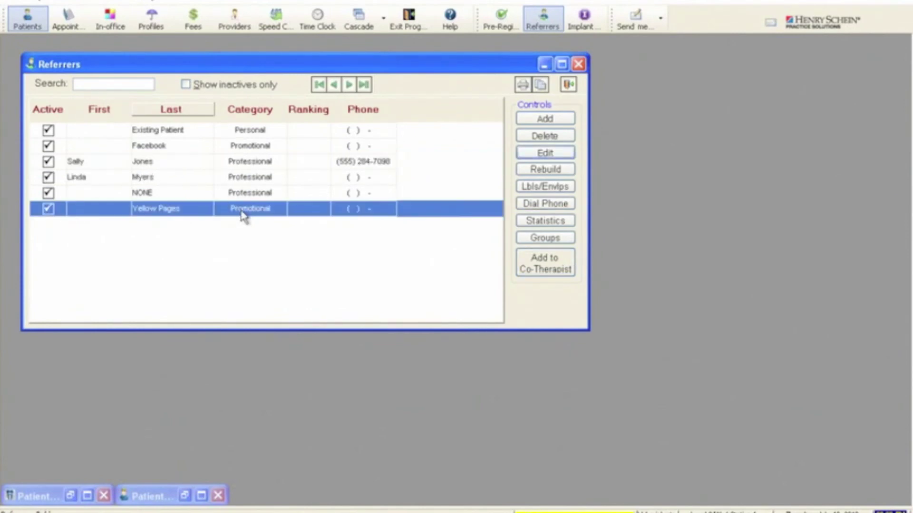
left_click(245, 134, "ctrl")
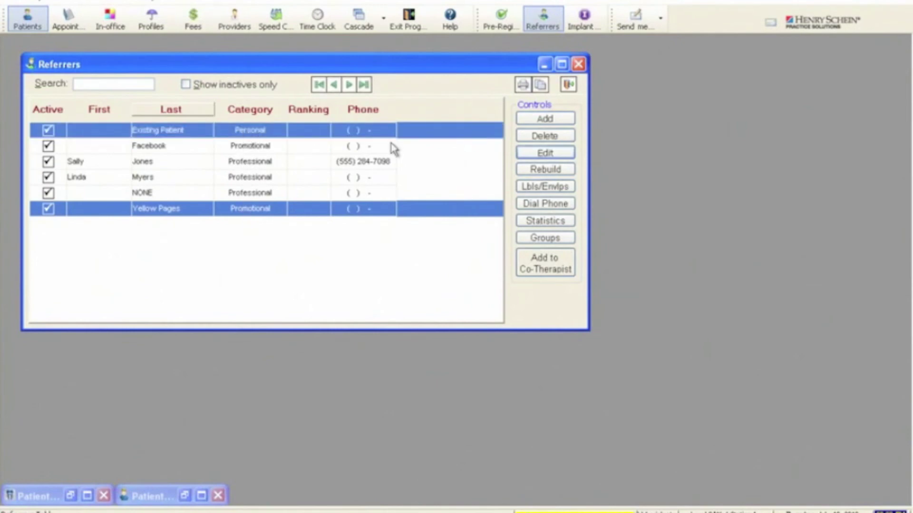
left_click(549, 138)
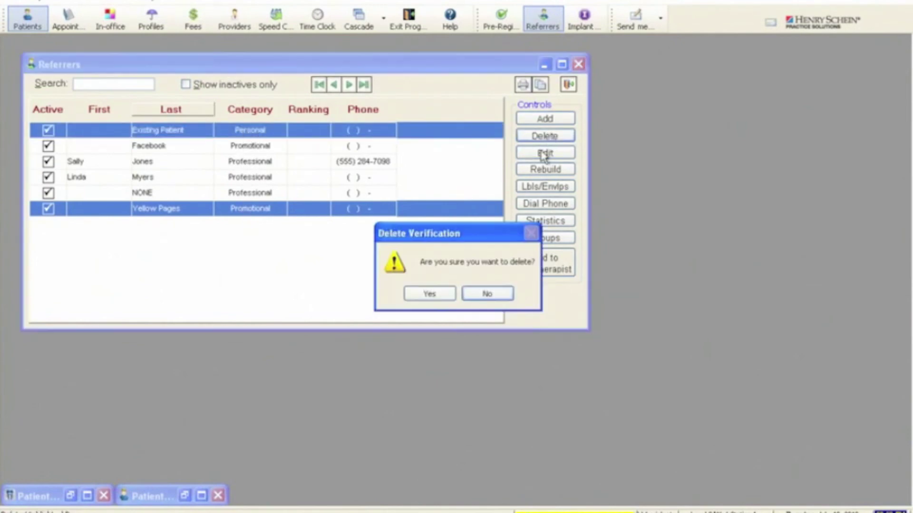
left_click(430, 295)
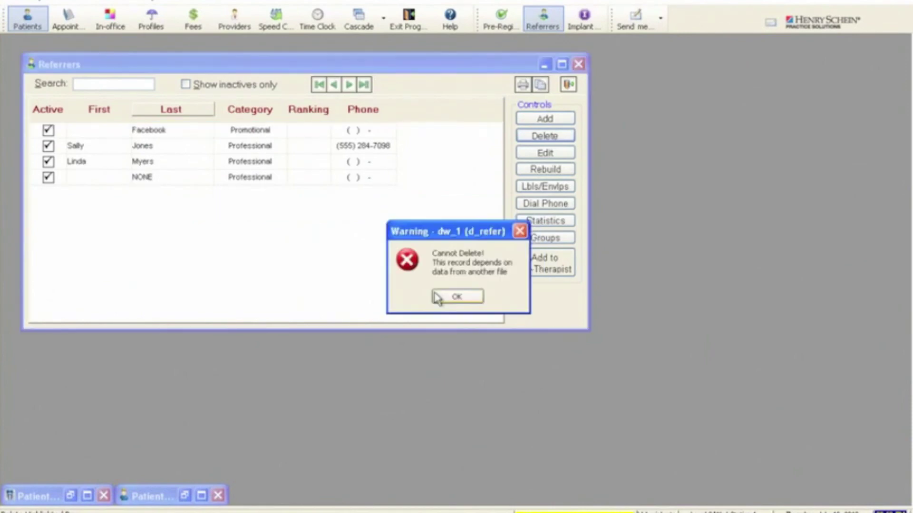
left_click(466, 298)
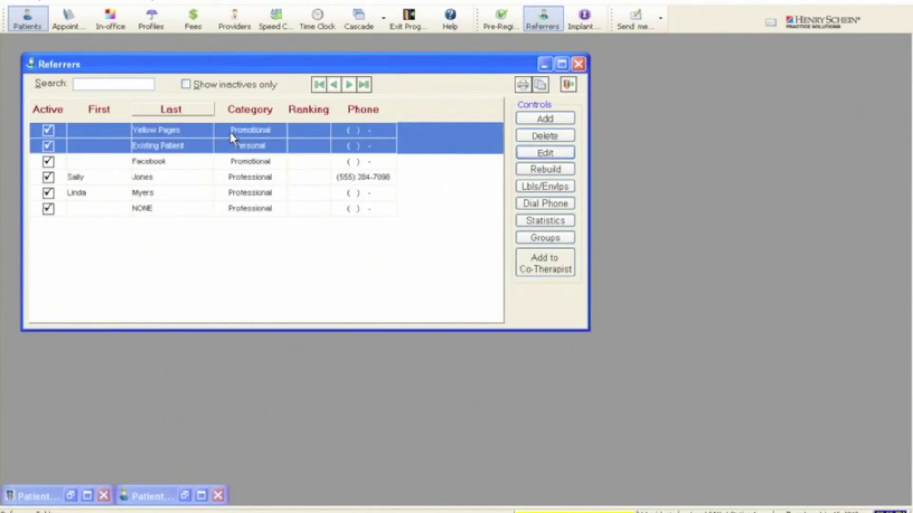
Step: Open the endodontist referrer's record for editing and compare the company or practice entries for the main location and Location 2
left_click(237, 183)
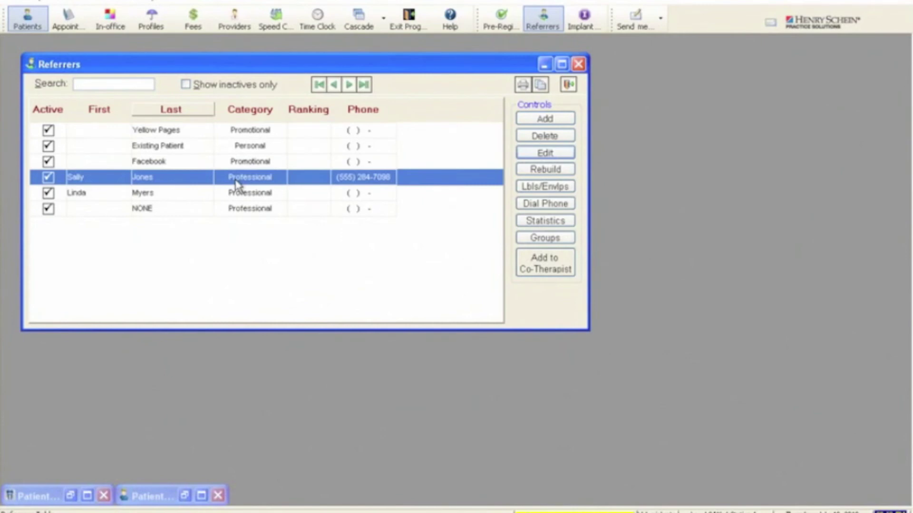
left_click(551, 153)
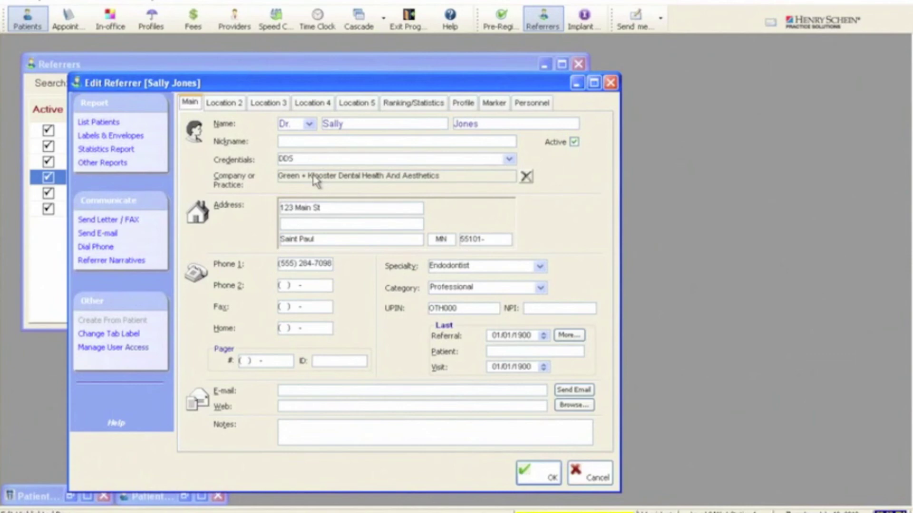
left_click(225, 110)
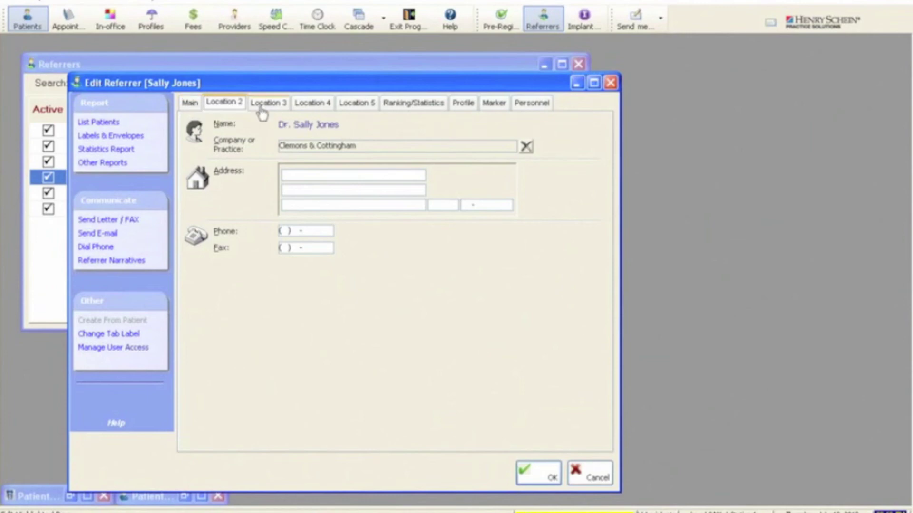
left_click(192, 105)
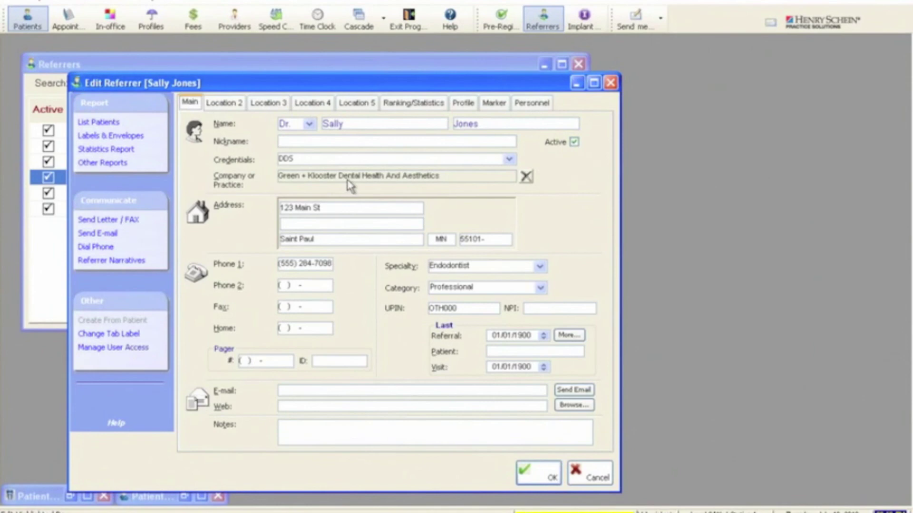
left_click(237, 103)
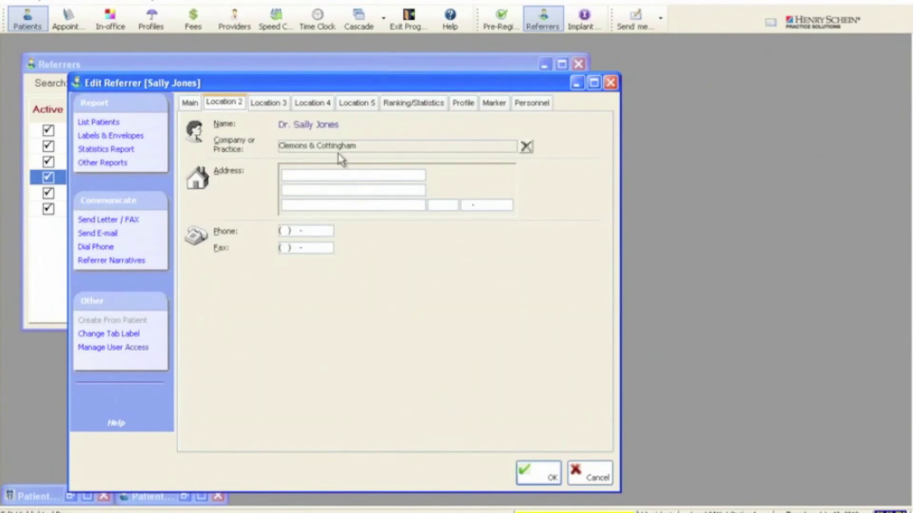
Step: Enter the street address and ZIP code for the endodontist referrer's Location 2 and save the record
left_click(330, 172)
type("123 1 st ave")
key("Tab")
key("Tab")
key("Tab")
key("Tab")
type("90232")
key("Tab")
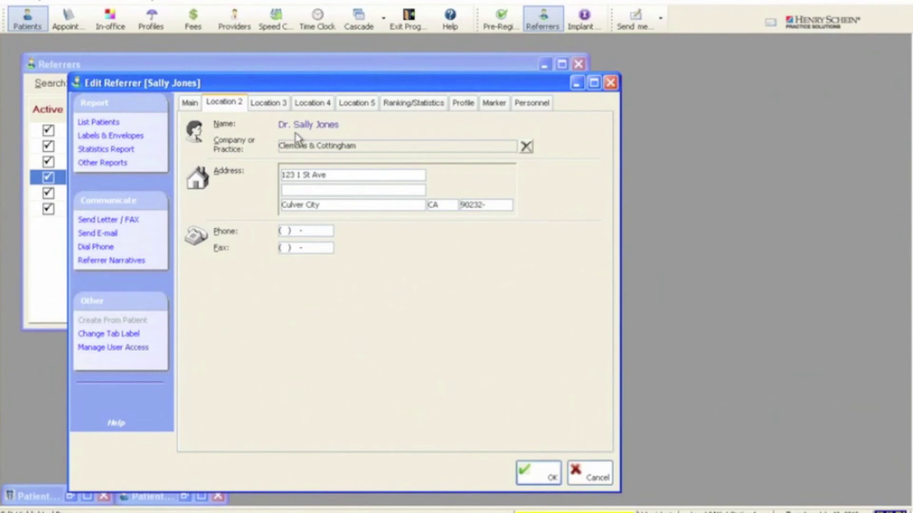
left_click(537, 475)
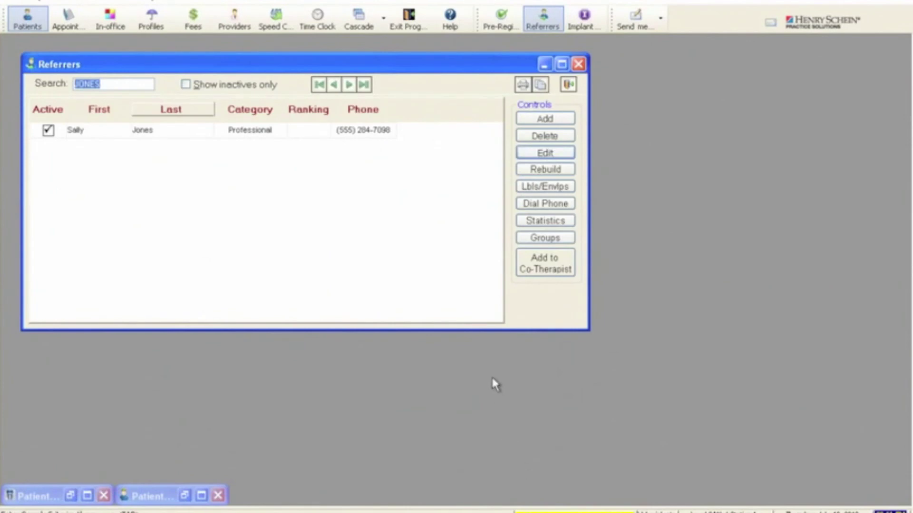
Step: Review the Referrer Reports grouping options Company/Practice, Specialty and None, then close the report options and the Referrers list
left_click(523, 87)
left_click(546, 106)
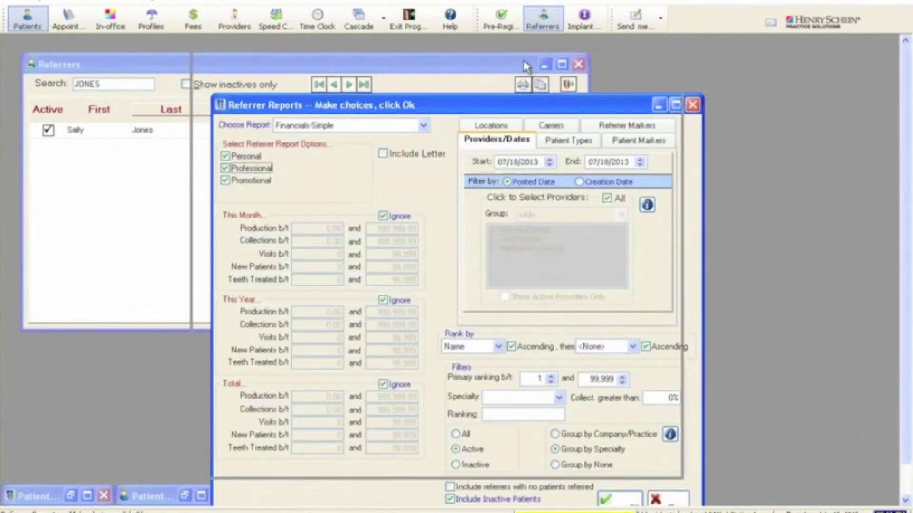
left_click_drag(538, 102, 518, 57)
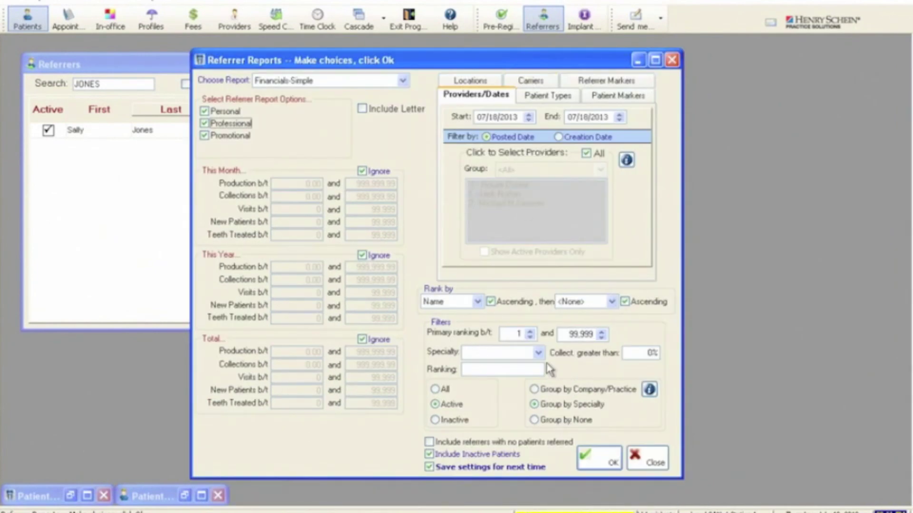
left_click(563, 389)
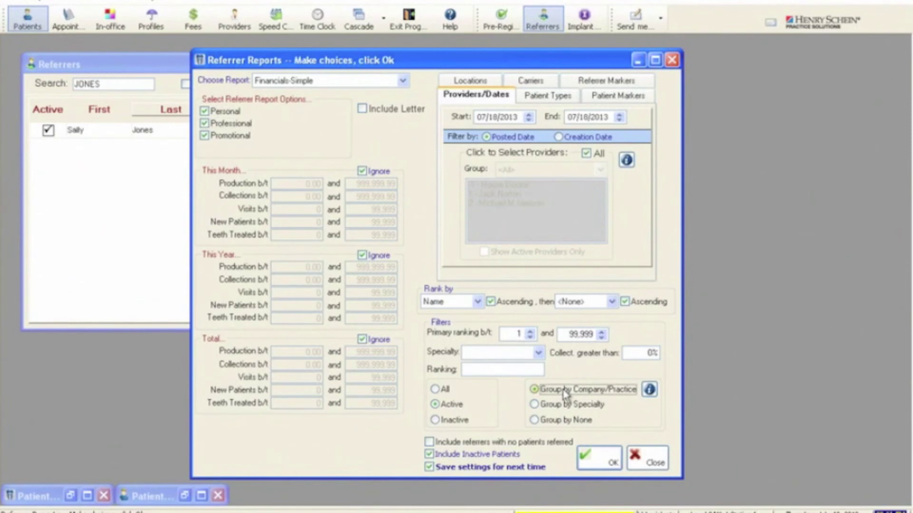
left_click(562, 405)
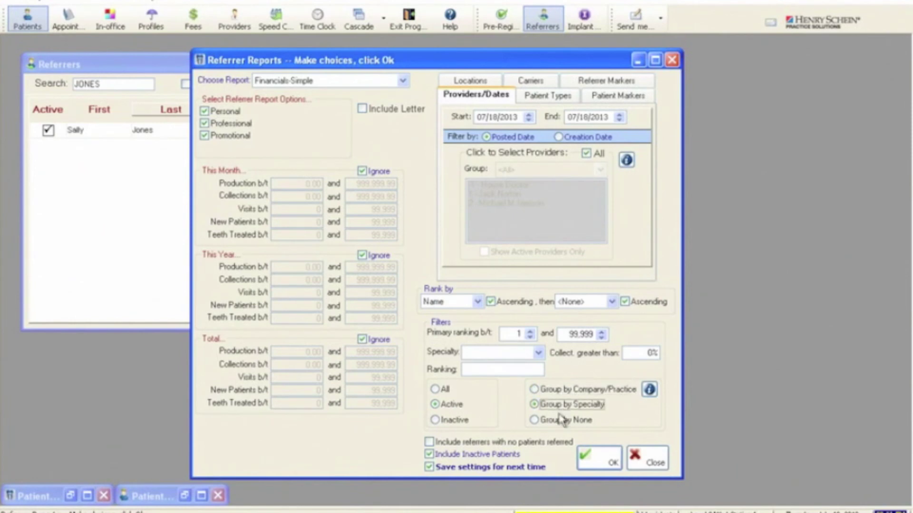
left_click(561, 424)
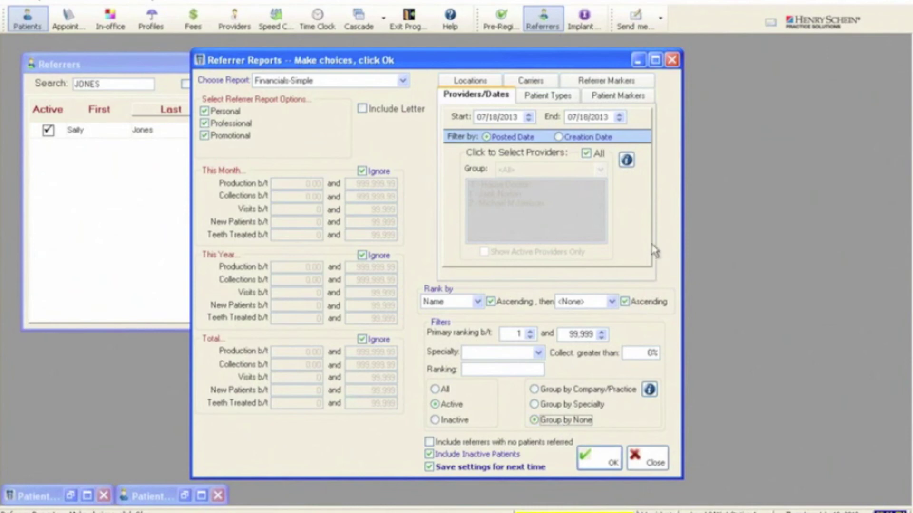
left_click(653, 462)
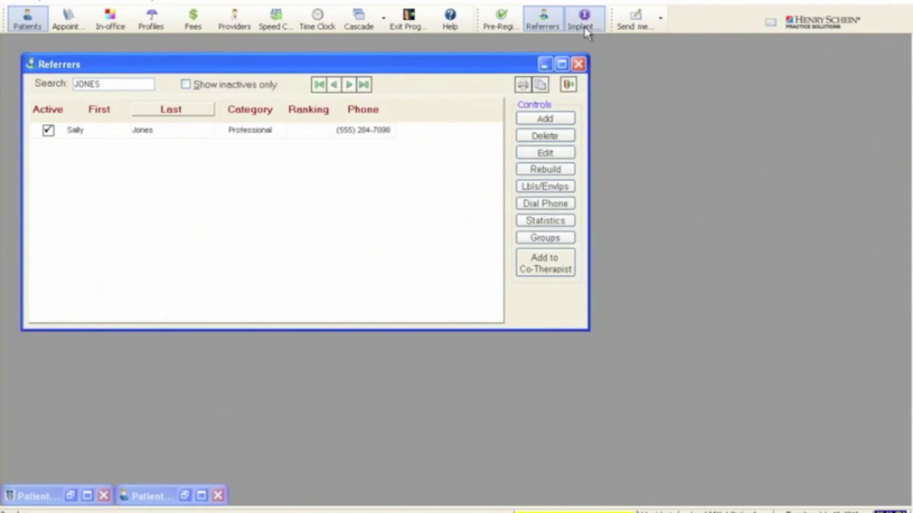
left_click(579, 64)
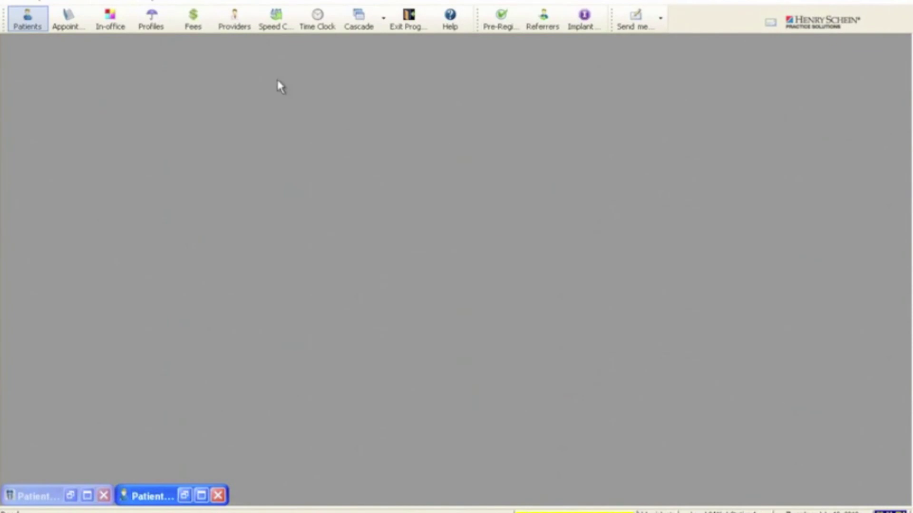
Step: In the Procedure Type and Frequency report options, add procedure codes 007140 and 007210 to the Teeth Removed category
left_click(50, 2)
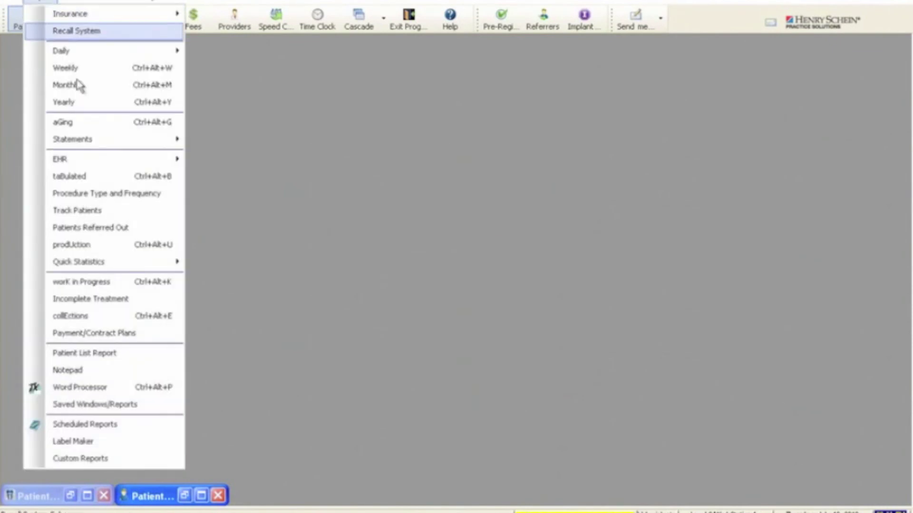
left_click(128, 195)
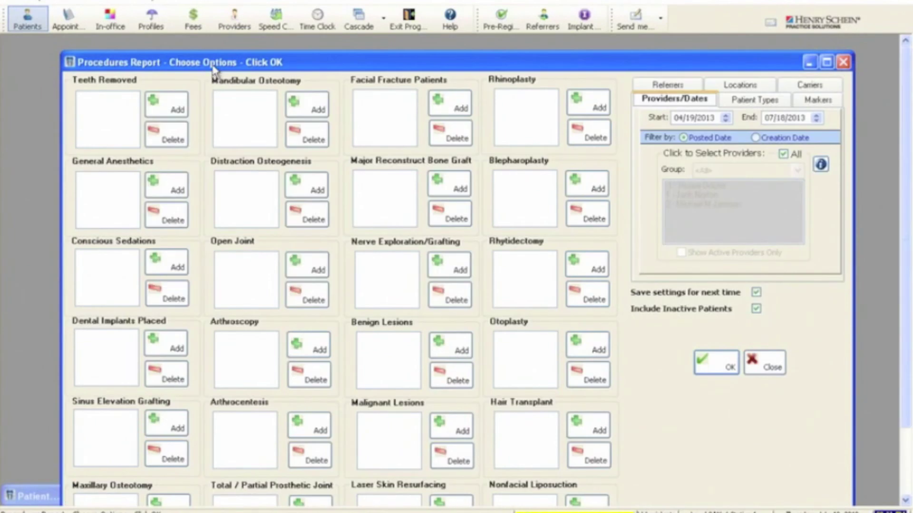
left_click_drag(213, 70, 214, 55)
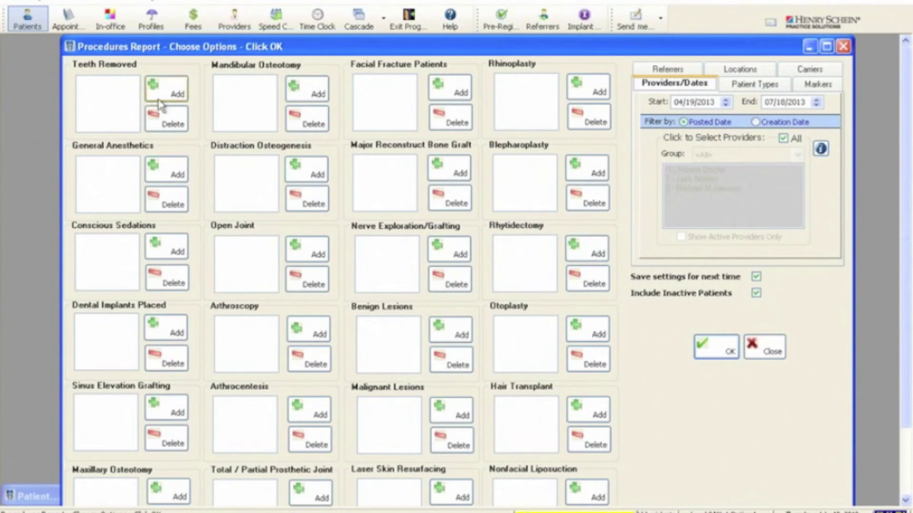
left_click(176, 95)
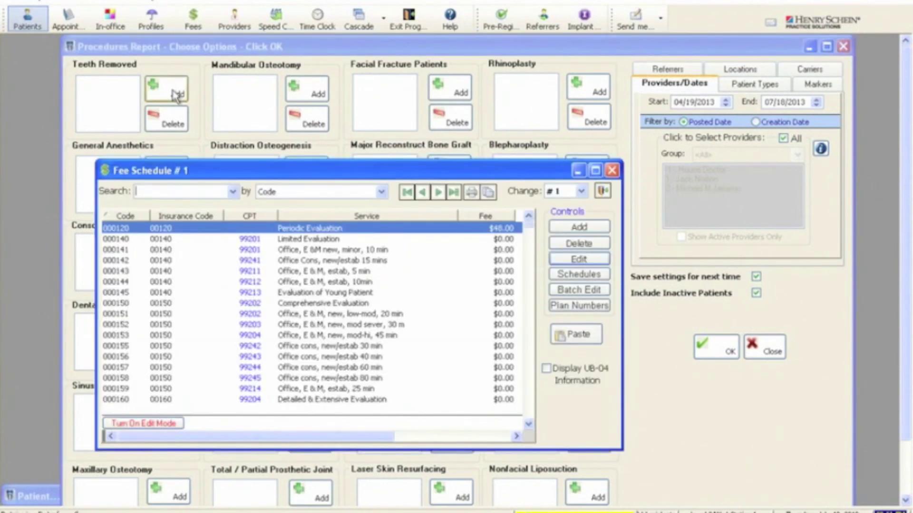
type("007140")
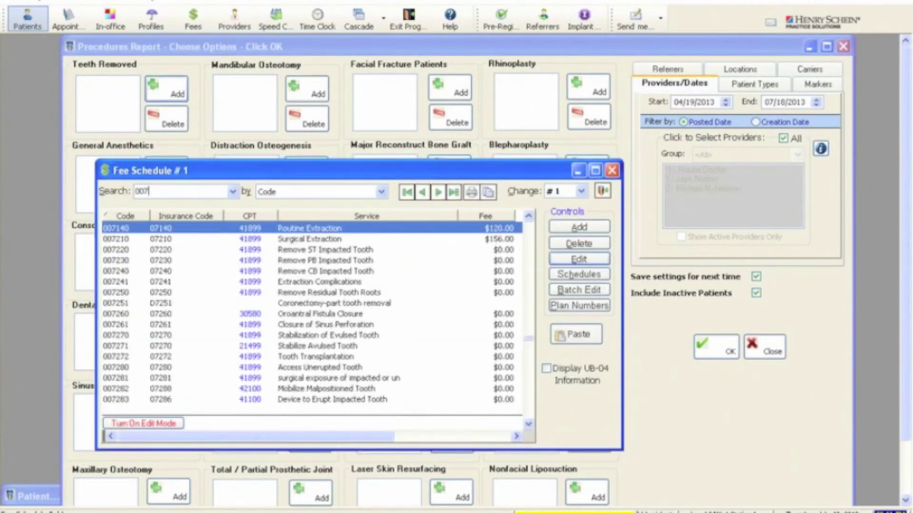
left_click(580, 337)
left_click(173, 97)
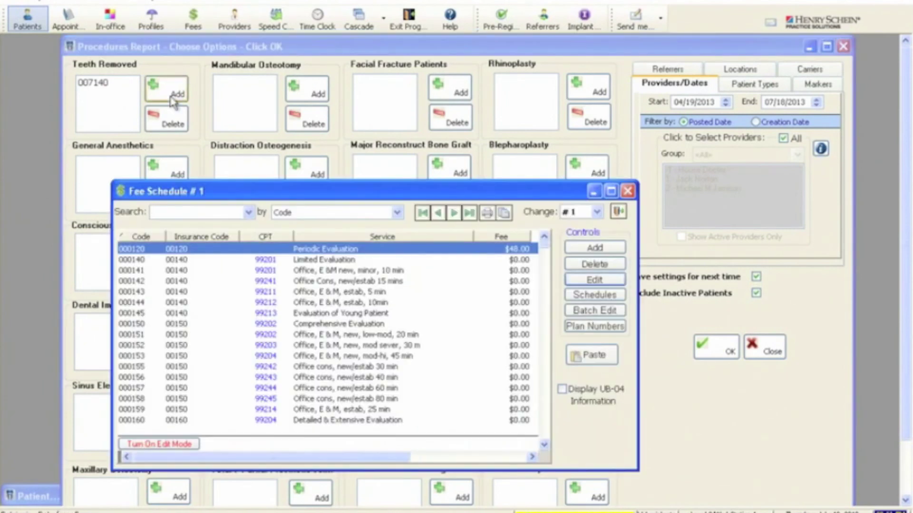
type("007210")
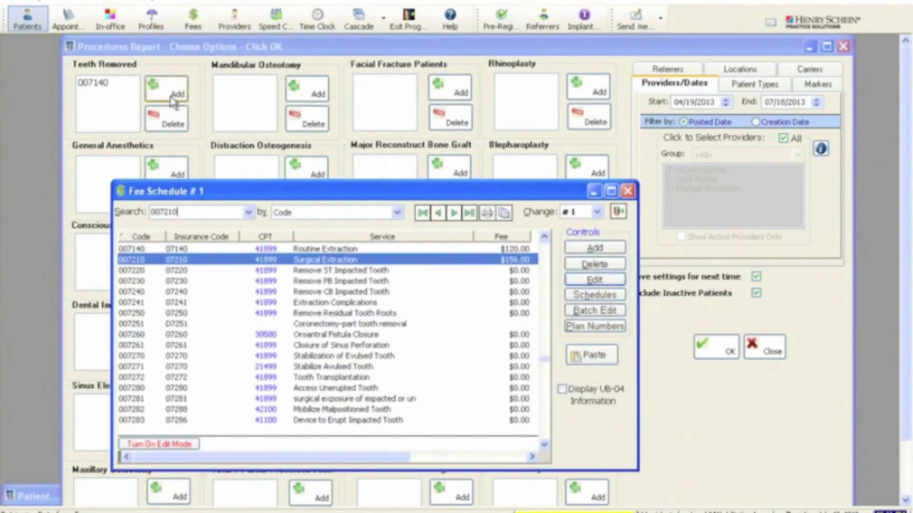
left_click(591, 356)
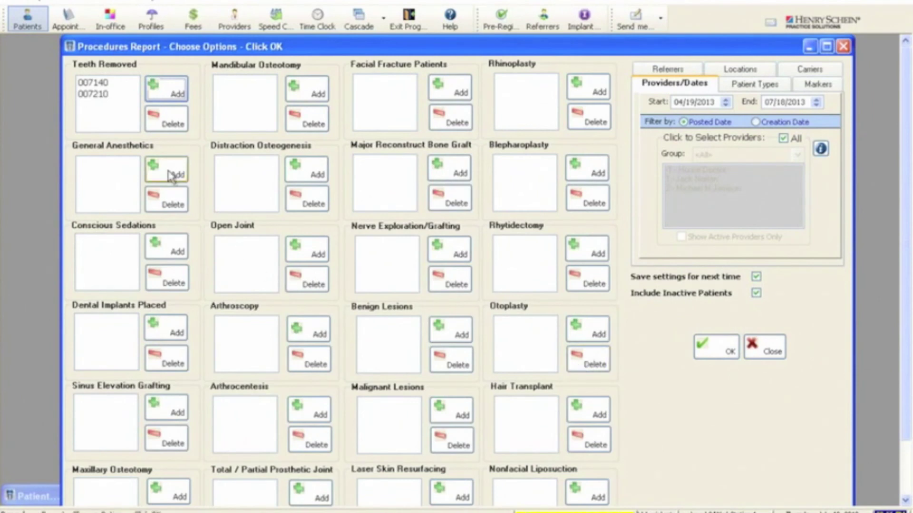
Step: Add procedure code 006010 to the Dental Implants Placed category
left_click(169, 338)
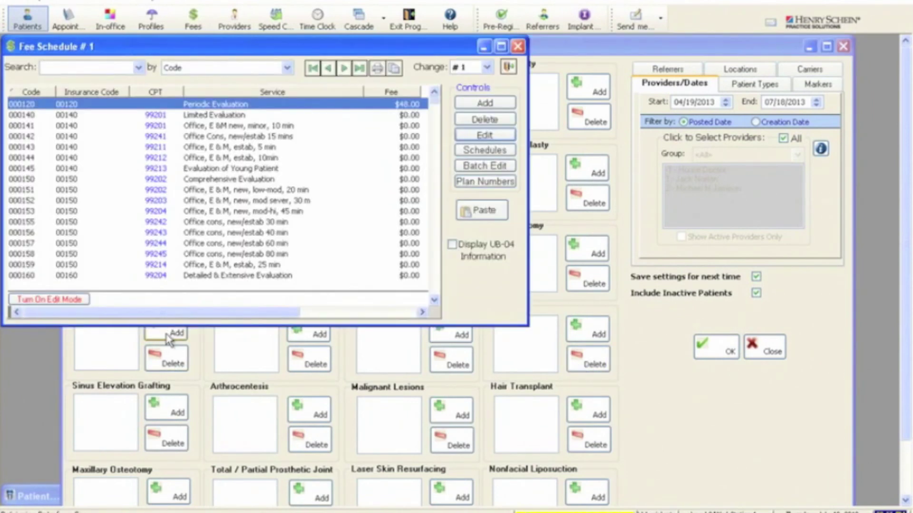
type("006010")
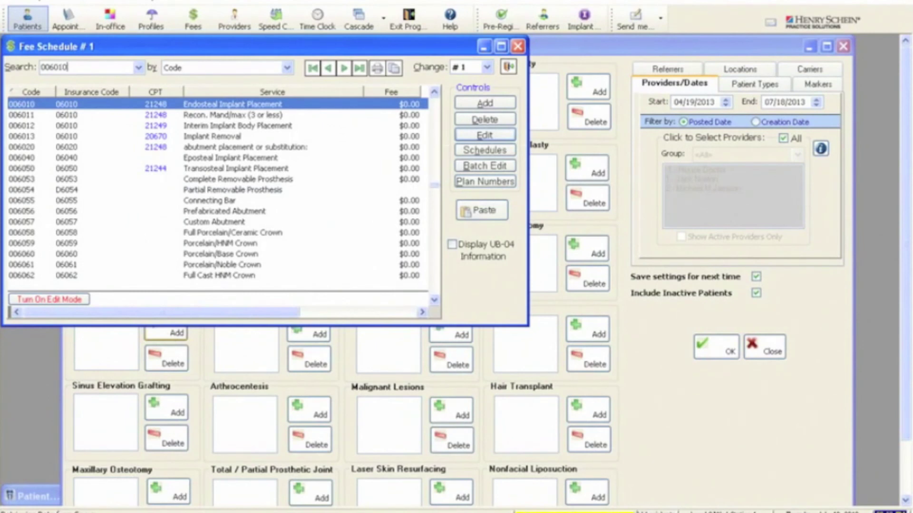
left_click(483, 211)
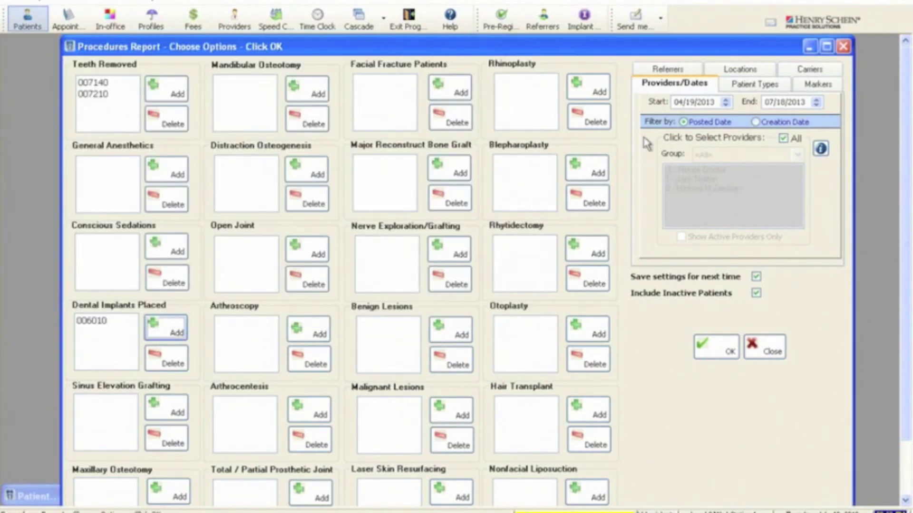
Step: Set the report's start date to 01/01/2013 and generate the Procedure Type and Frequency report
left_click(675, 102)
type("010")
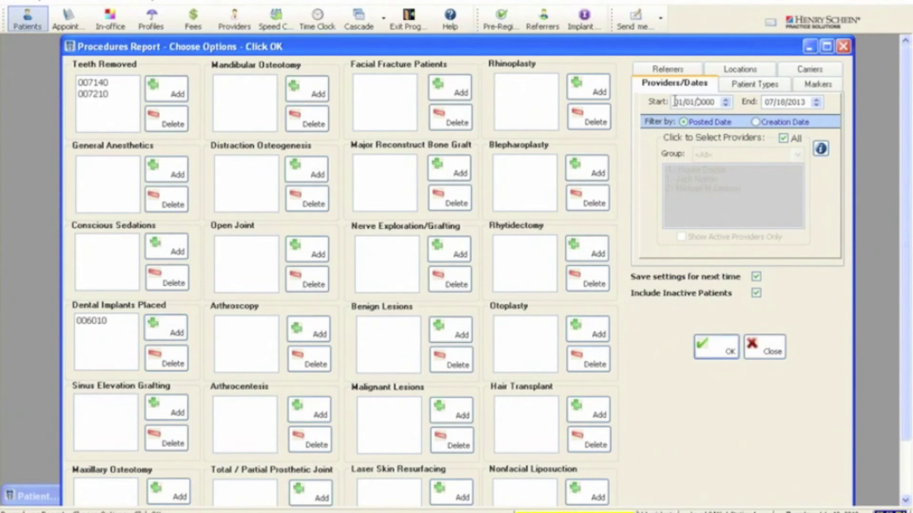
key("Tab")
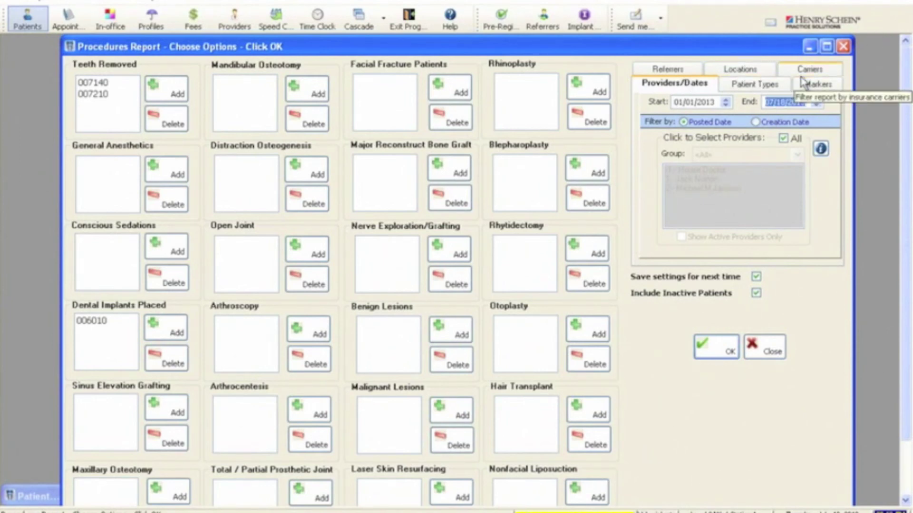
left_click(726, 353)
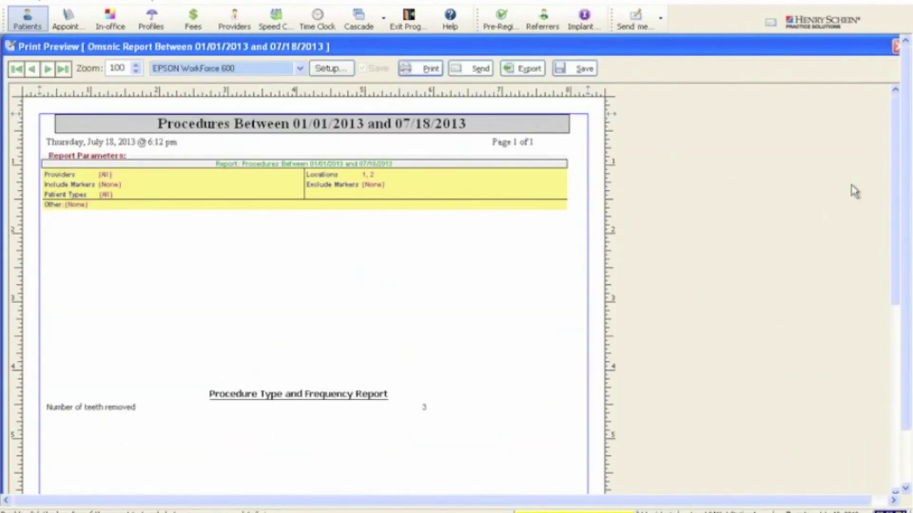
Step: Review the procedure counts in the report preview, then close the preview and the report options
left_click_drag(894, 179, 897, 219)
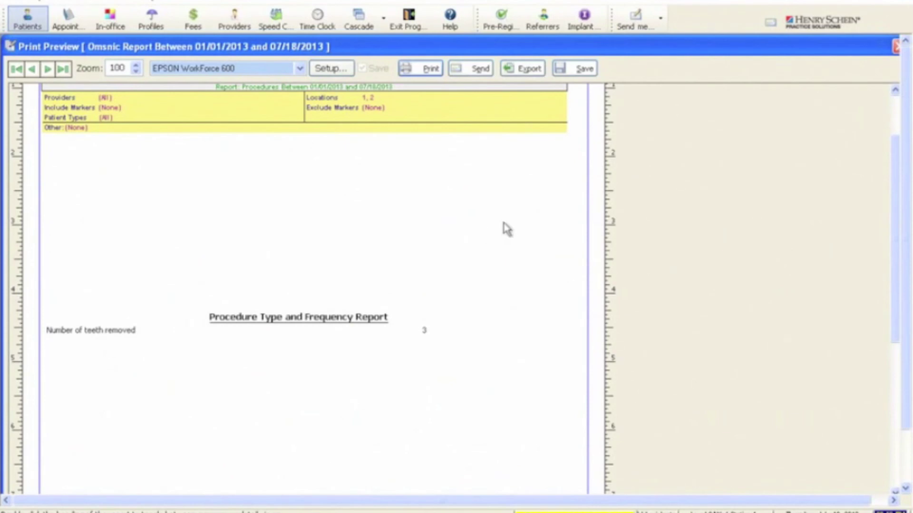
left_click(897, 48)
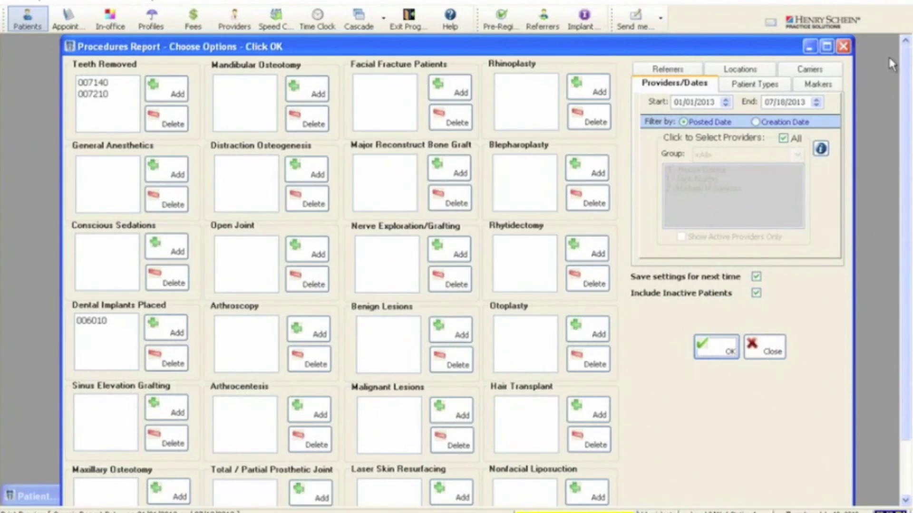
left_click(844, 47)
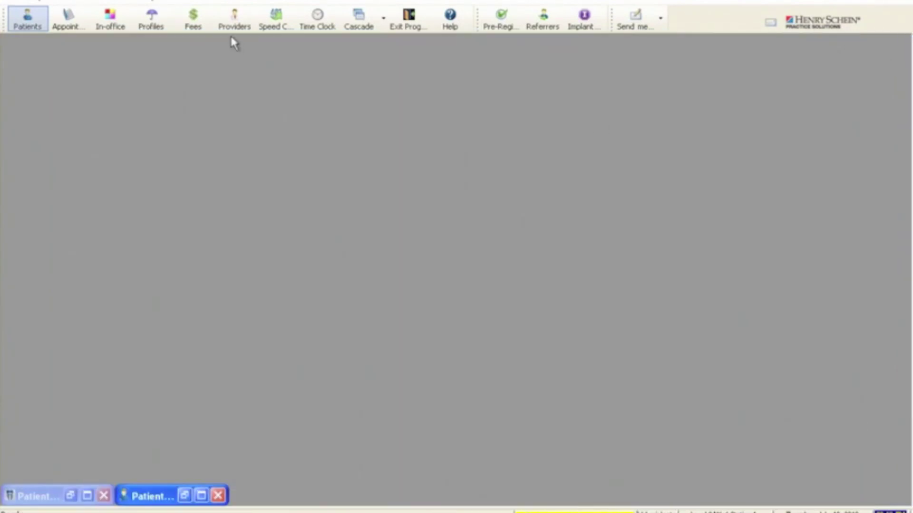
Step: Open the print options for patient statements, review the general settings down to the output mode, and close them without printing
left_click(50, 2)
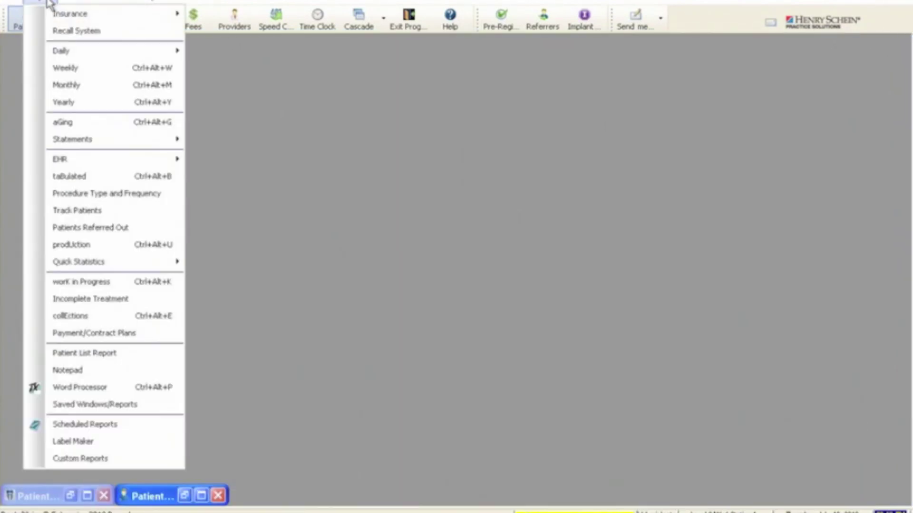
mouse_move(102, 143)
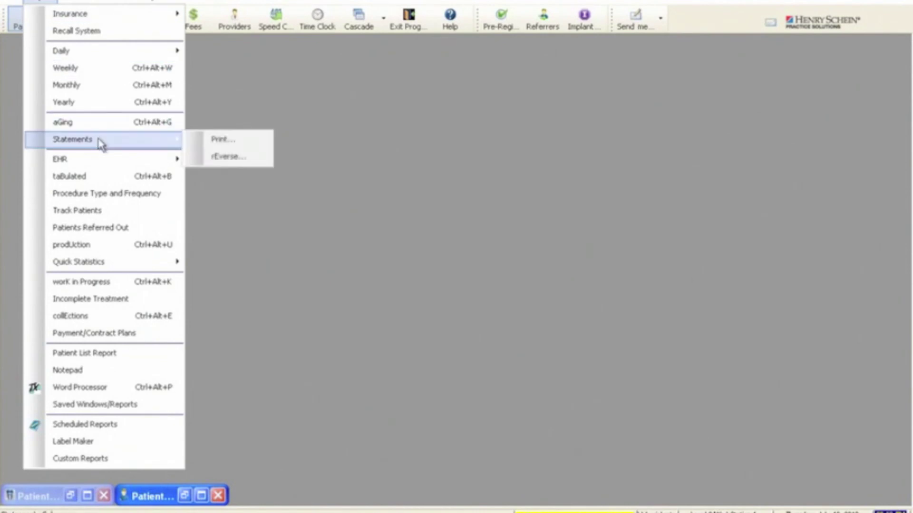
left_click(209, 141)
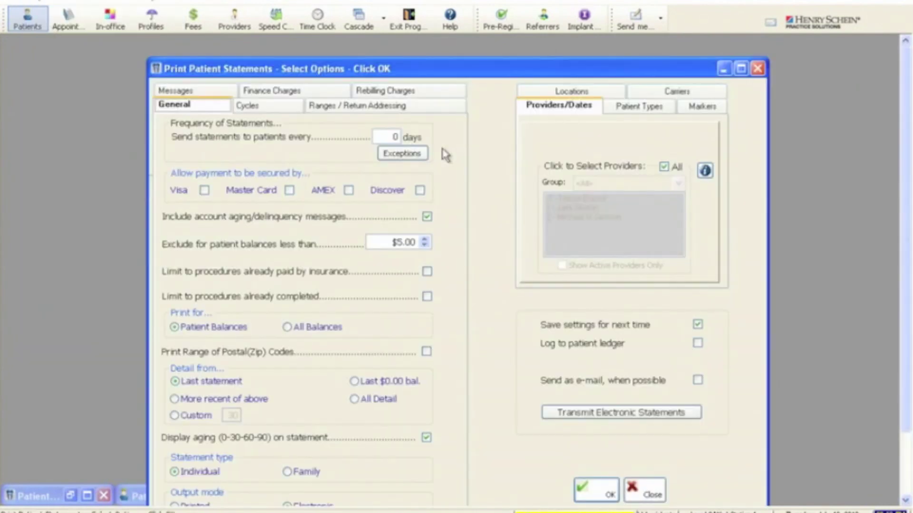
left_click_drag(466, 72, 456, 33)
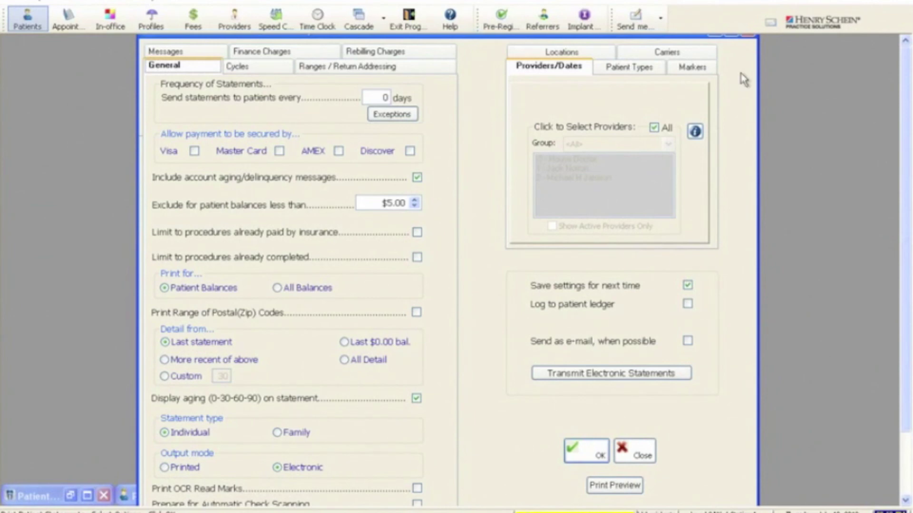
left_click(749, 36)
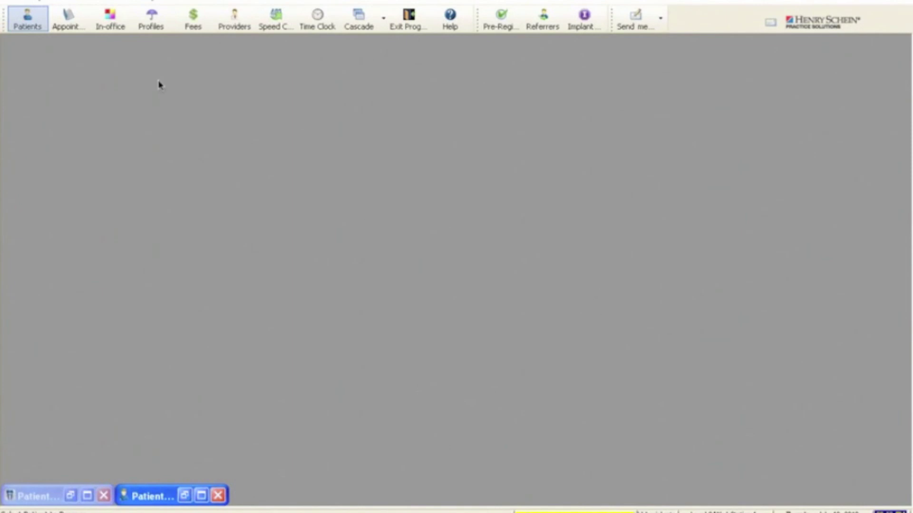
Step: Look up the test patient, open the patient's record and bring up the implant case history
left_click(28, 19)
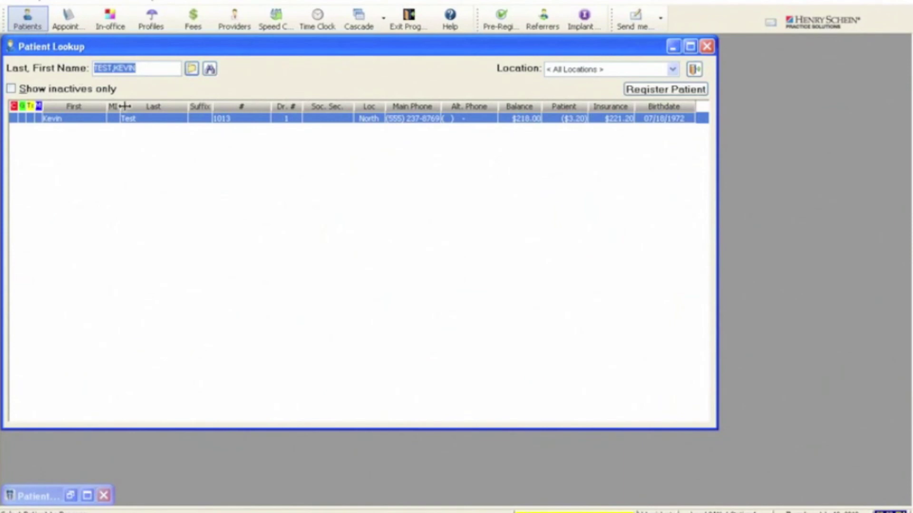
double_click(141, 118)
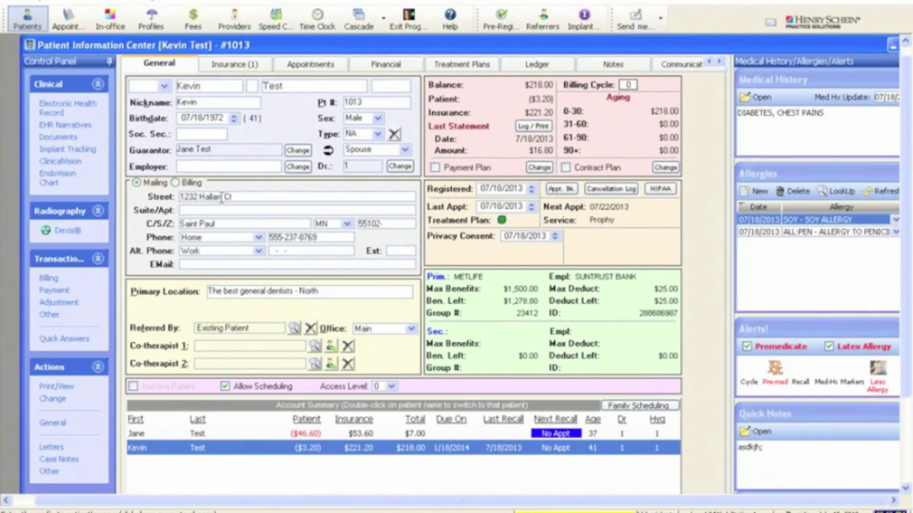
left_click(85, 151)
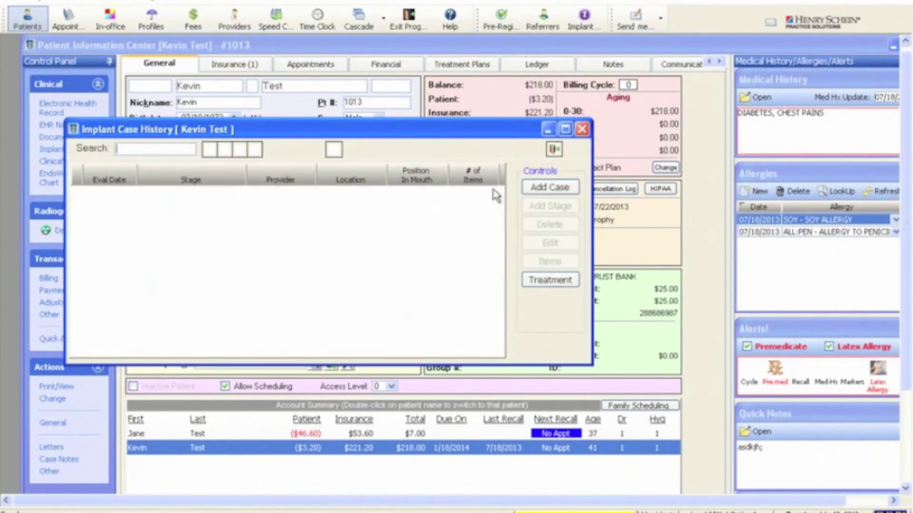
Step: Add an implant case at the Consultation Initial stage for teeth 7 and 8 and save it
left_click(548, 187)
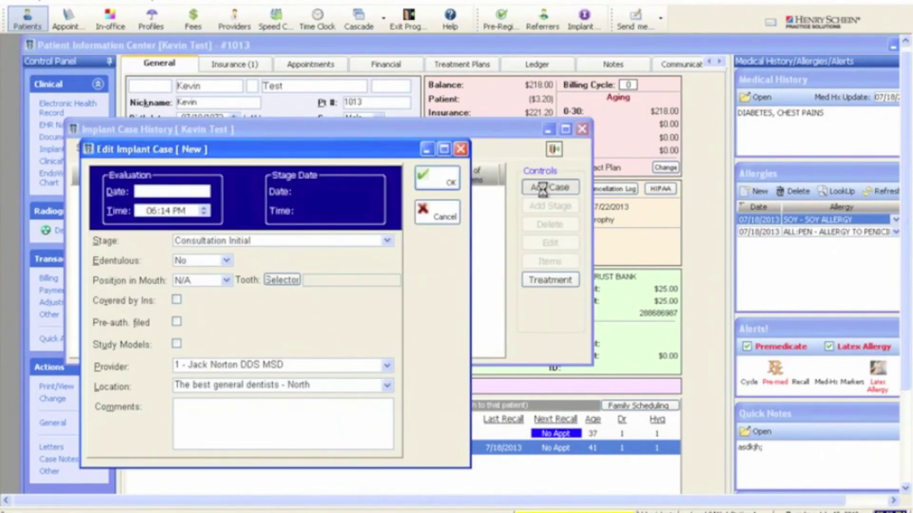
left_click(283, 281)
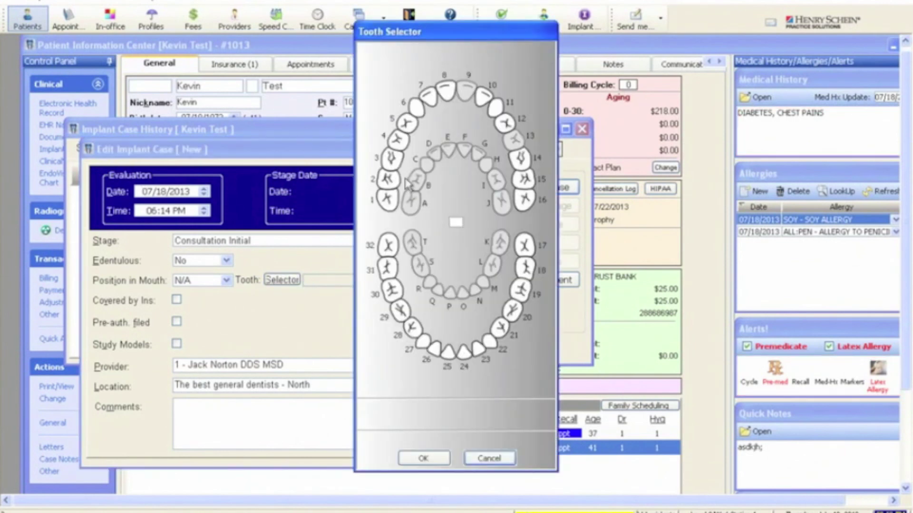
left_click(430, 98)
left_click(446, 90)
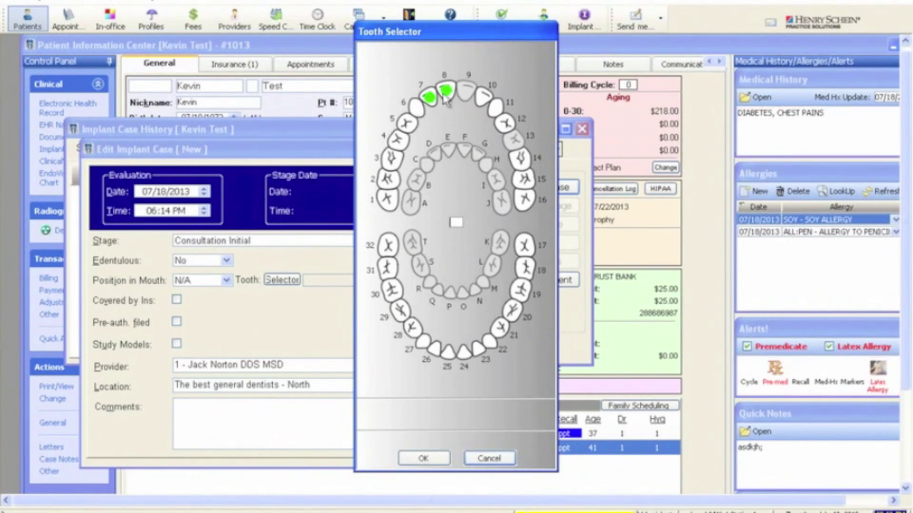
left_click(427, 458)
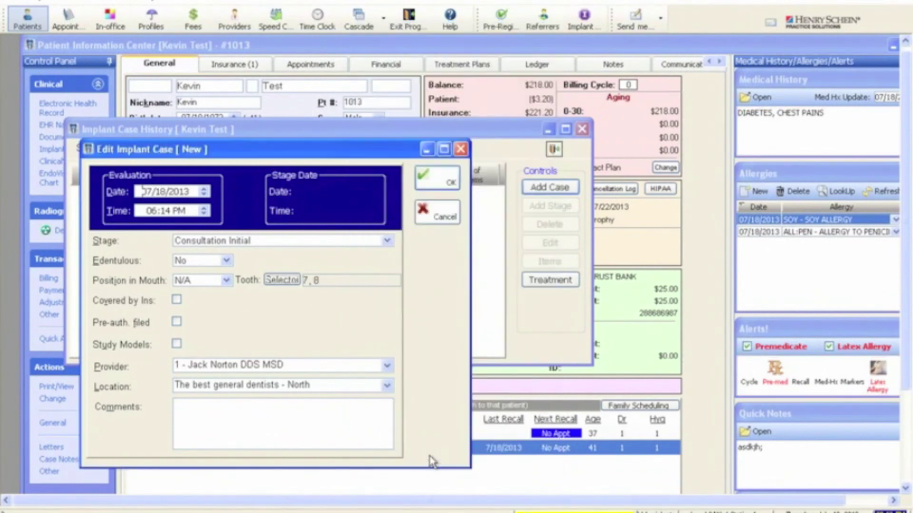
left_click(433, 182)
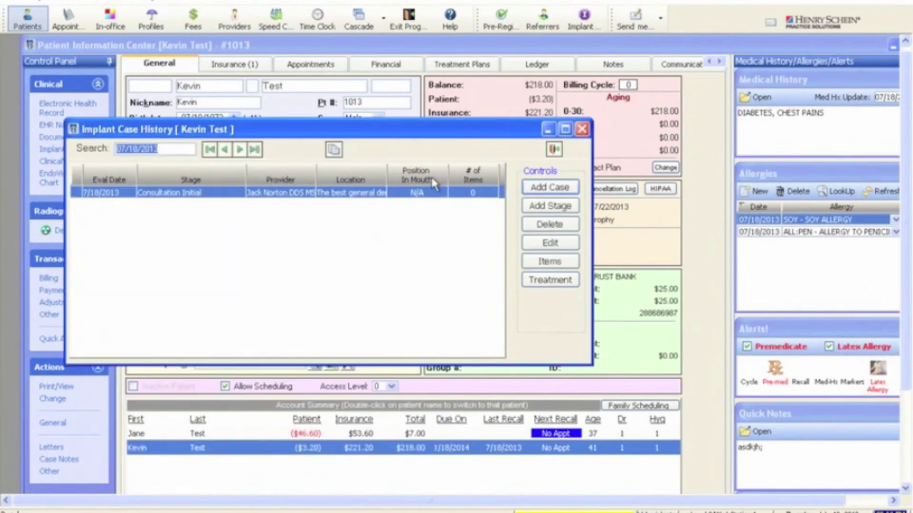
Step: Add an Implant Placed stage to the new implant case and save it
left_click(533, 206)
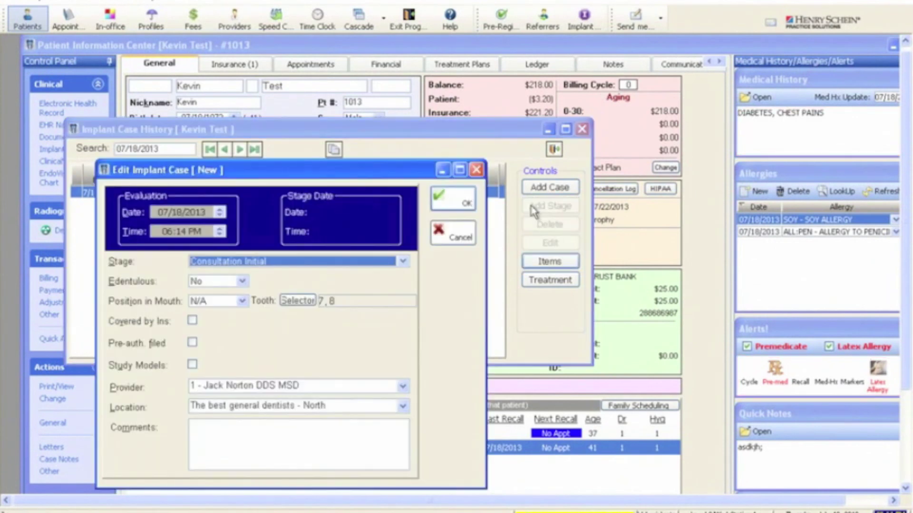
left_click(365, 263)
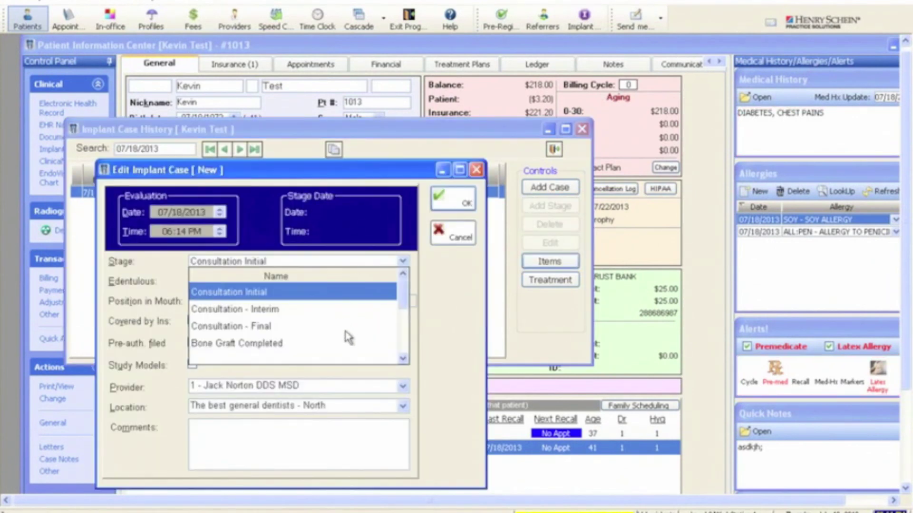
scroll(401, 299, "down", 1)
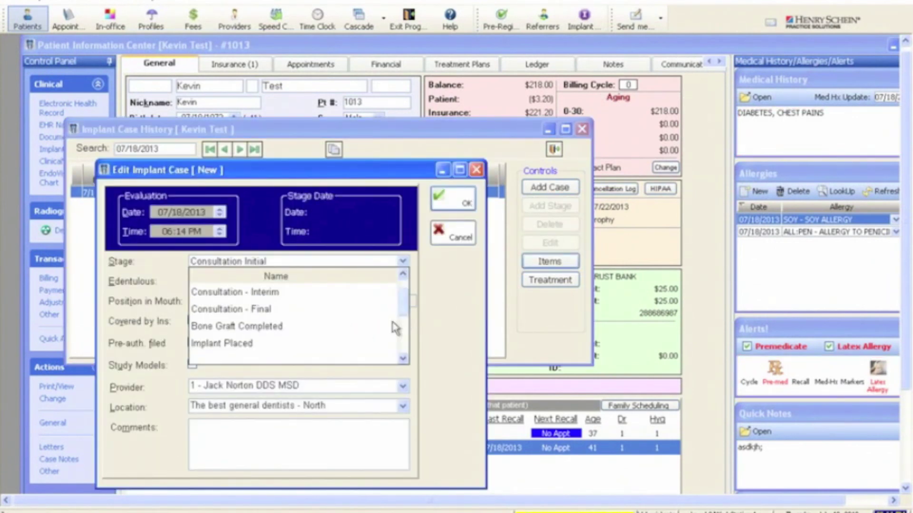
left_click(332, 344)
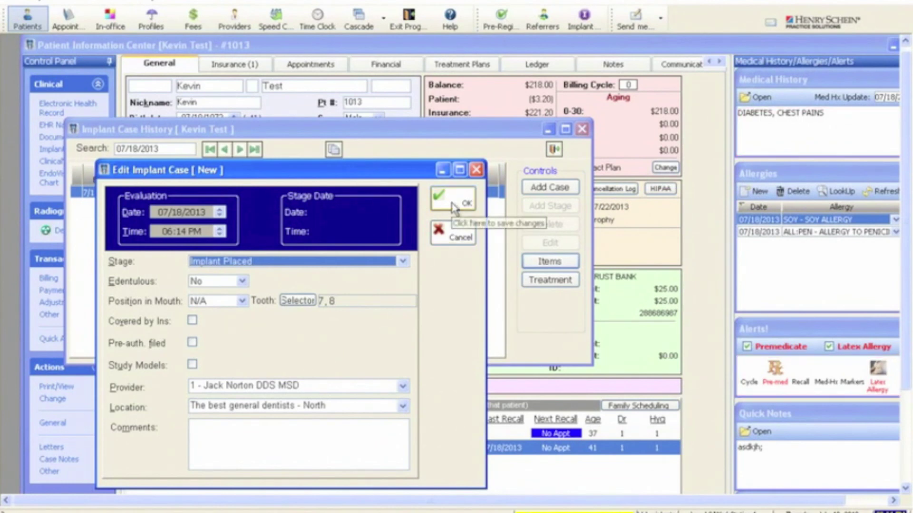
left_click(452, 204)
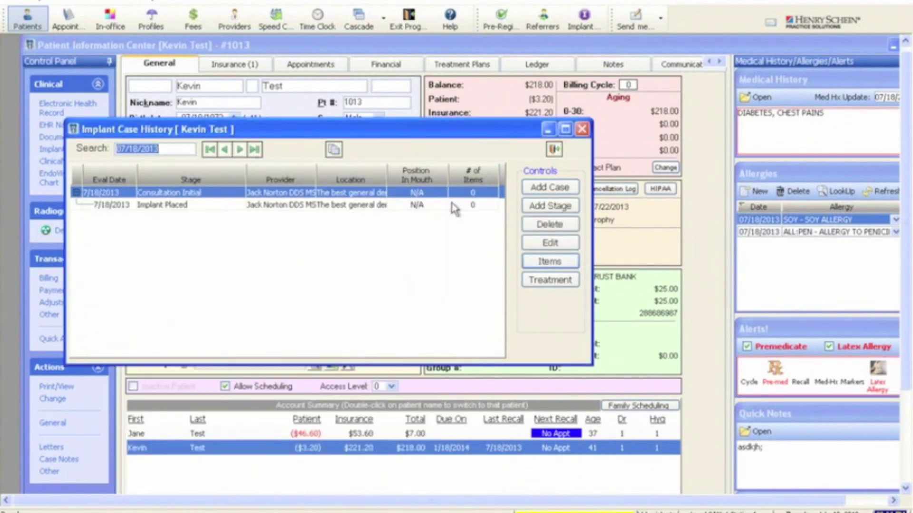
Step: Start an implant details entry for the Implant Placed stage, and check the implant inventory table for tooth 7 without choosing an item
left_click(375, 205)
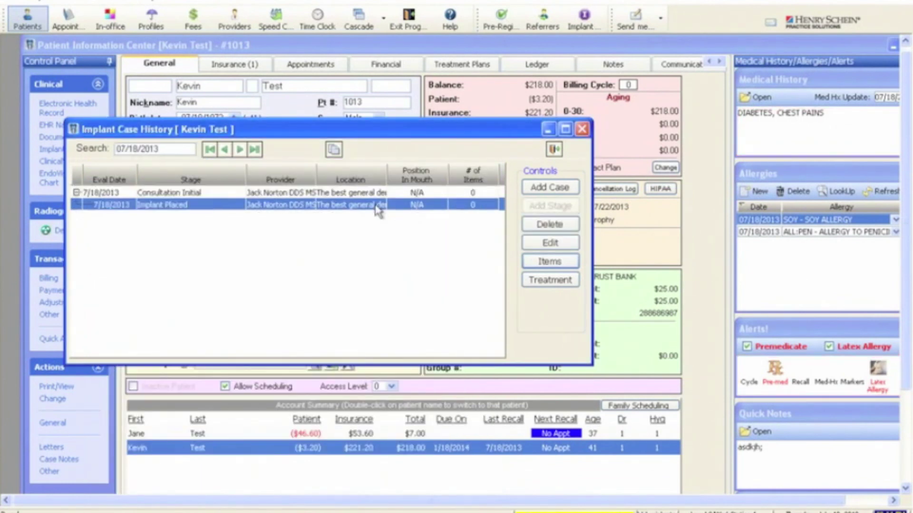
left_click(550, 263)
left_click(590, 252)
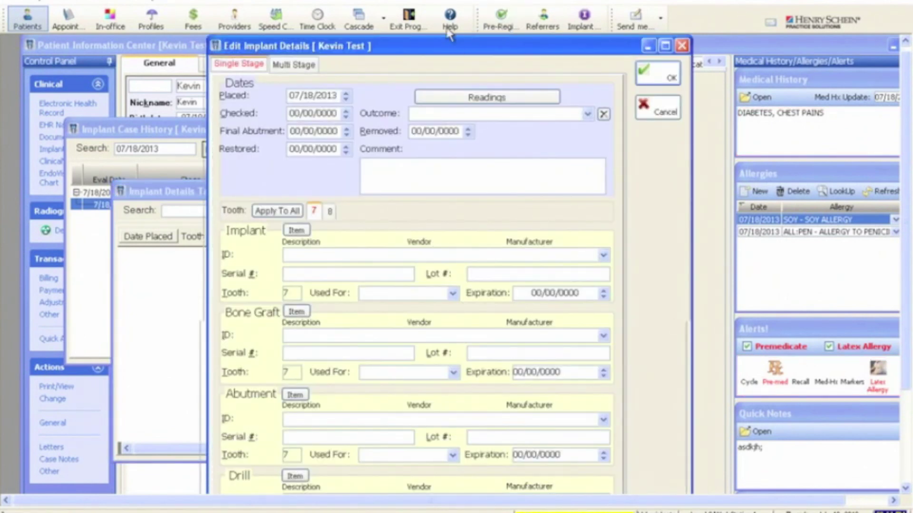
left_click_drag(466, 51, 443, 37)
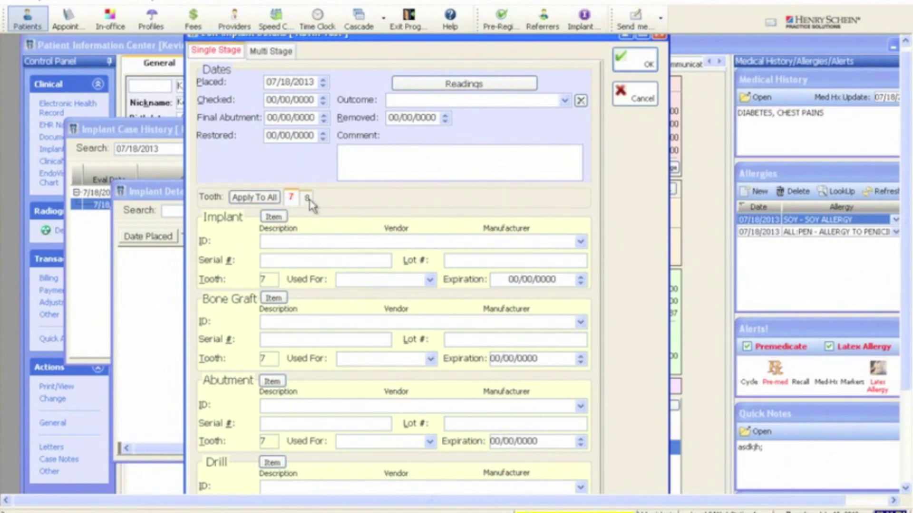
left_click(276, 218)
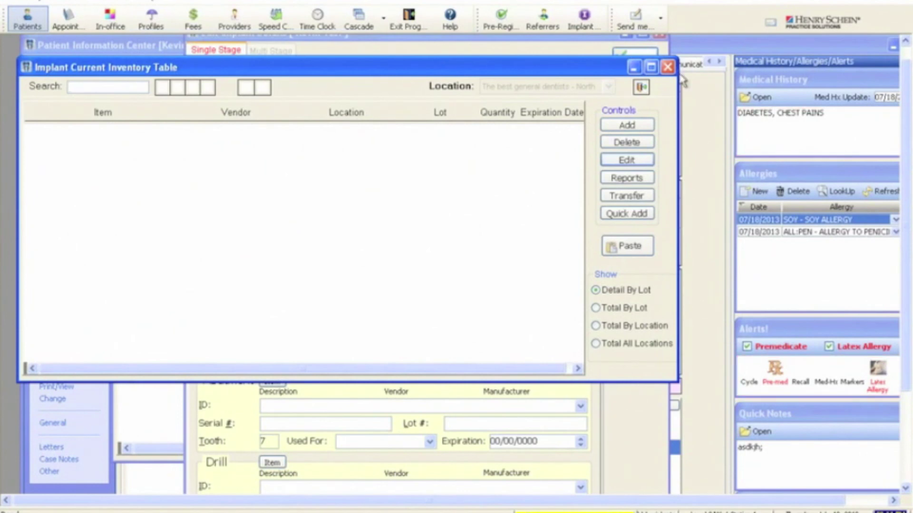
left_click(668, 67)
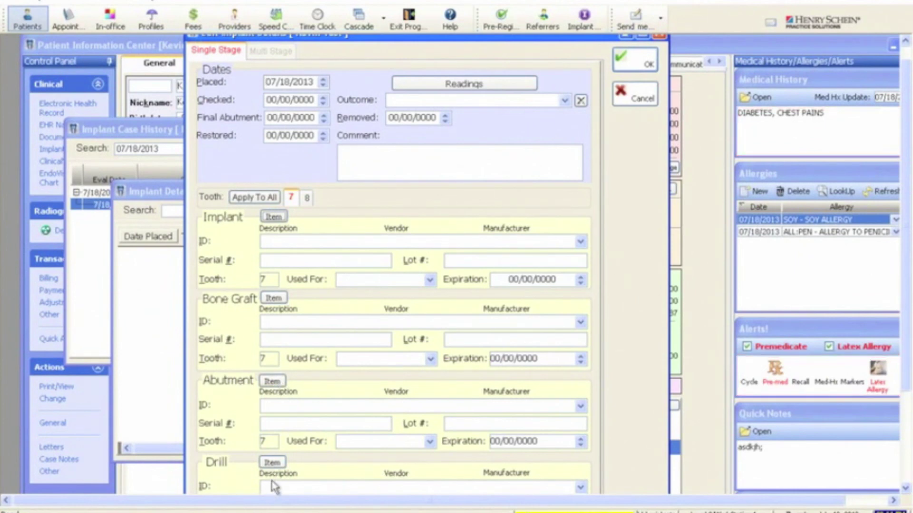
Step: Open the implant's readings and examine the bone loss, Ostell (ISQ) and torque fields
left_click(457, 87)
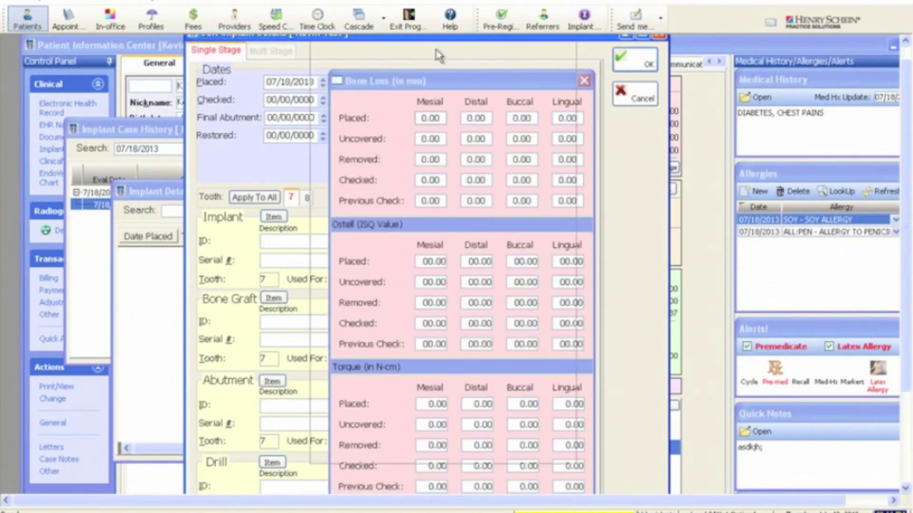
left_click_drag(461, 81, 438, 54)
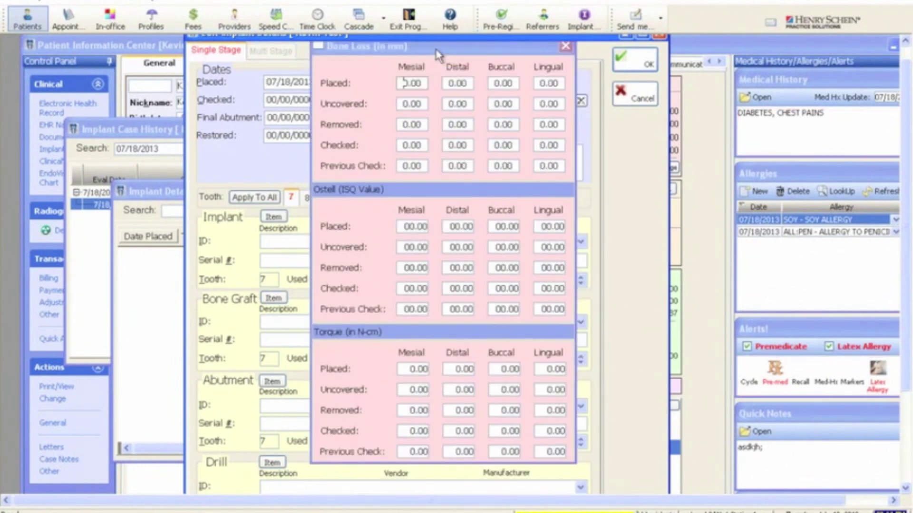
left_click_drag(436, 51, 434, 55)
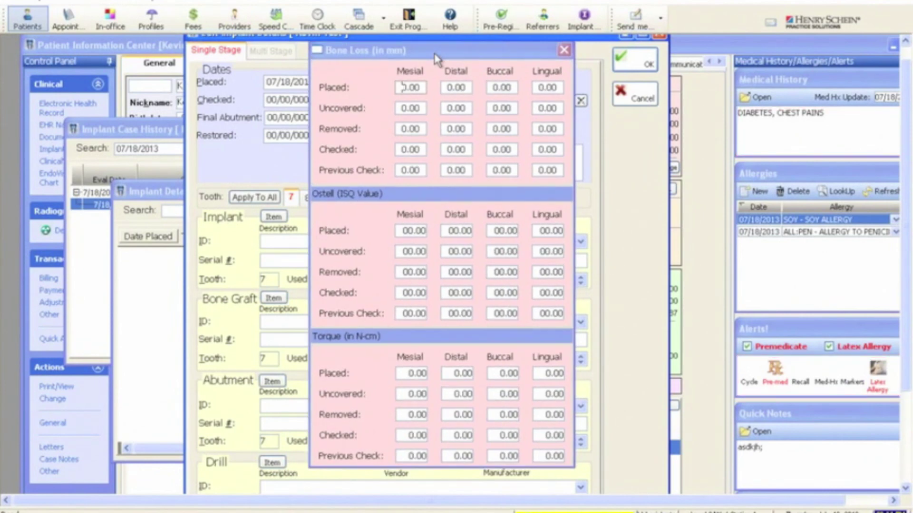
Step: Close the implant readings and discard the implant details entry without saving changes
left_click(567, 51)
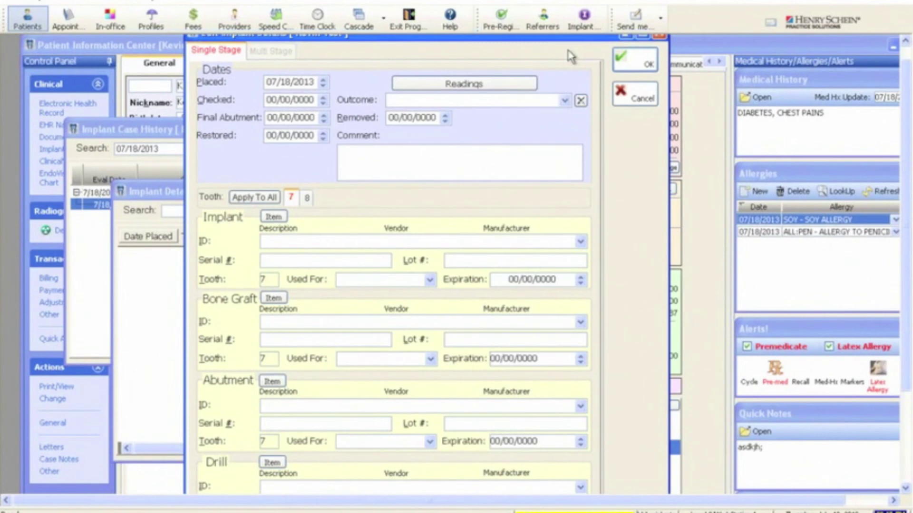
left_click(659, 36)
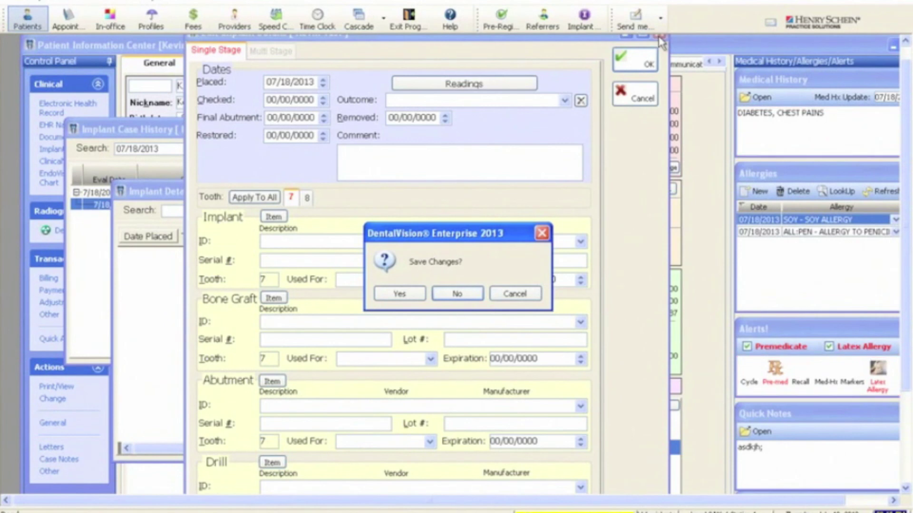
key("Return")
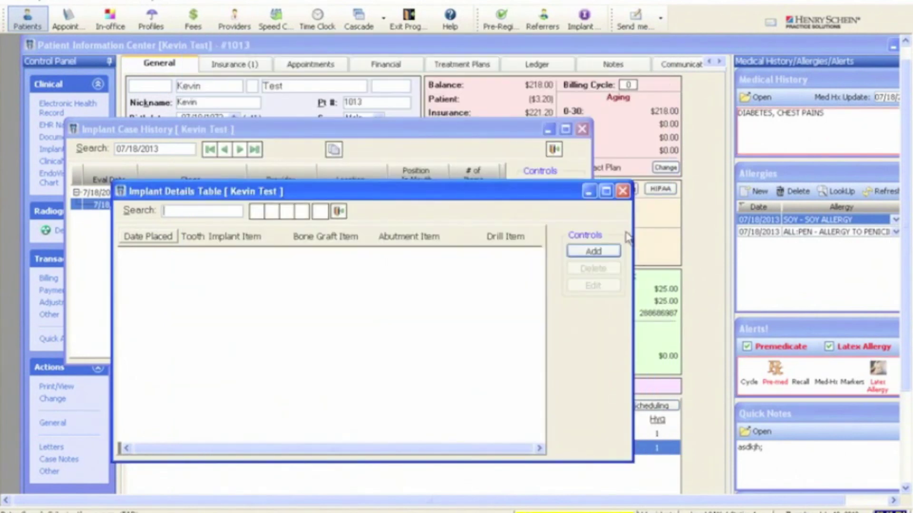
Step: Close the implant details table and case history, and clear the patient record and patient lookup from the workspace
left_click(623, 191)
left_click(582, 130)
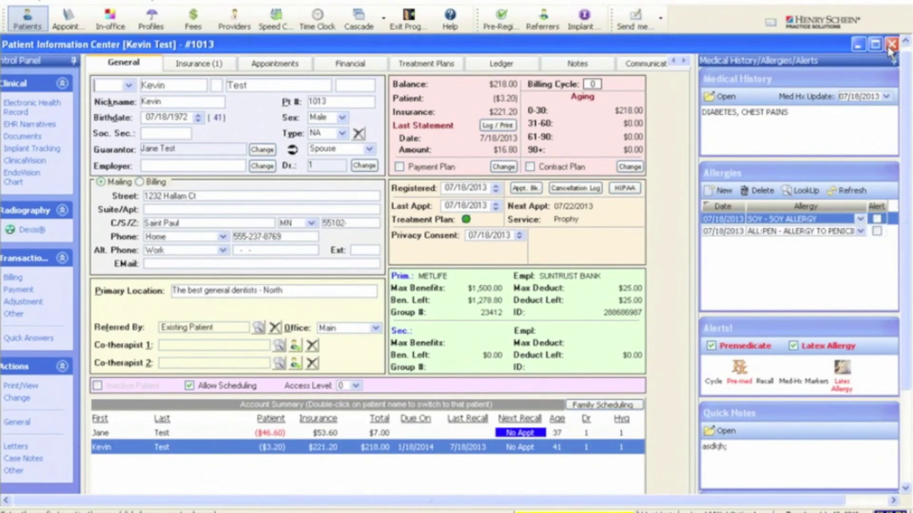
left_click(893, 46)
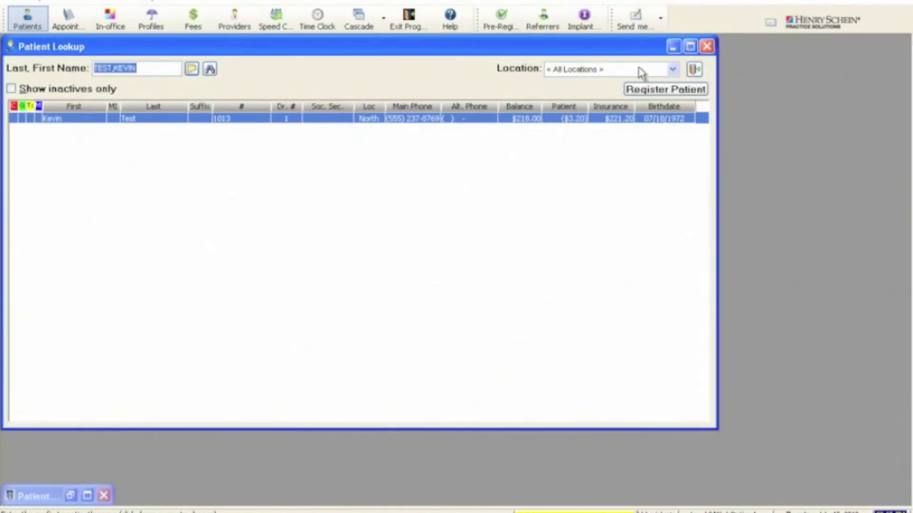
left_click(709, 46)
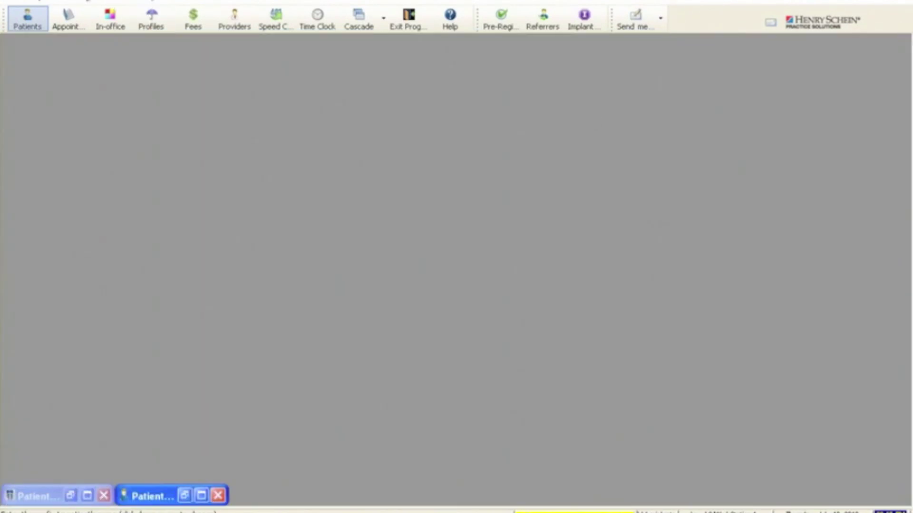
Step: Open the program preferences and review the Practice, Program and Print Defaults settings
left_click(78, 3)
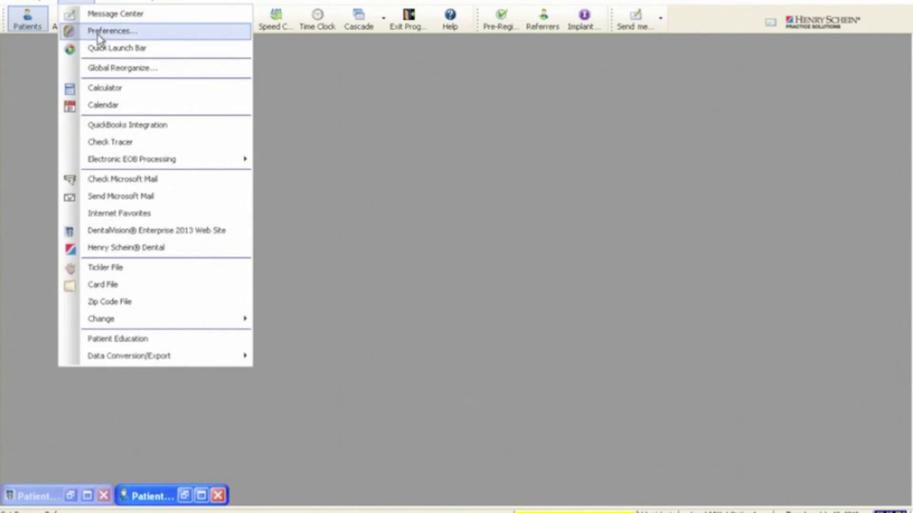
left_click(99, 34)
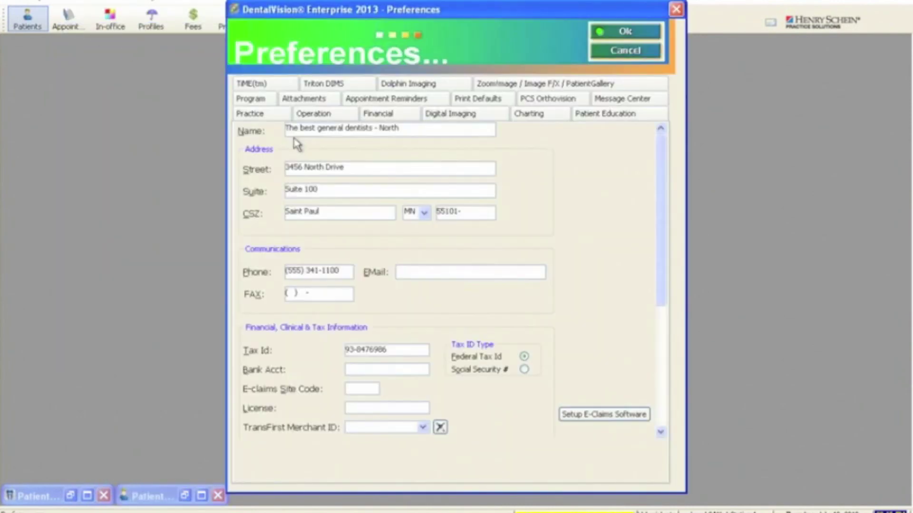
left_click(251, 100)
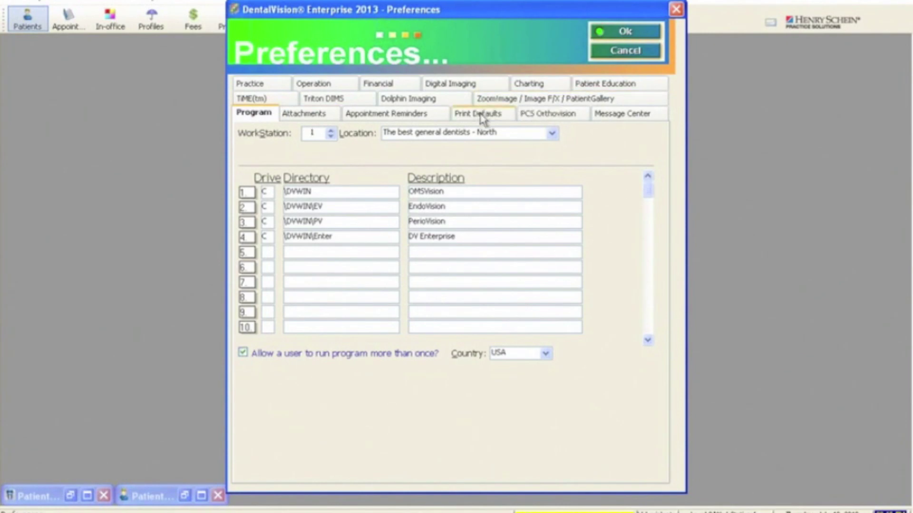
left_click(476, 117)
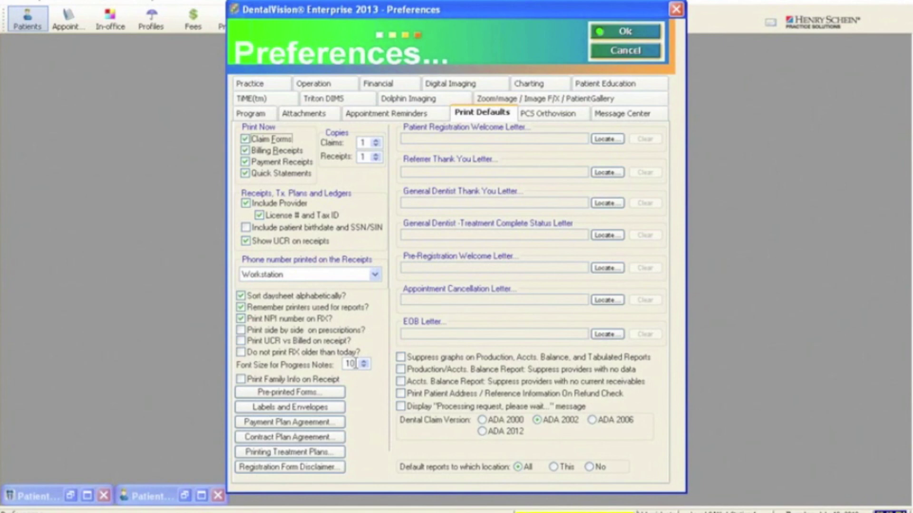
Step: In the Payments section of the Operation preferences, enable Track detail on bulk EFT payments
left_click(331, 90)
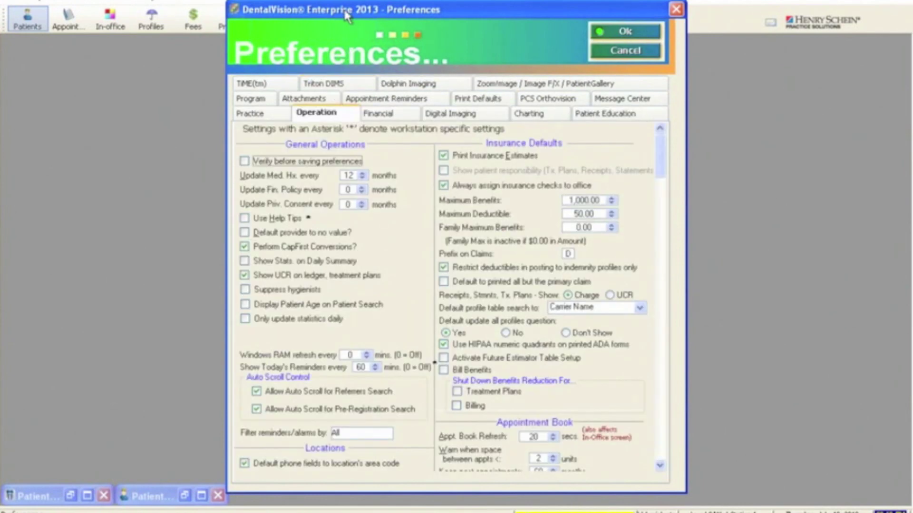
left_click_drag(319, 3, 294, 0)
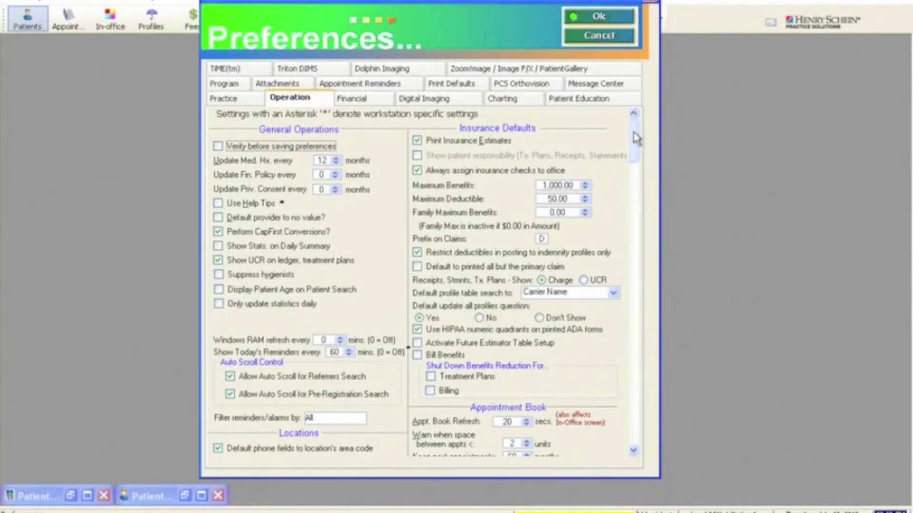
left_click_drag(636, 138, 646, 323)
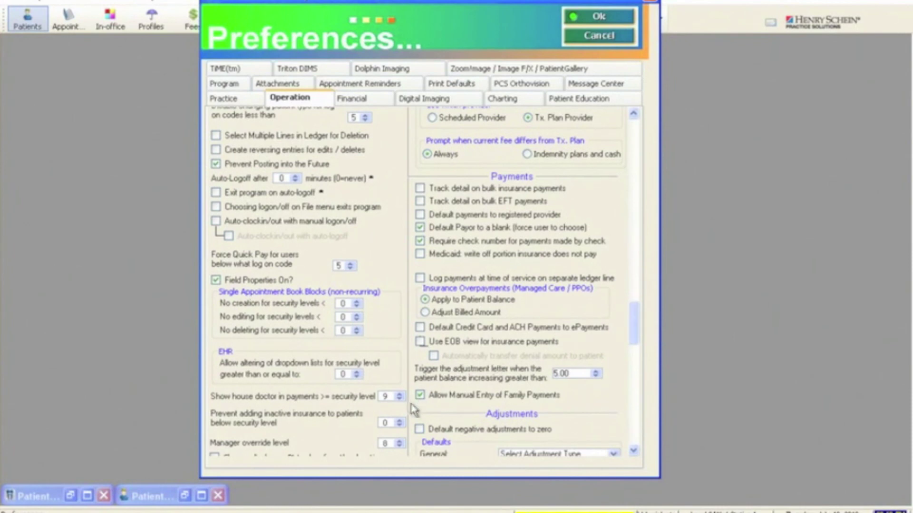
left_click(522, 397)
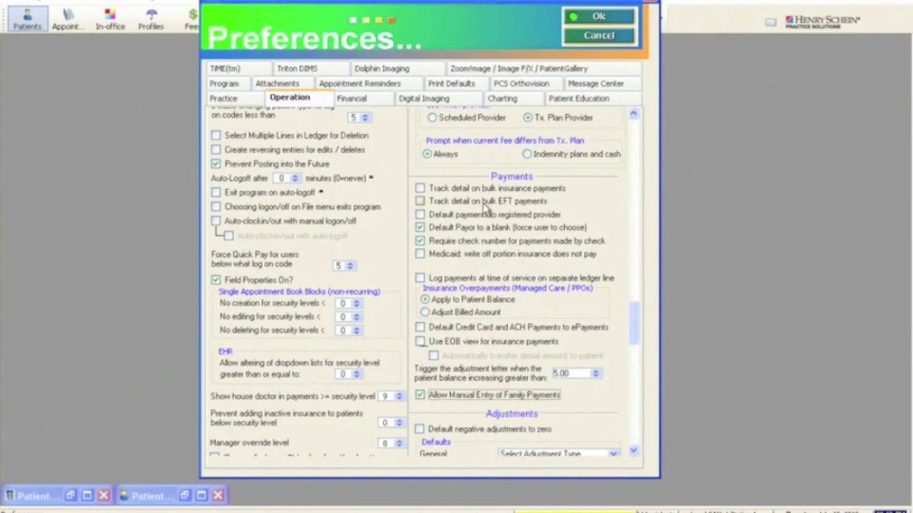
left_click(420, 202)
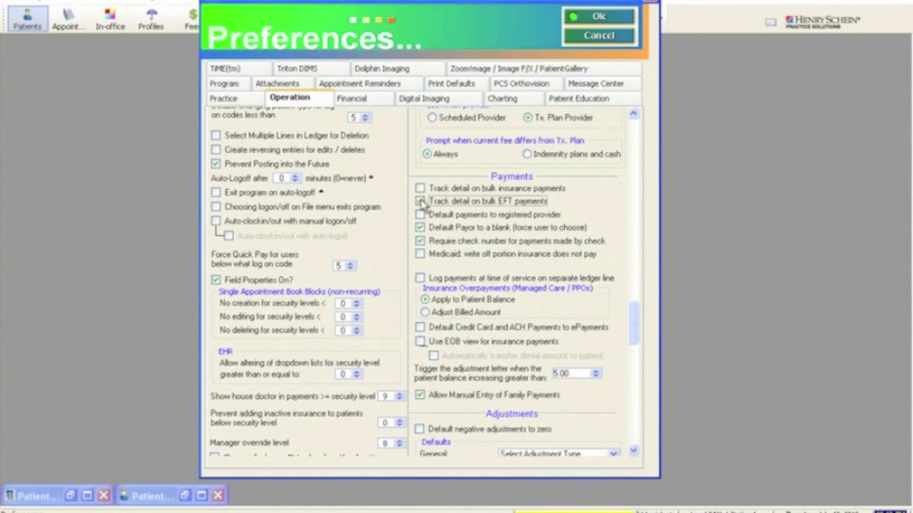